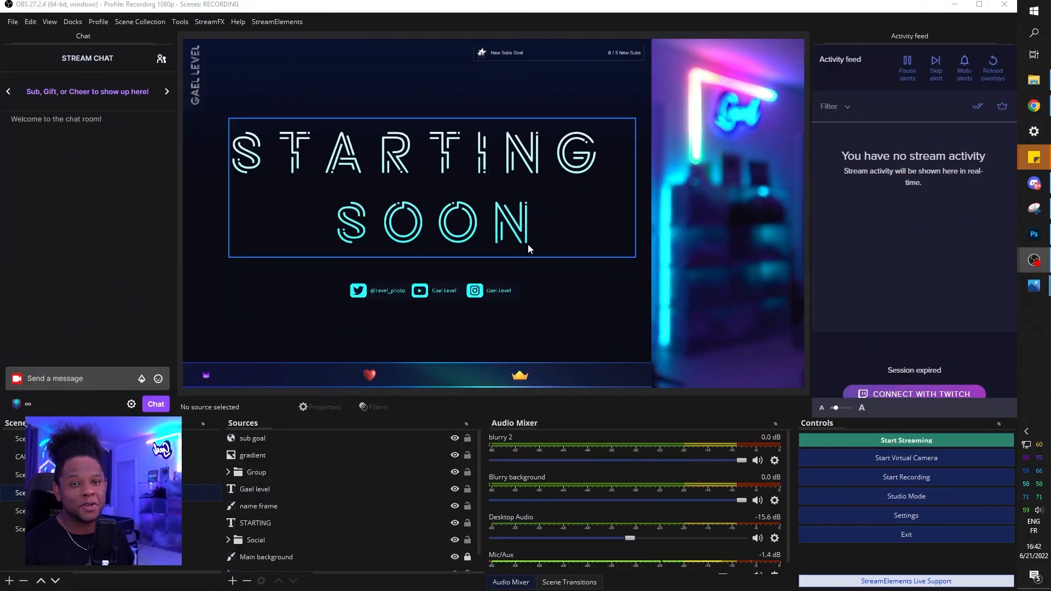
Create a new scene collection from the Scene Collection menu, name it HOLO, and load it
left_click(137, 21)
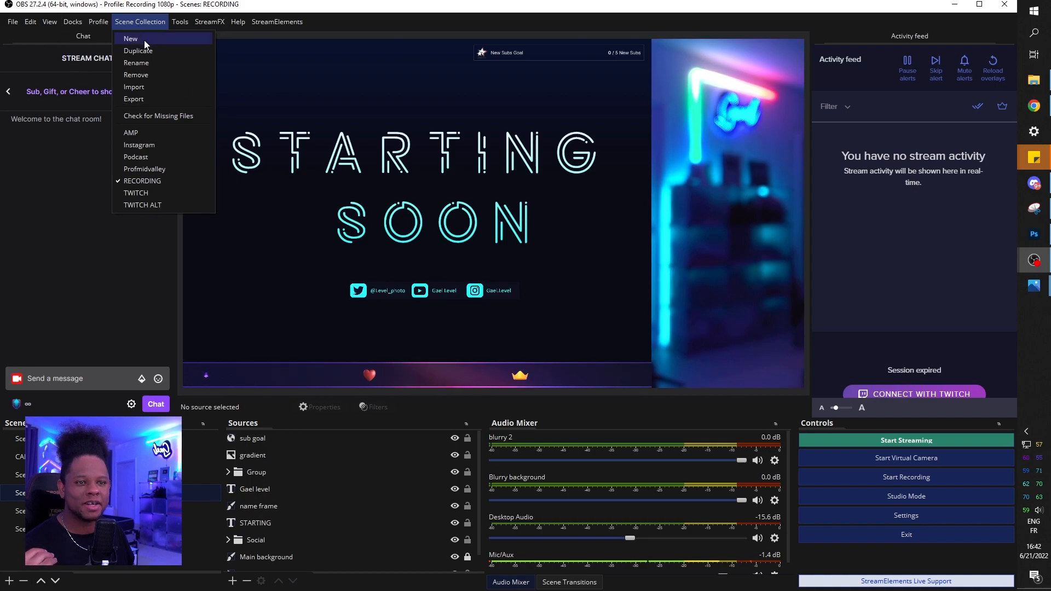
left_click(145, 42)
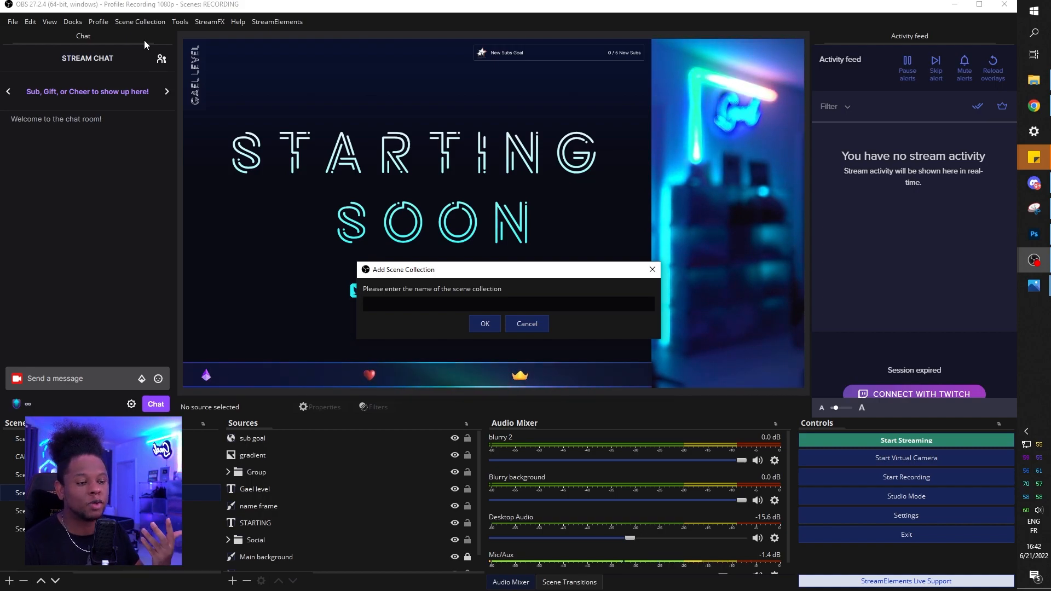
type("HOLO")
key("Return")
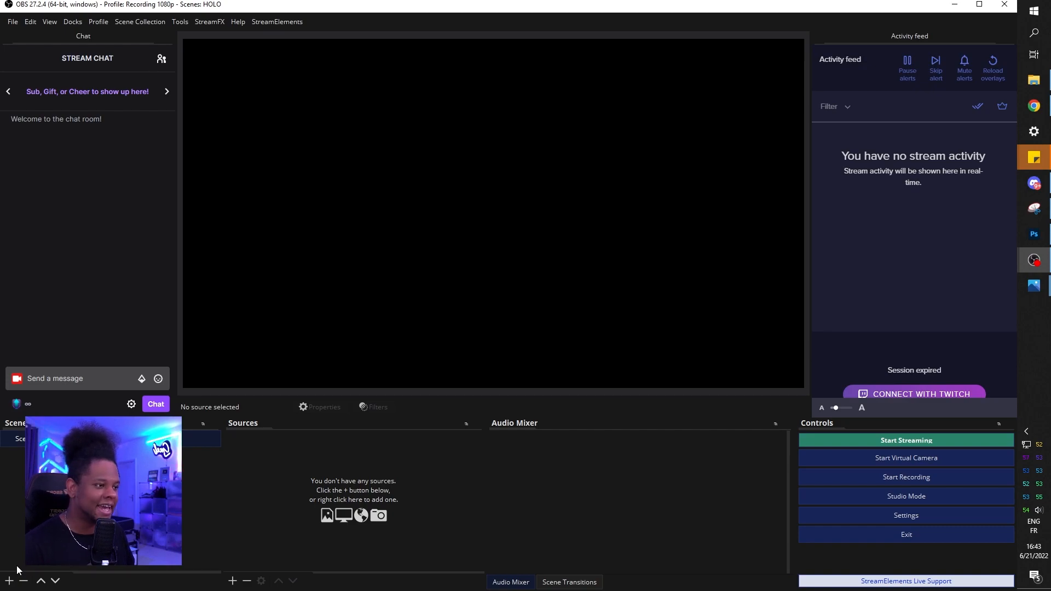
Add four scenes named intermission, gameplay, brb and ending
left_click(9, 580)
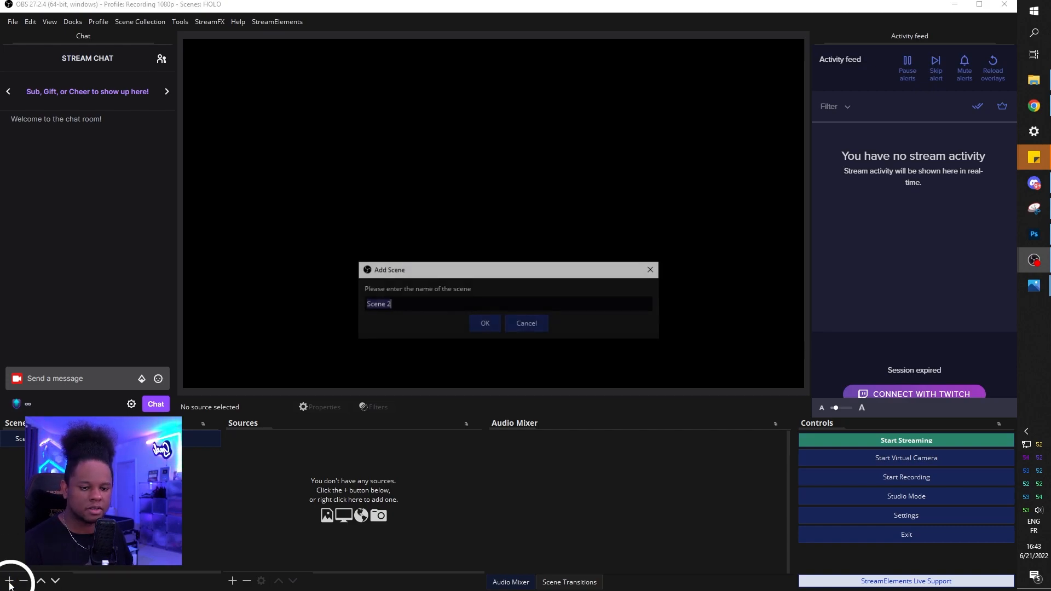
type("in")
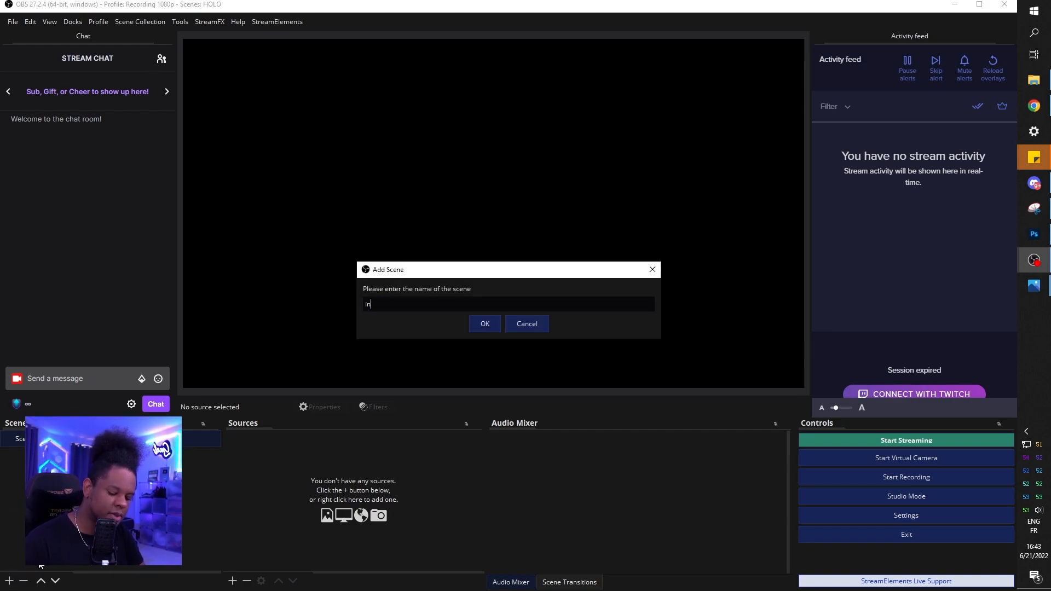
type("termission")
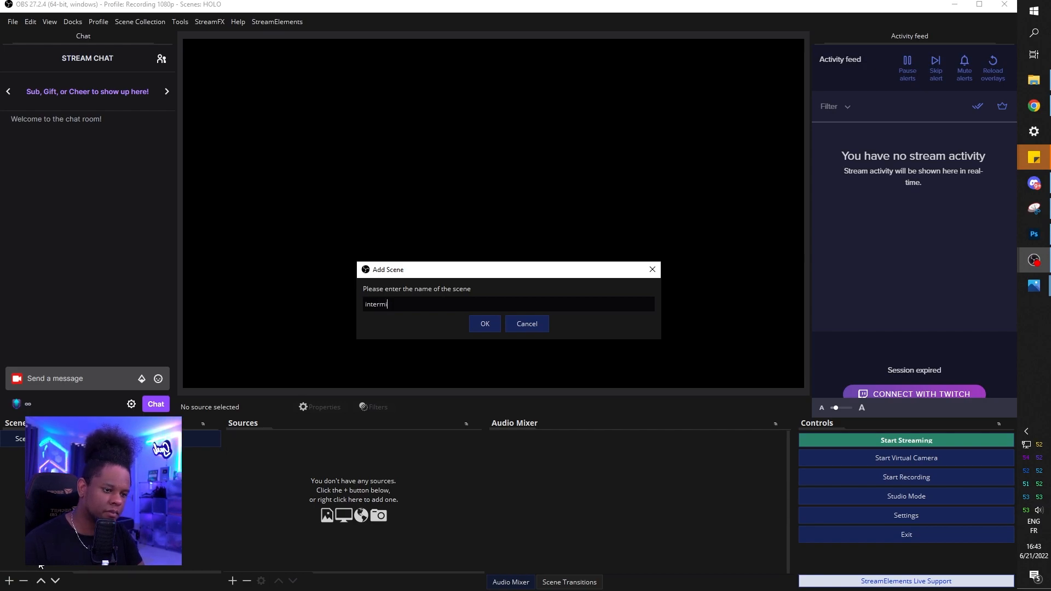
key("Return")
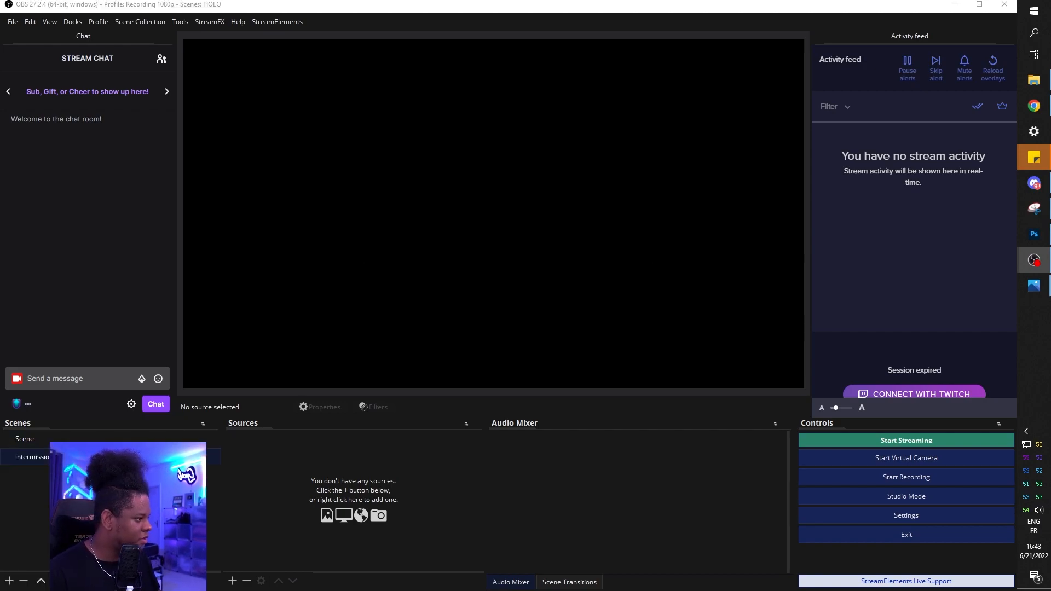
left_click(9, 581)
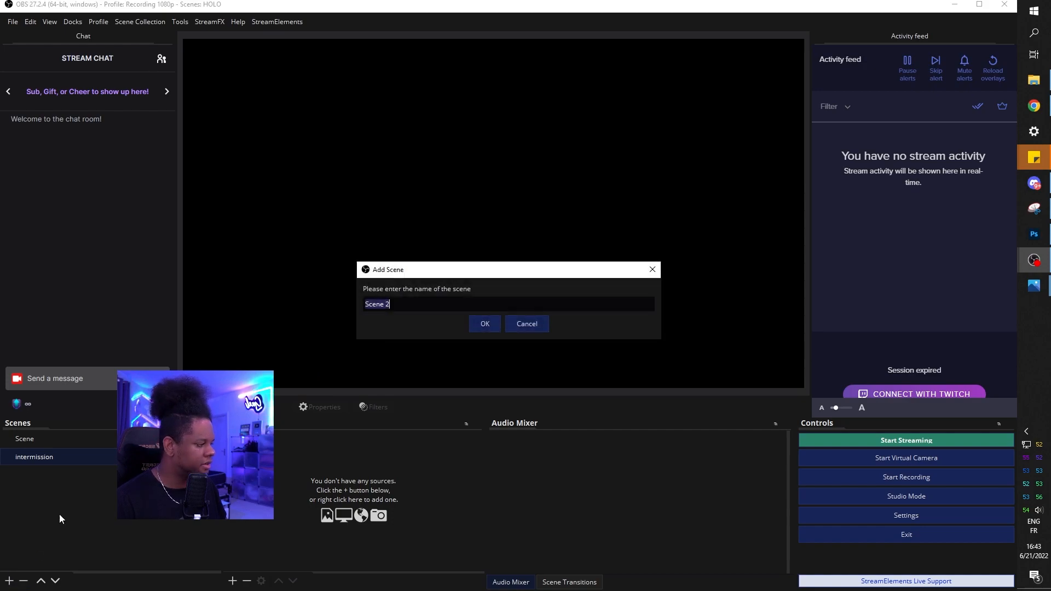
type("gameplay")
key("Return")
left_click(9, 581)
type("brb")
key("Return")
left_click(9, 581)
type("ending")
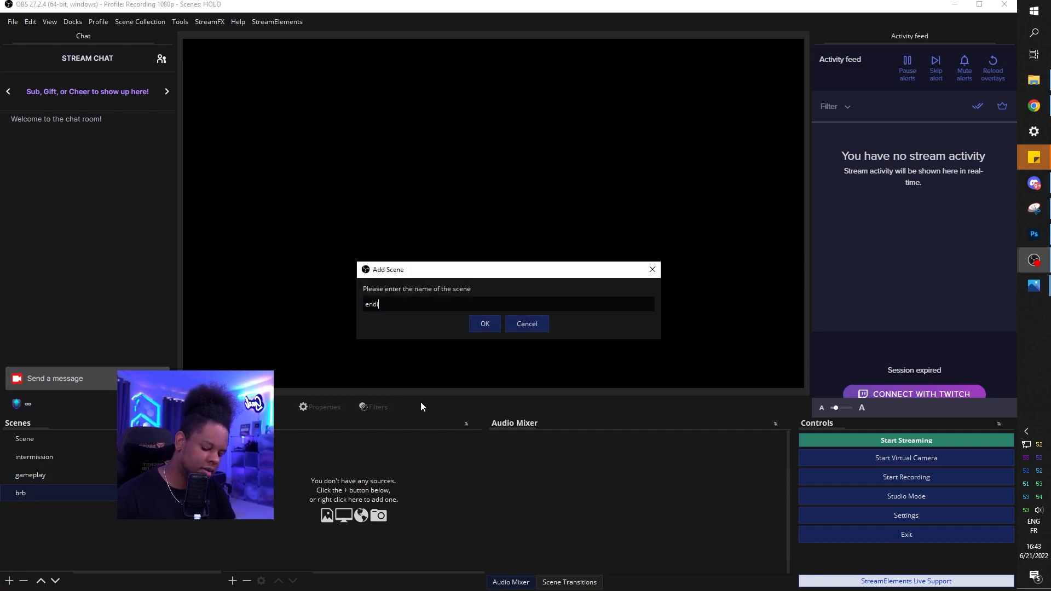
key("Return")
Rename the default Scene to starting
right_click(26, 438)
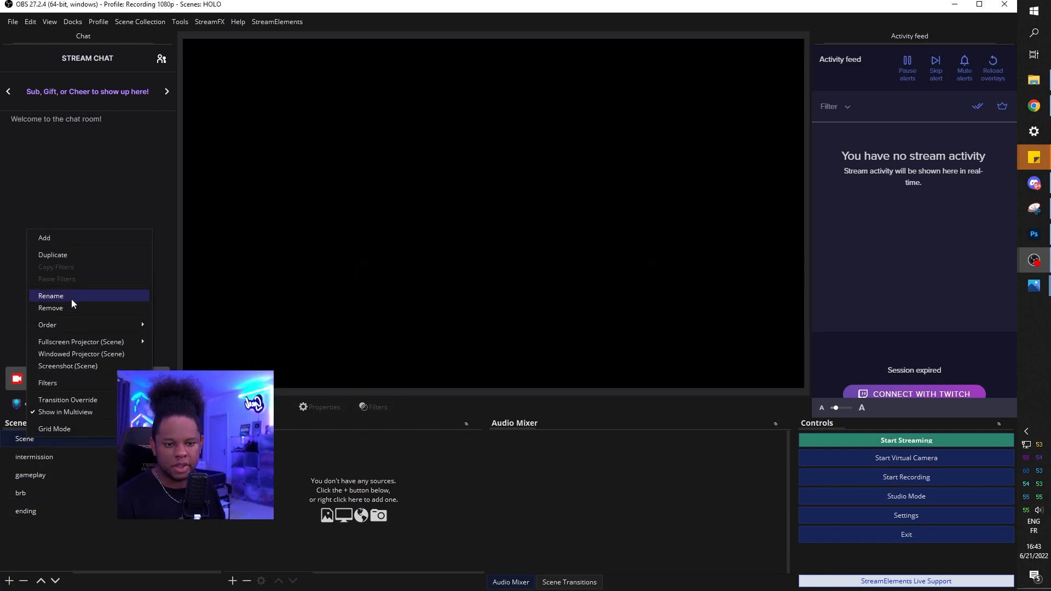
left_click(71, 296)
type("starting")
key("Return")
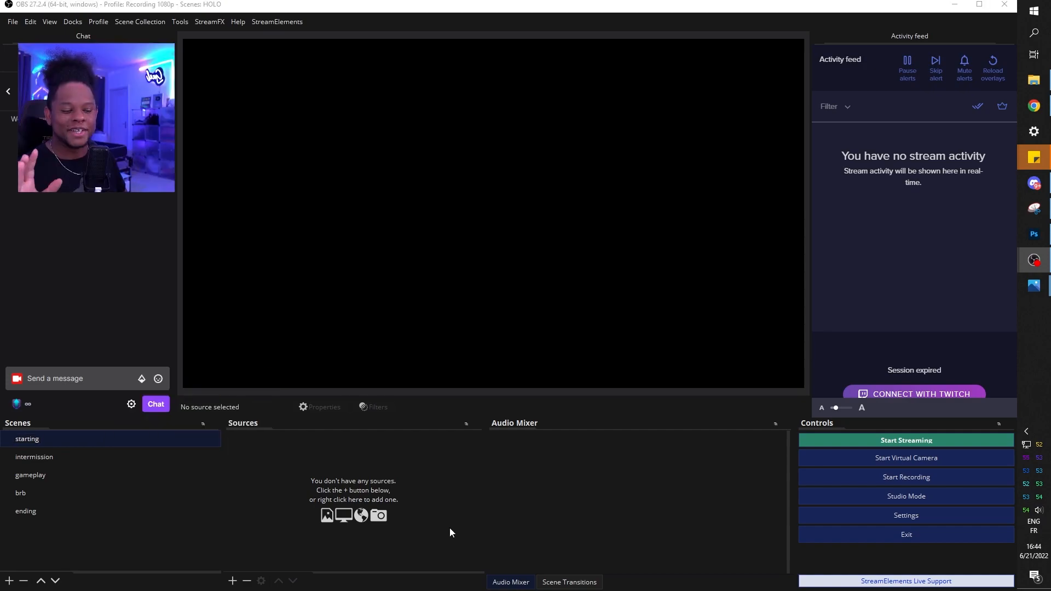
Add an image source named 'starting overlay' that shows Scene_Starting1.png
left_click(232, 581)
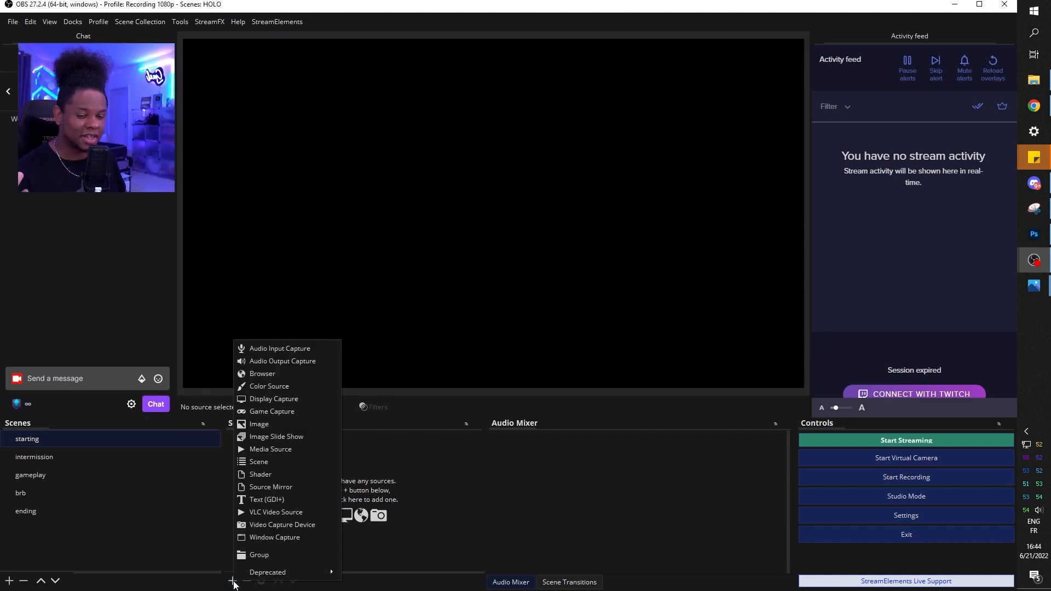
left_click(278, 424)
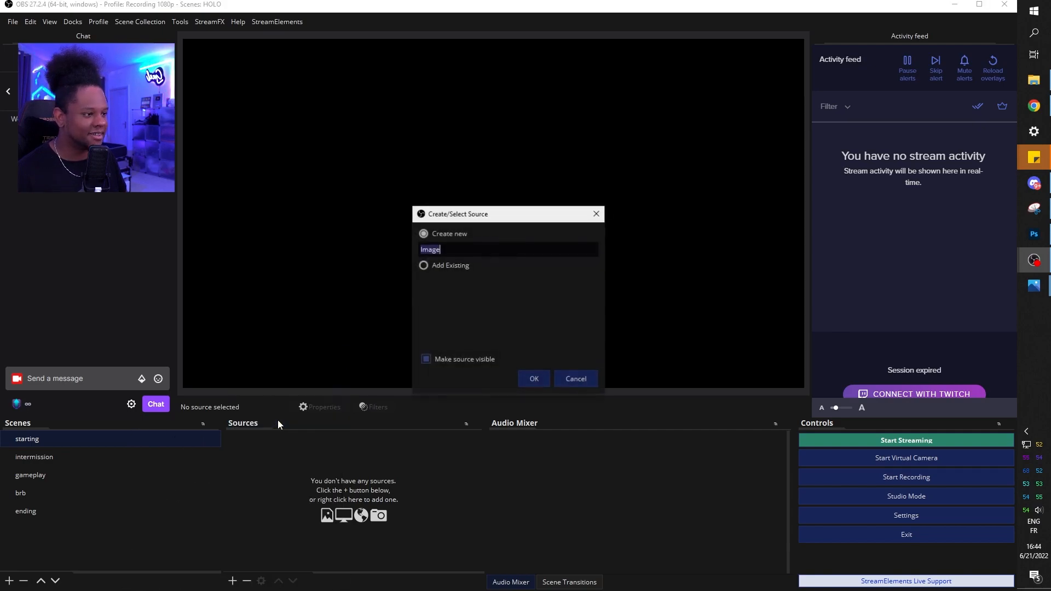
type("starting")
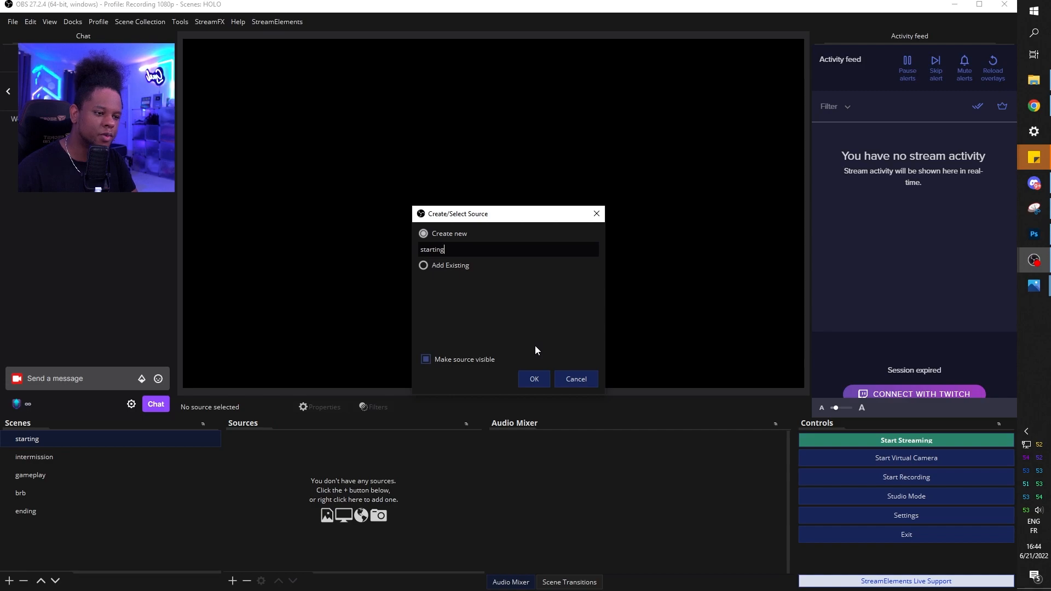
key("Return")
left_click(547, 322)
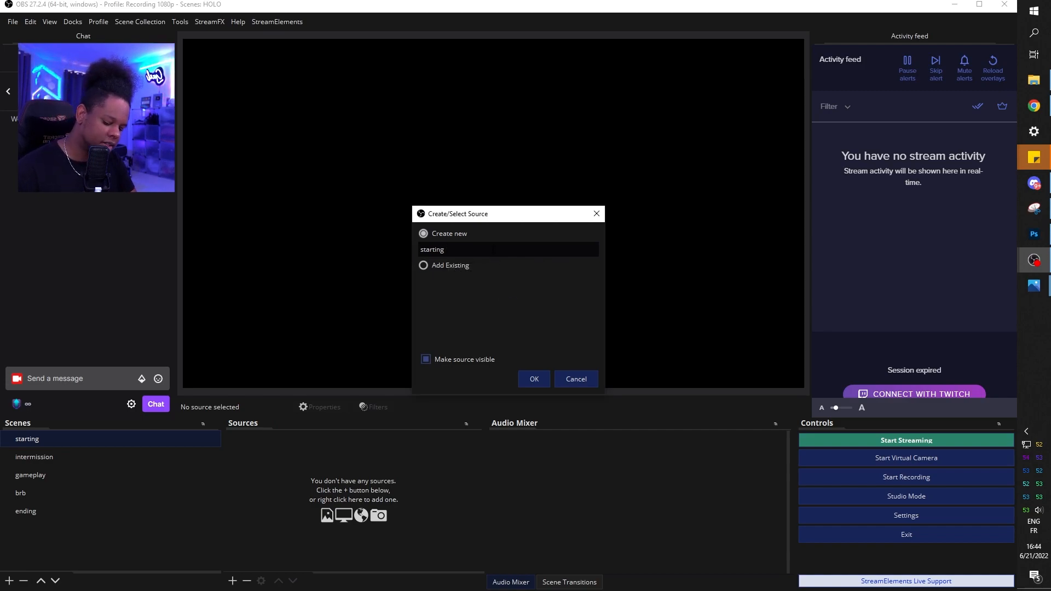
key("Return")
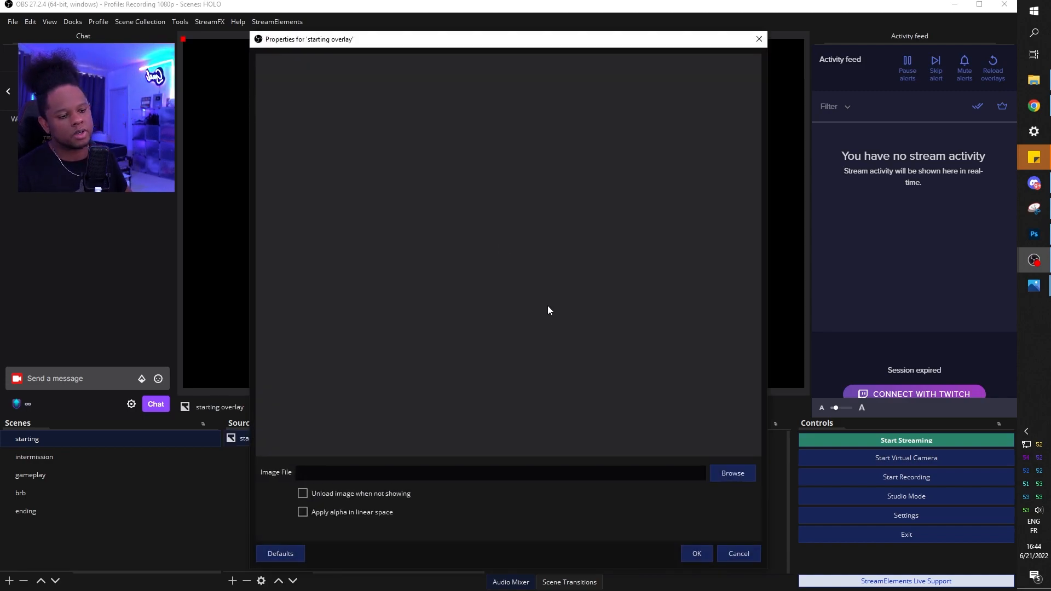
left_click(732, 473)
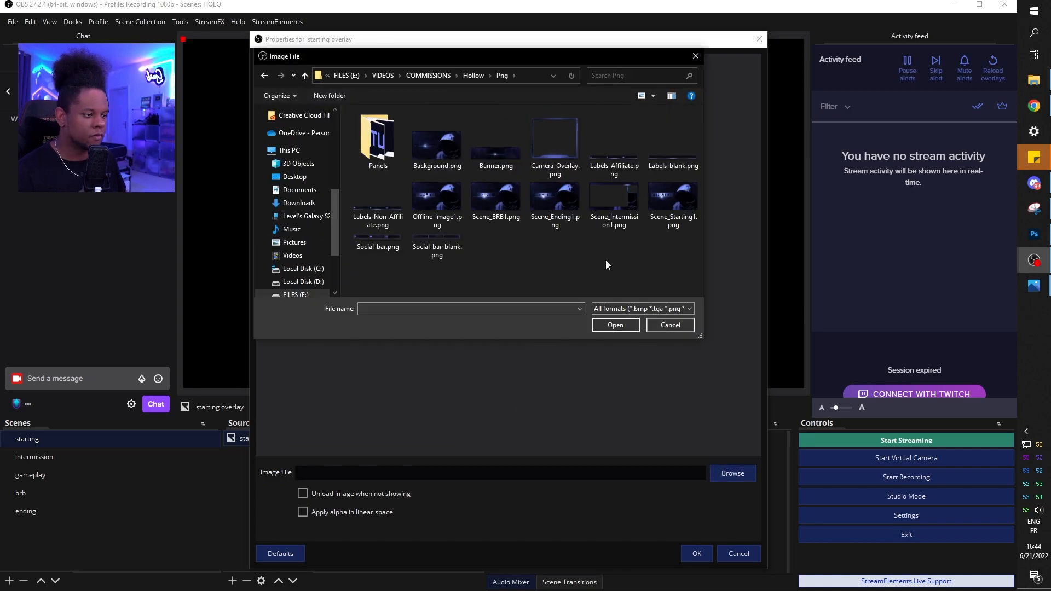
left_click(673, 200)
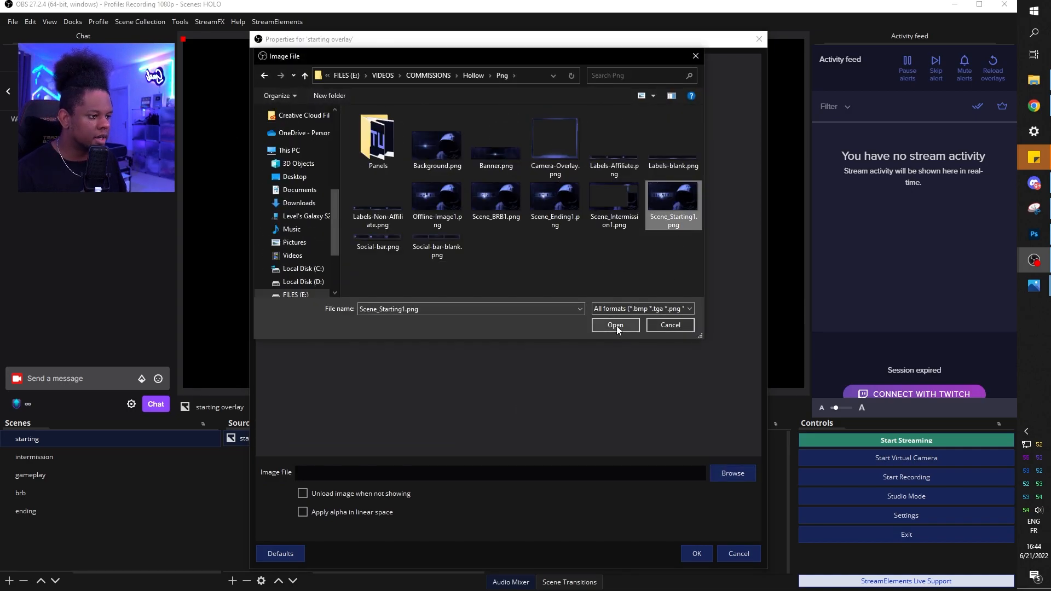
left_click(615, 325)
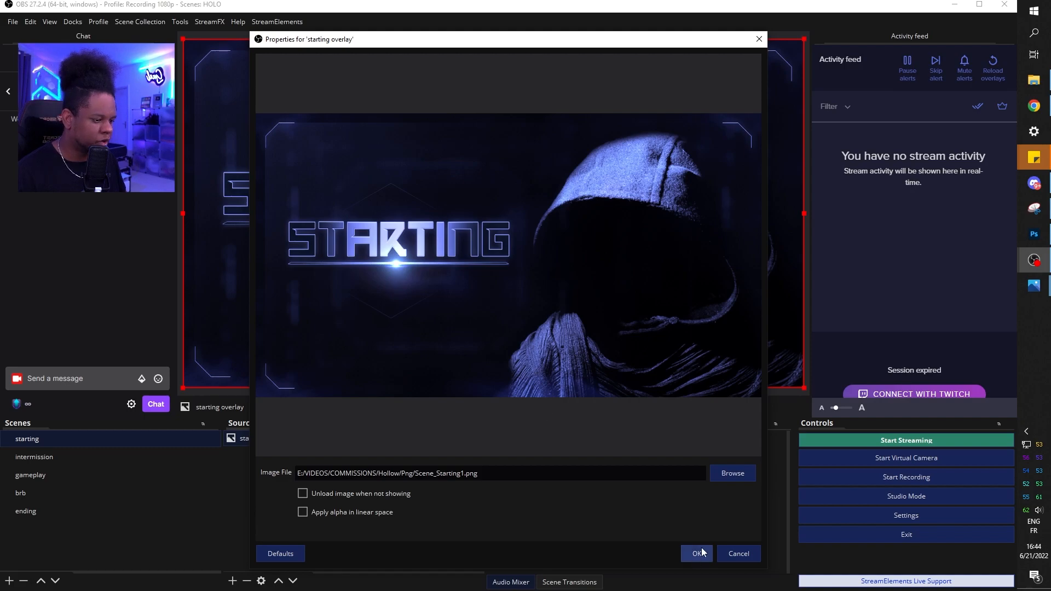
left_click(696, 553)
left_click(317, 480)
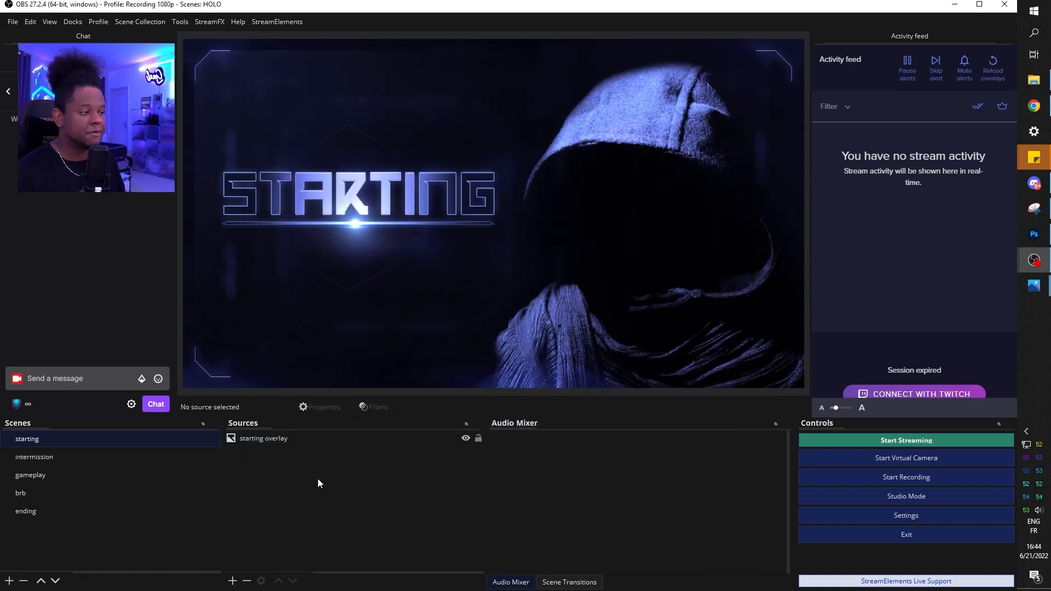
Add a 'labels' image source with Labels-Affiliate.png and move it to the canvas bottom
left_click(233, 581)
left_click(266, 422)
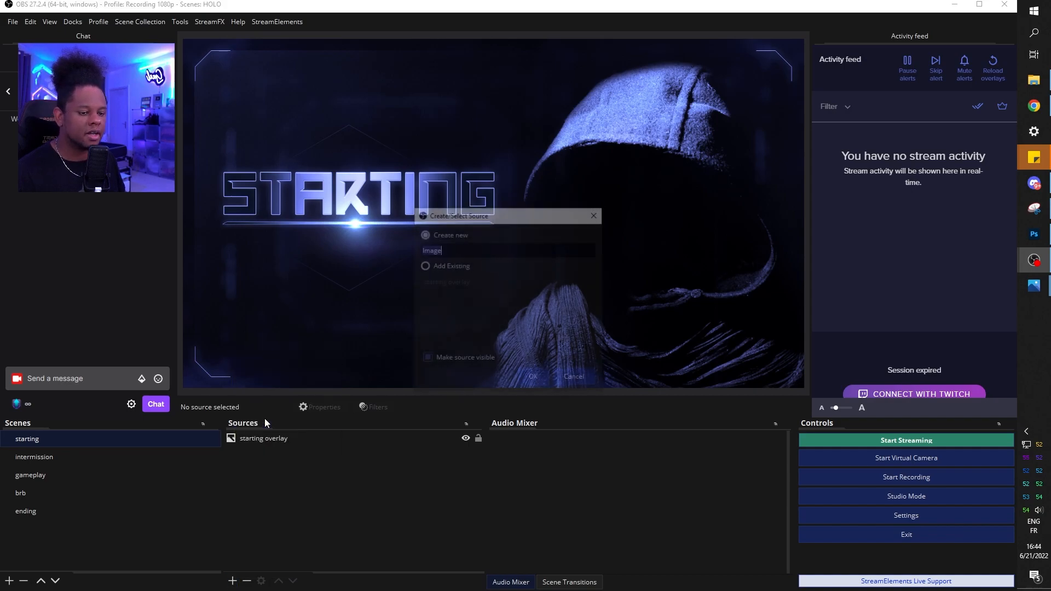
type("labels")
key("Return")
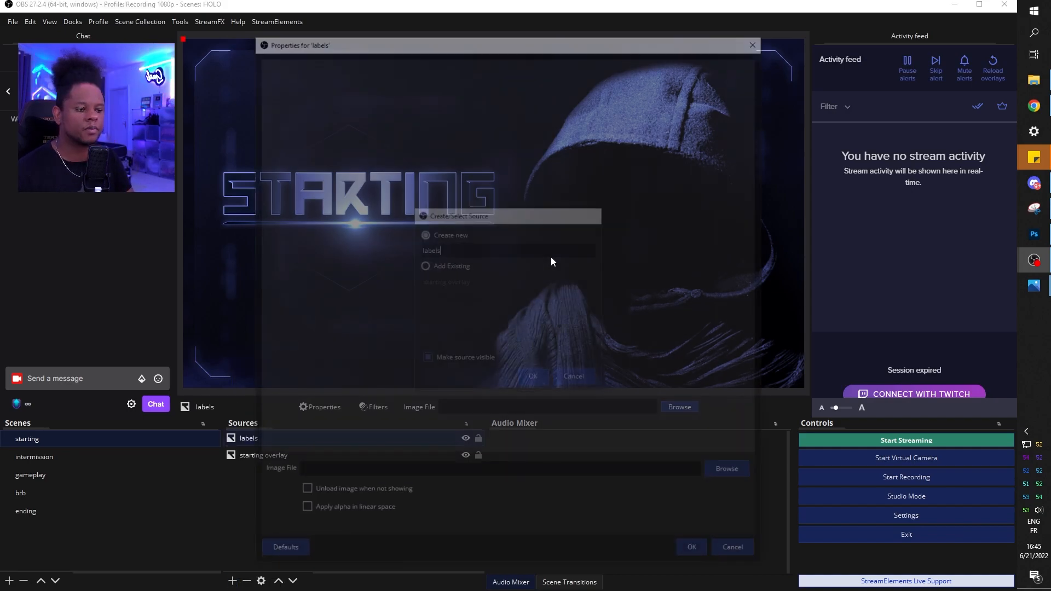
left_click(732, 473)
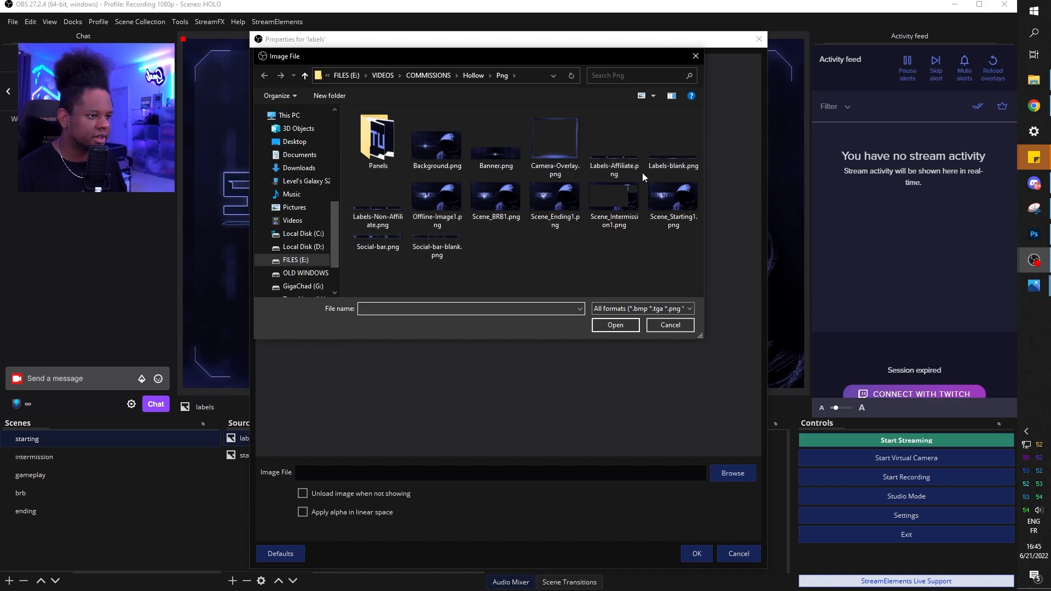
double_click(616, 170)
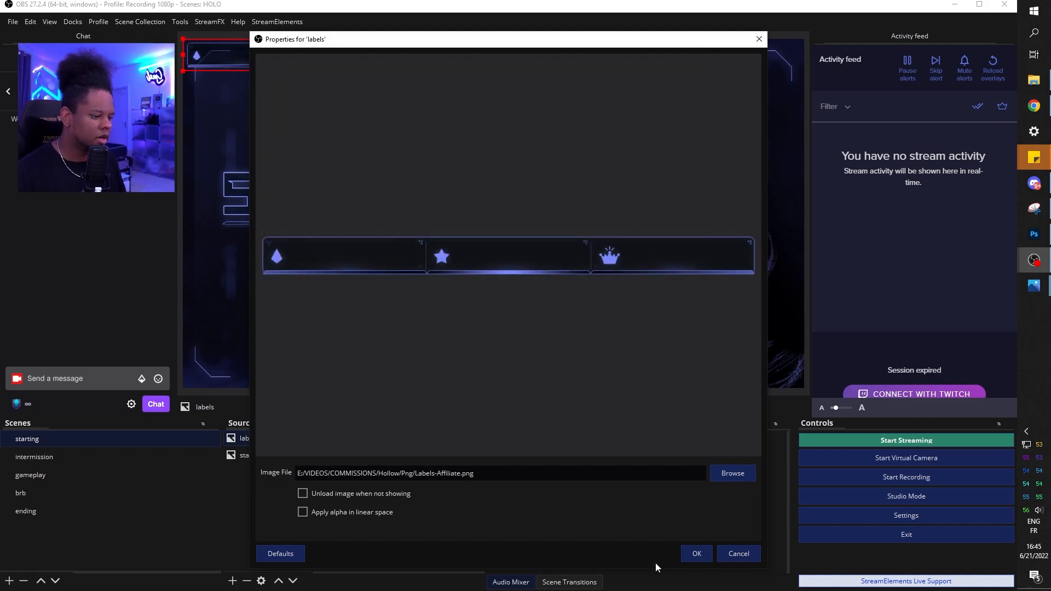
left_click(697, 554)
left_click_drag(350, 58, 509, 362)
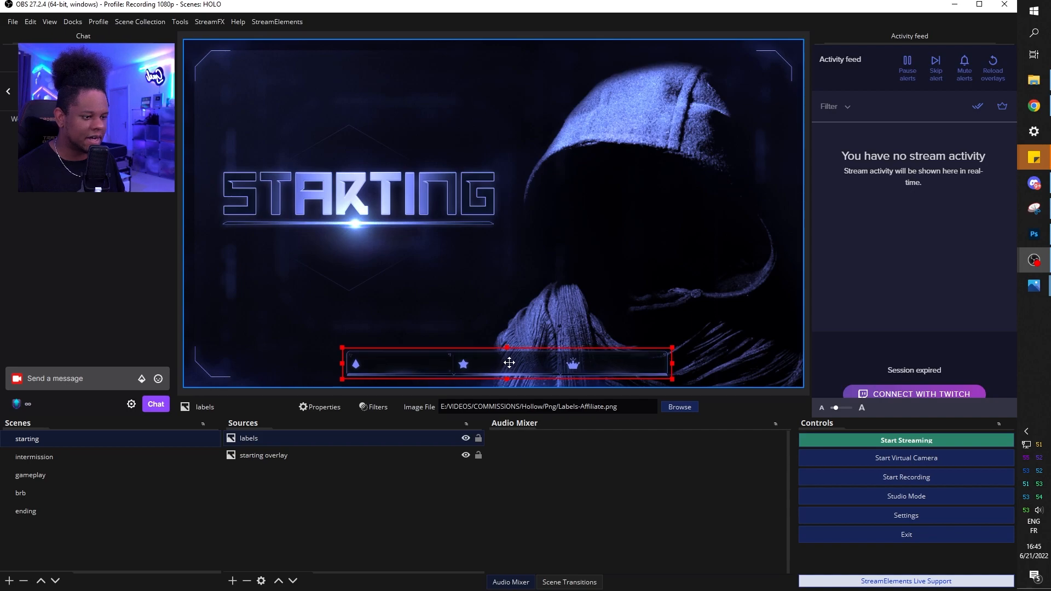
left_click(259, 531)
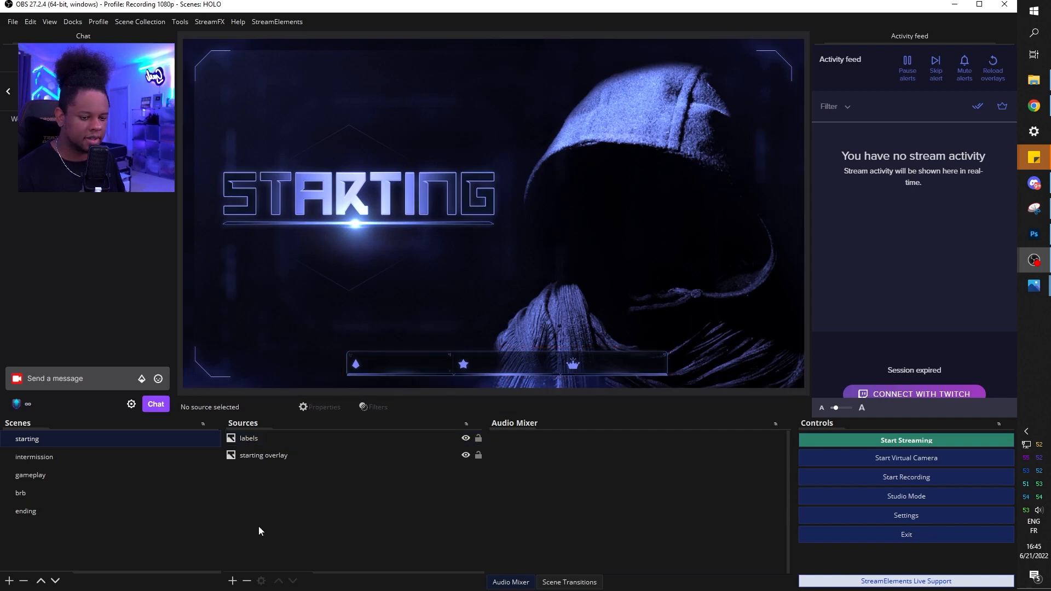
Add a 'social' image source with Social-bar.png and place it below the STARTING title
left_click(233, 581)
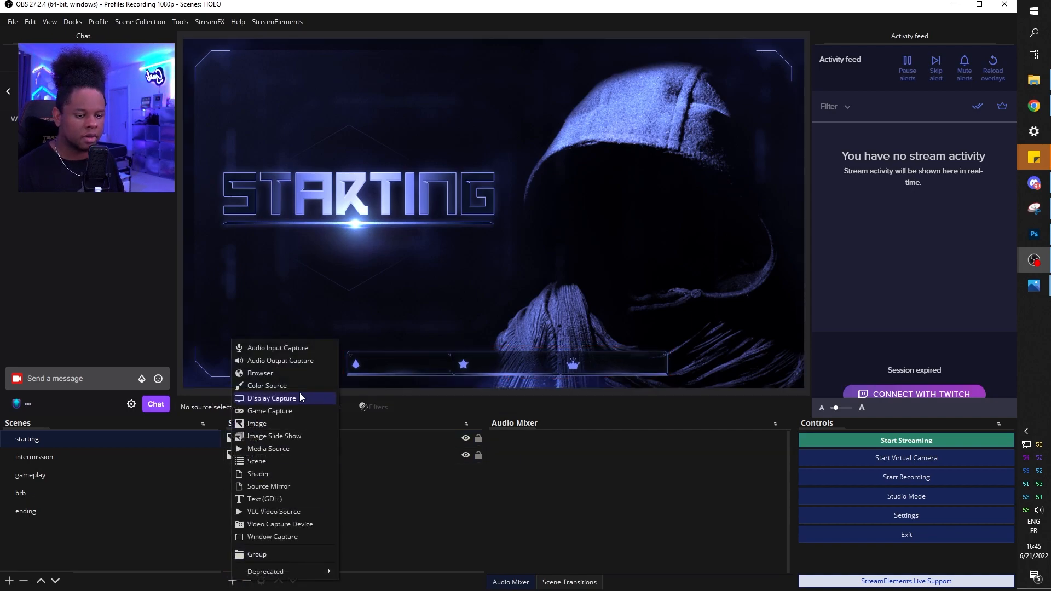
left_click(283, 425)
type("social")
left_click(527, 363)
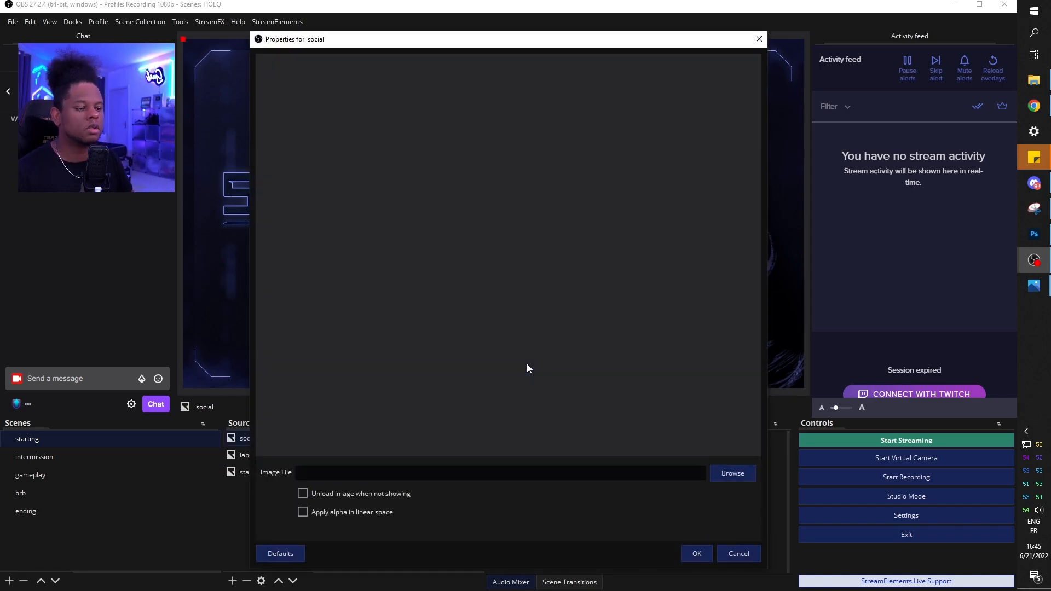
left_click(730, 474)
left_click(383, 238)
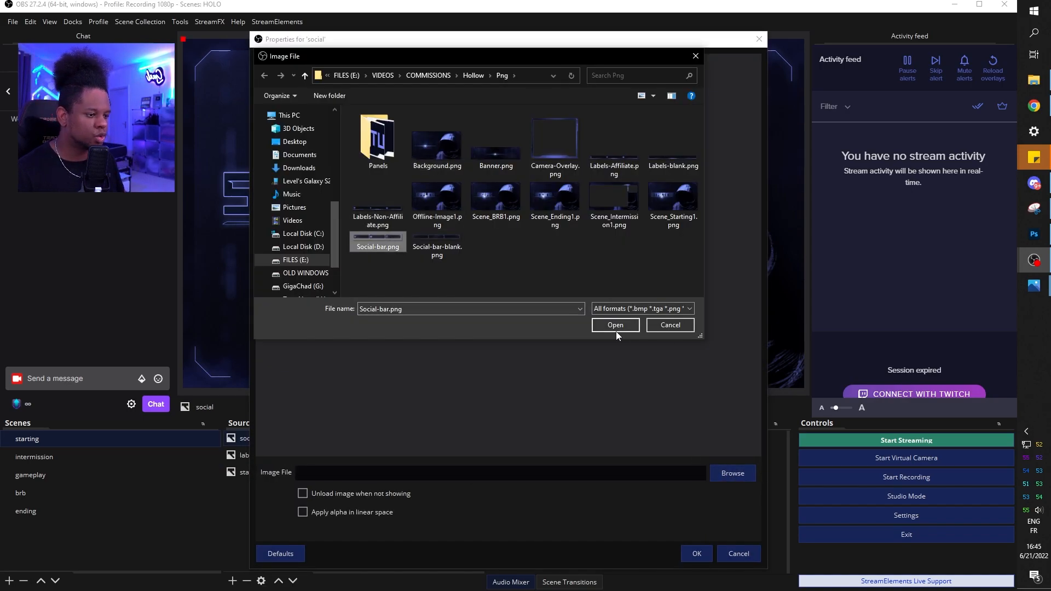
left_click(613, 323)
left_click(696, 553)
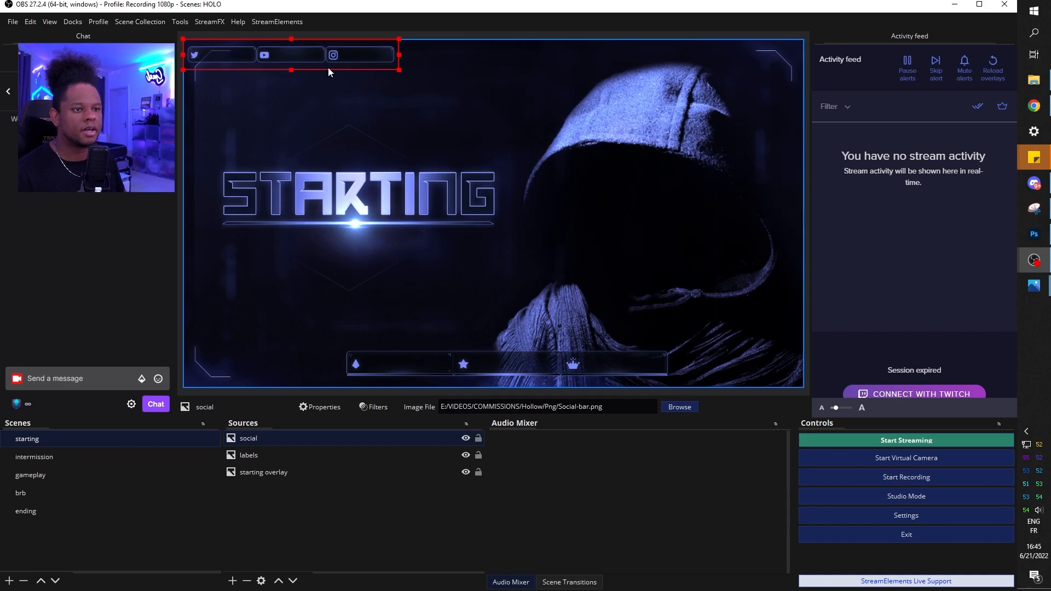
left_click_drag(304, 54, 371, 242)
left_click(313, 507)
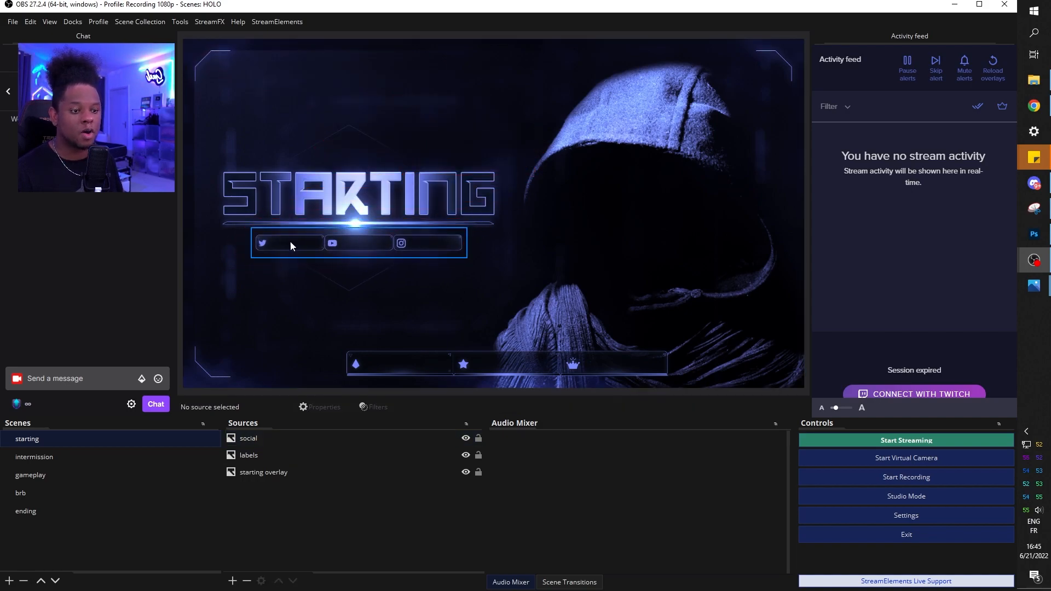
left_click(232, 581)
left_click(278, 498)
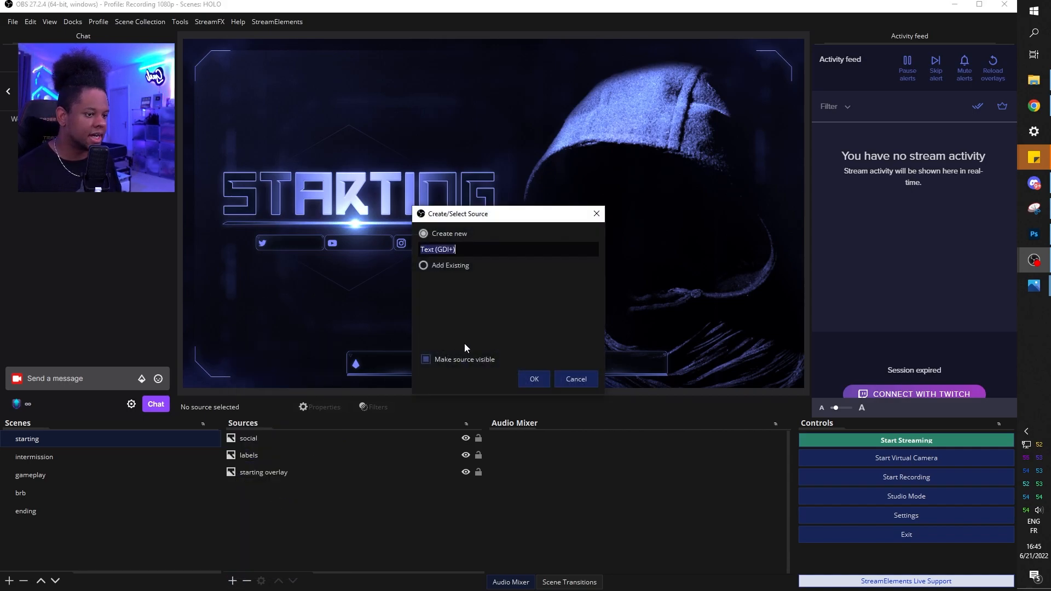
type("twitch")
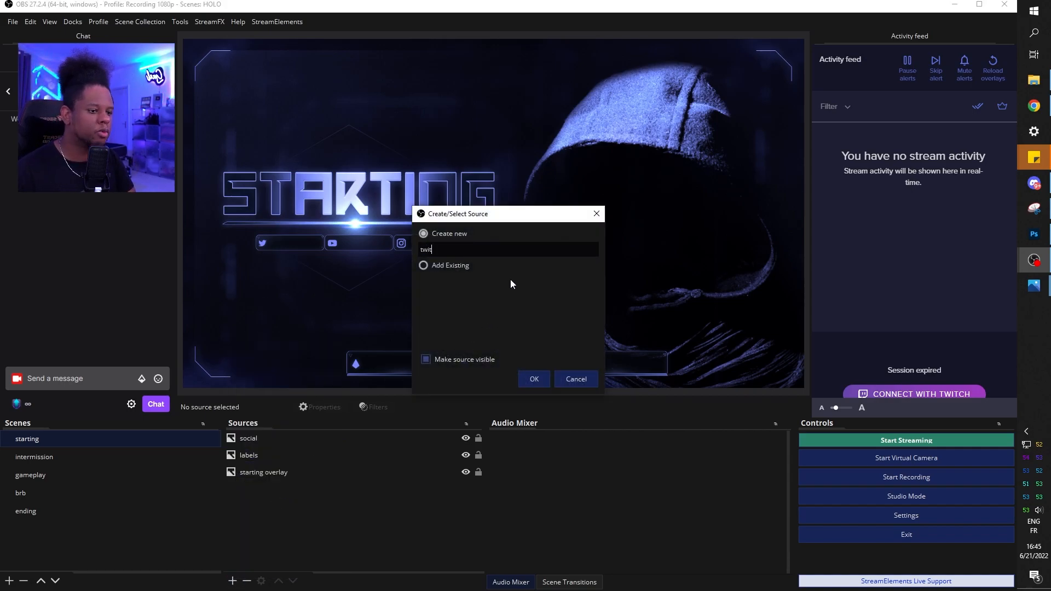
key("BackSpace")
key("BackSpace")
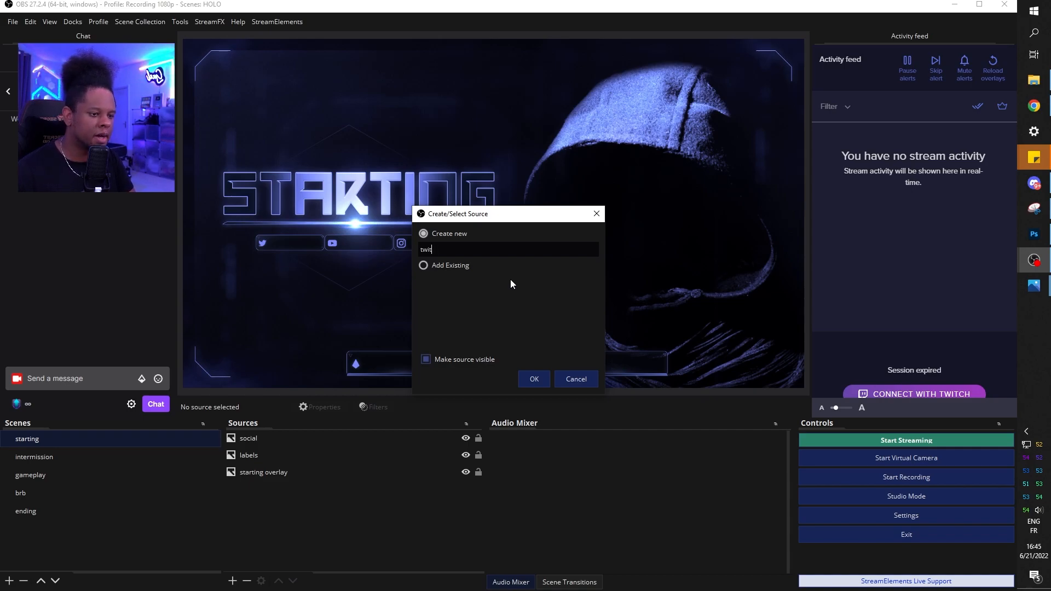
type("tter")
key("Return")
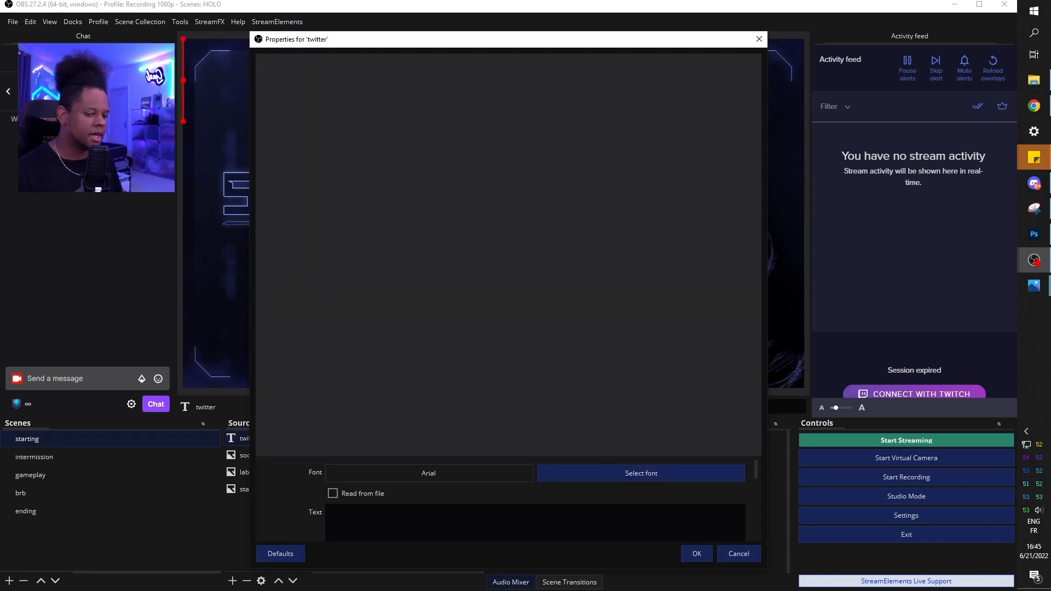
type("@level_photo")
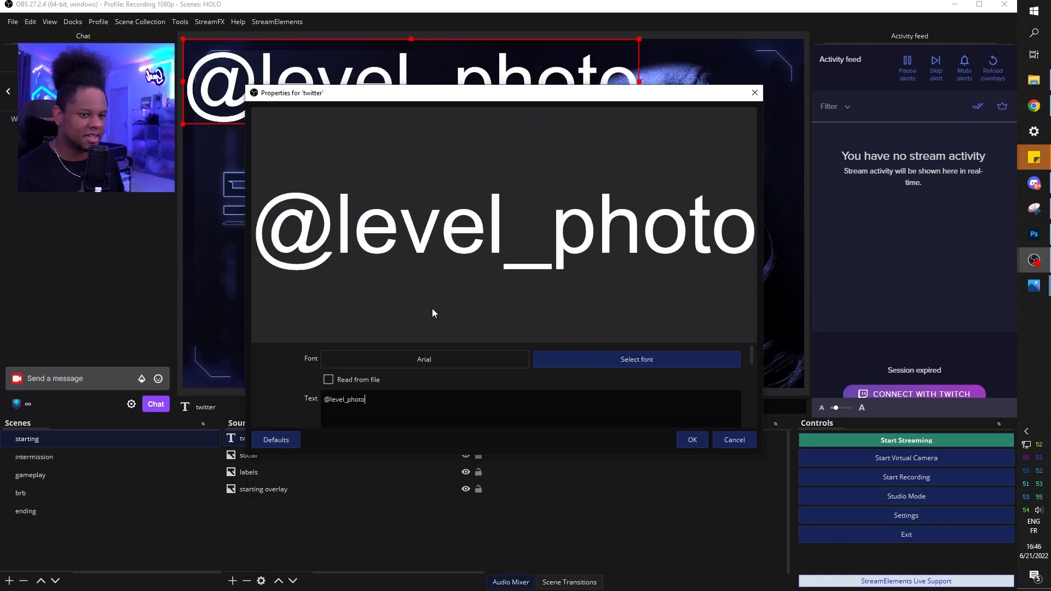
mouse_move(390, 99)
left_mouse_down()
mouse_move(590, 101)
mouse_move(388, 109)
left_mouse_up()
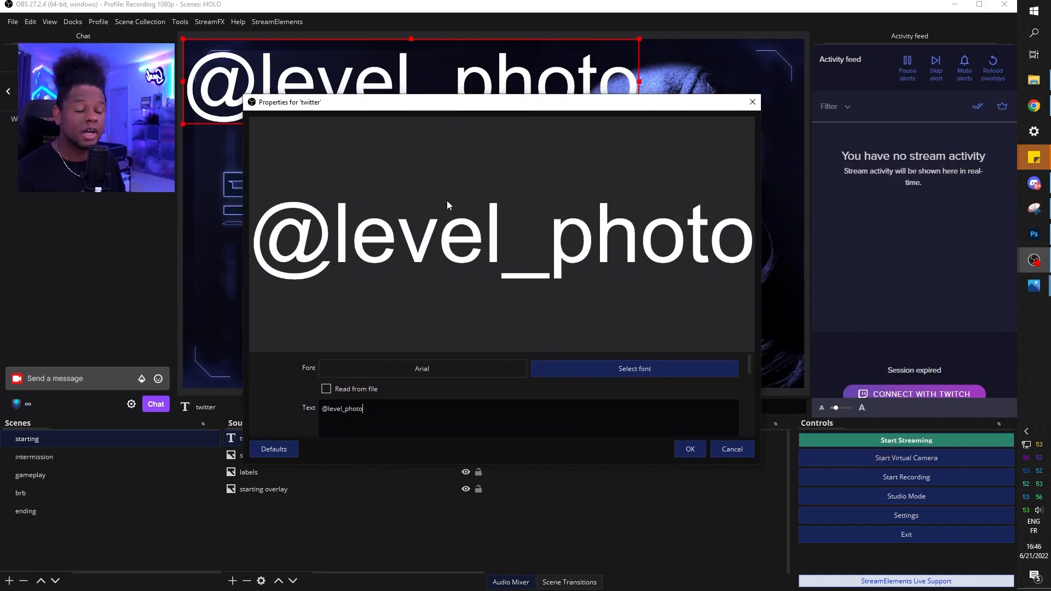
left_click(634, 369)
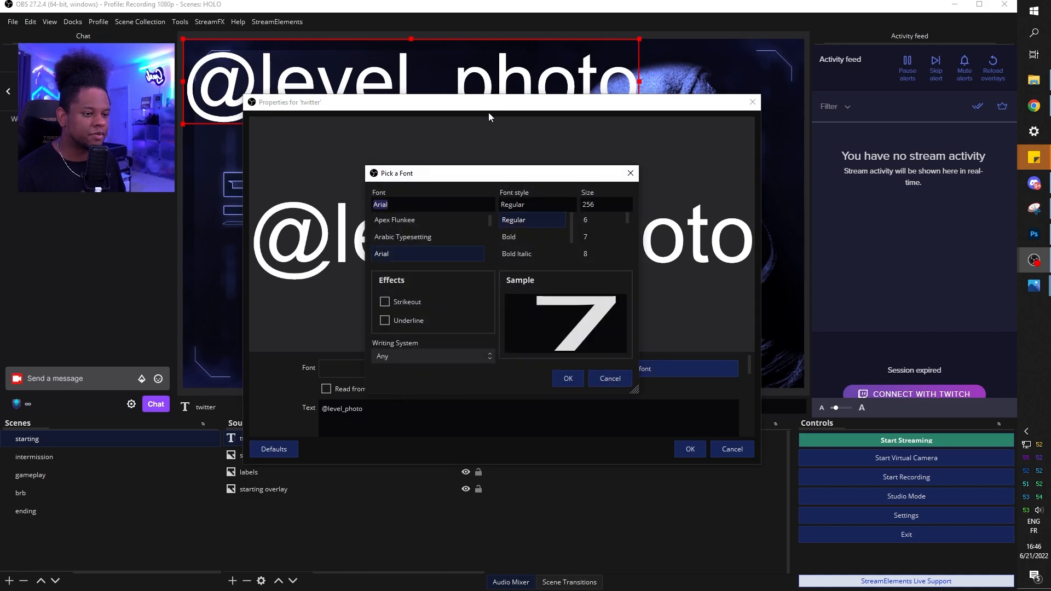
left_click(410, 220)
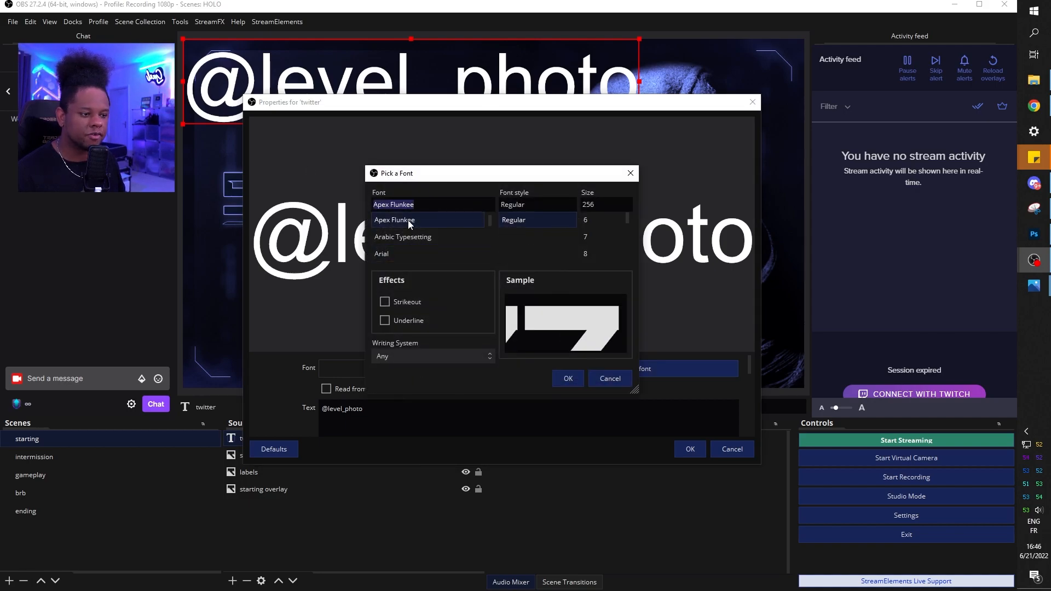
left_click(564, 379)
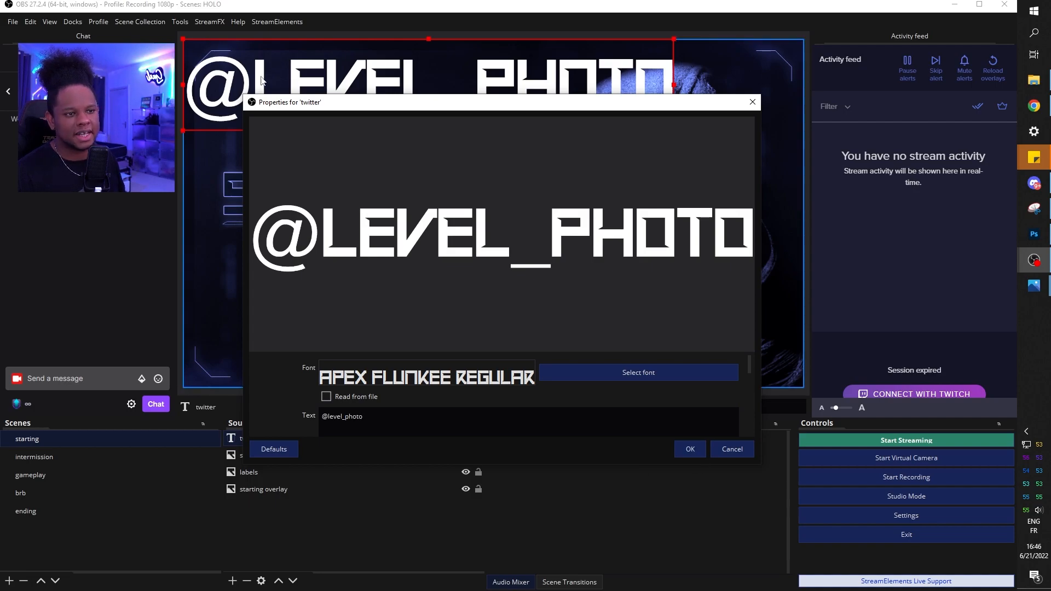
left_click(688, 449)
left_click_drag(673, 41, 306, 241)
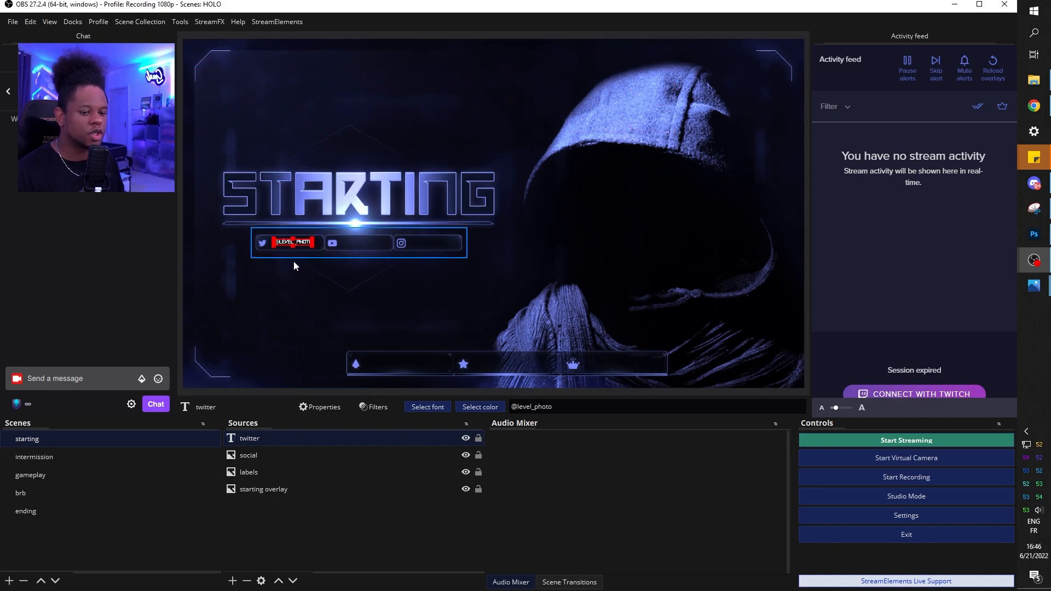
Color the twitter text with blue sampled from the social bar's icon
double_click(247, 440)
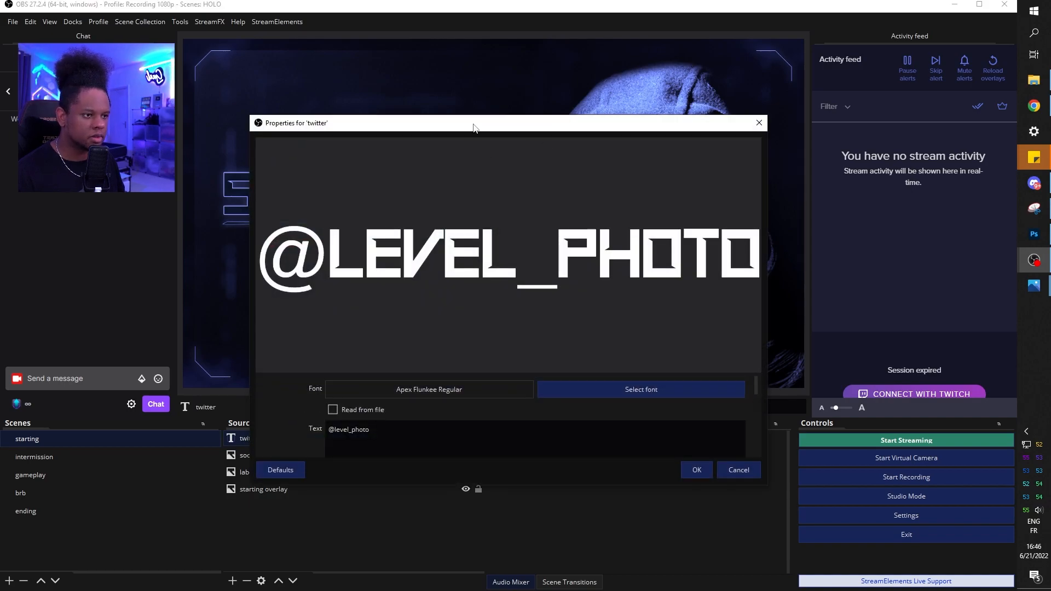
left_click_drag(474, 126, 649, 11)
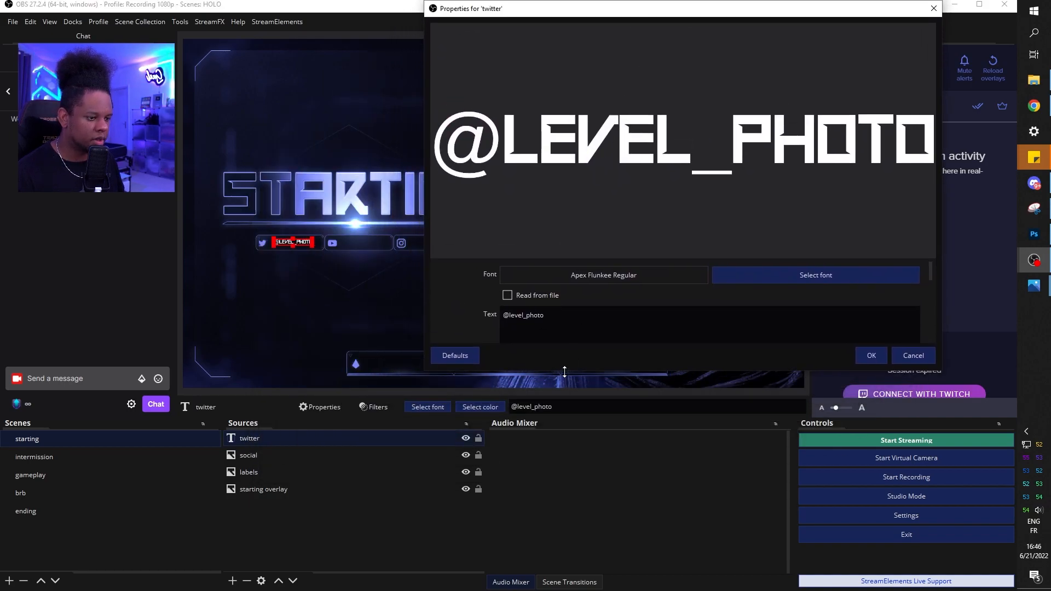
left_click_drag(558, 372, 558, 521)
left_click(725, 327)
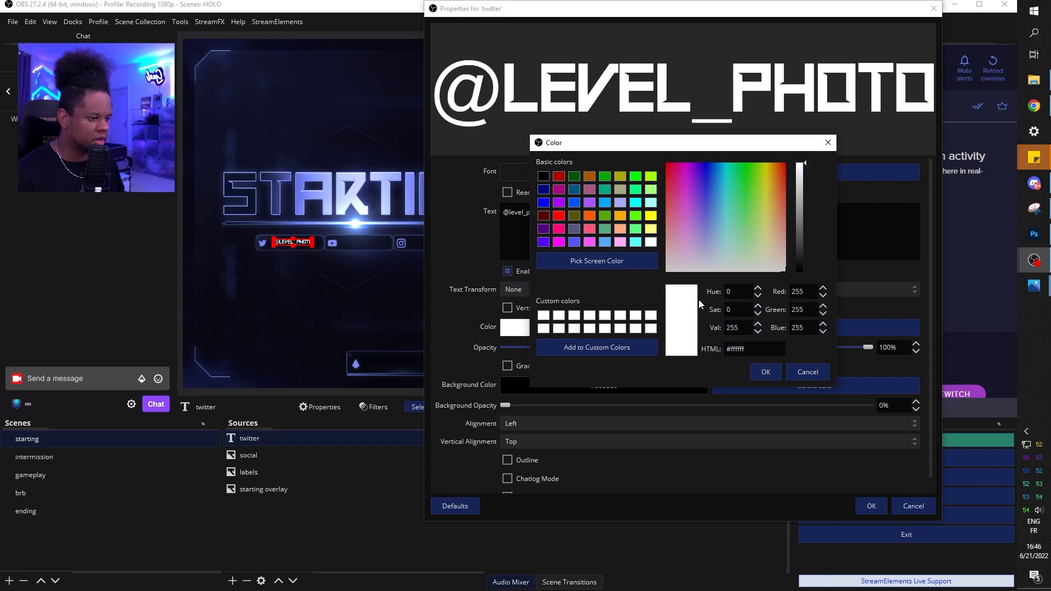
left_click(596, 260)
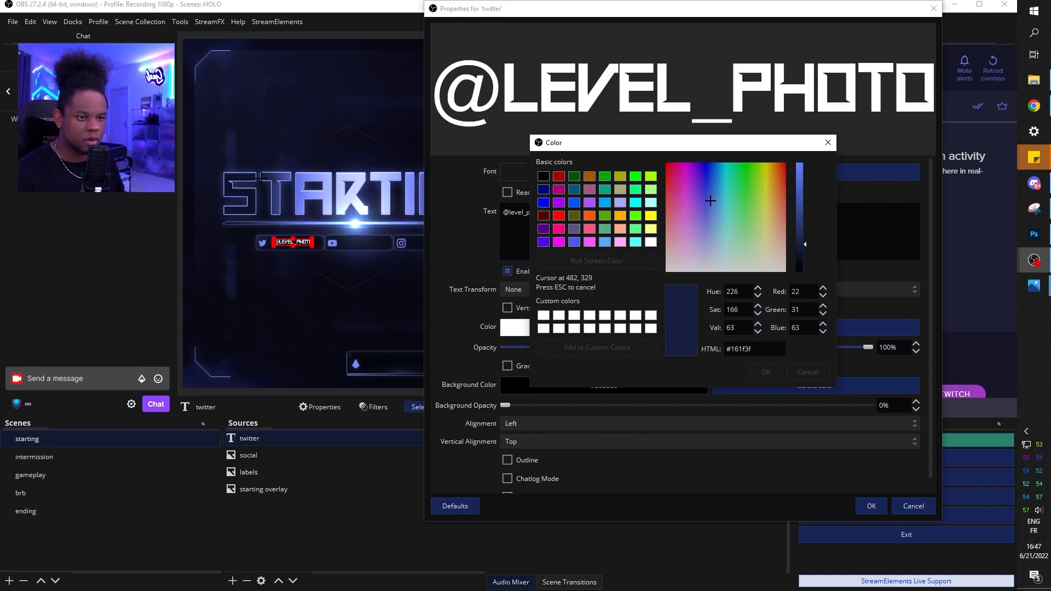
left_click(331, 245)
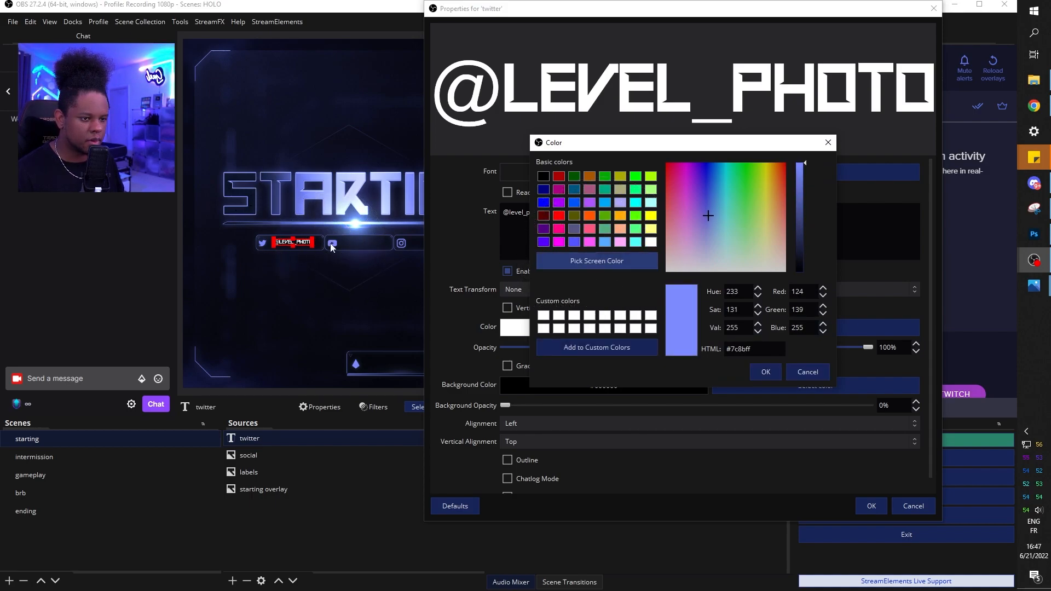
left_click(763, 370)
left_click(870, 505)
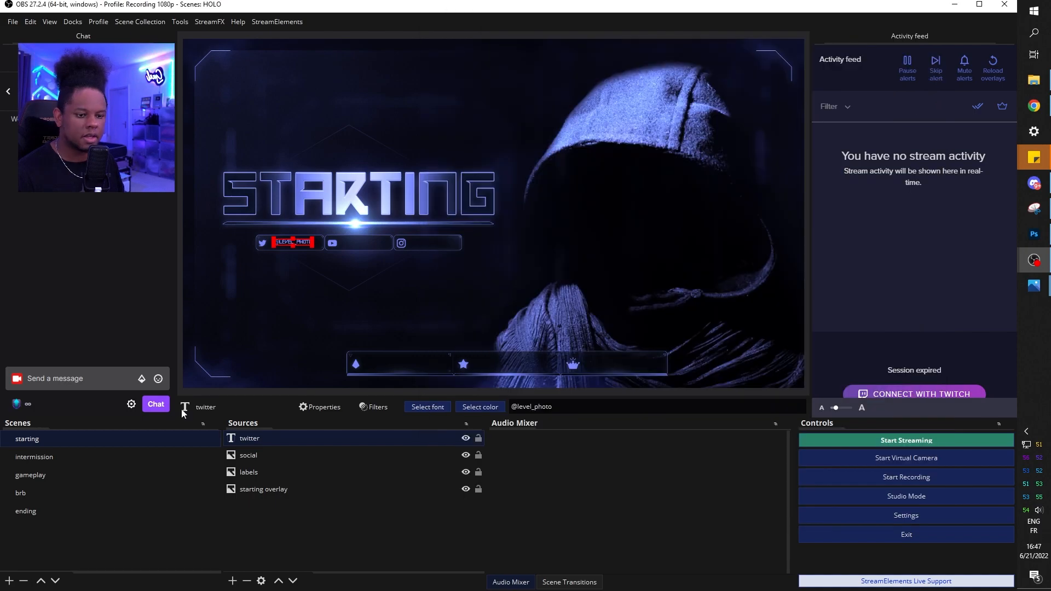
Duplicate the twitter text twice and move the copies onto the YouTube and Instagram slots
right_click(249, 439)
left_click(280, 152)
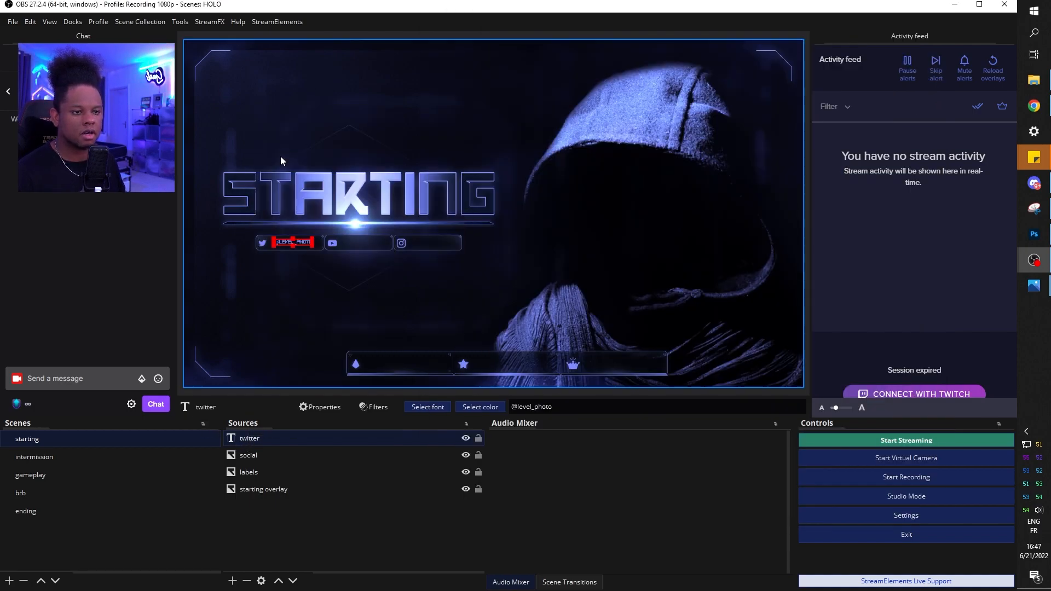
right_click(300, 441)
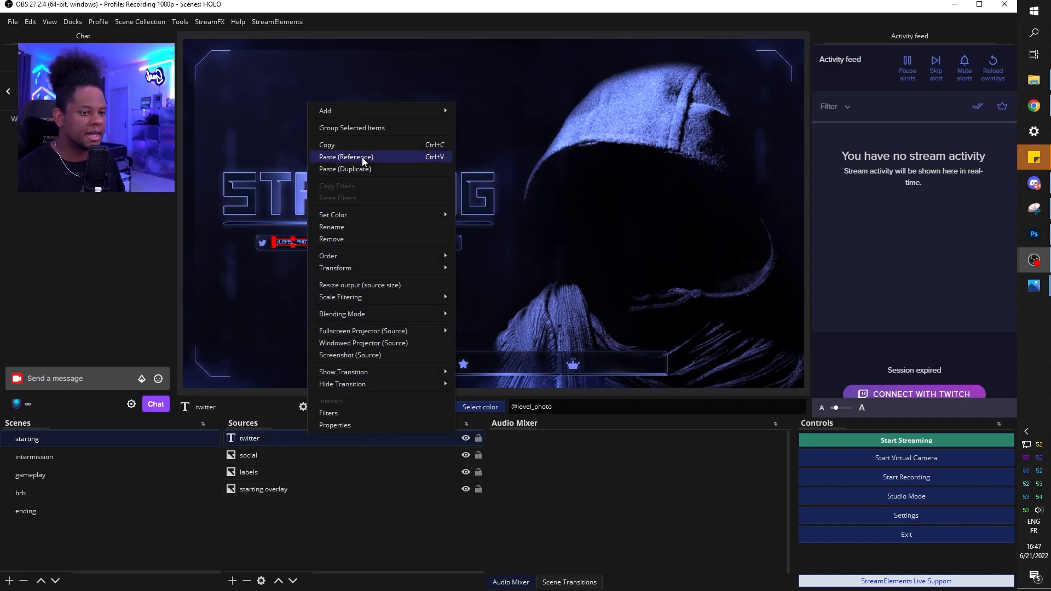
left_click(362, 171)
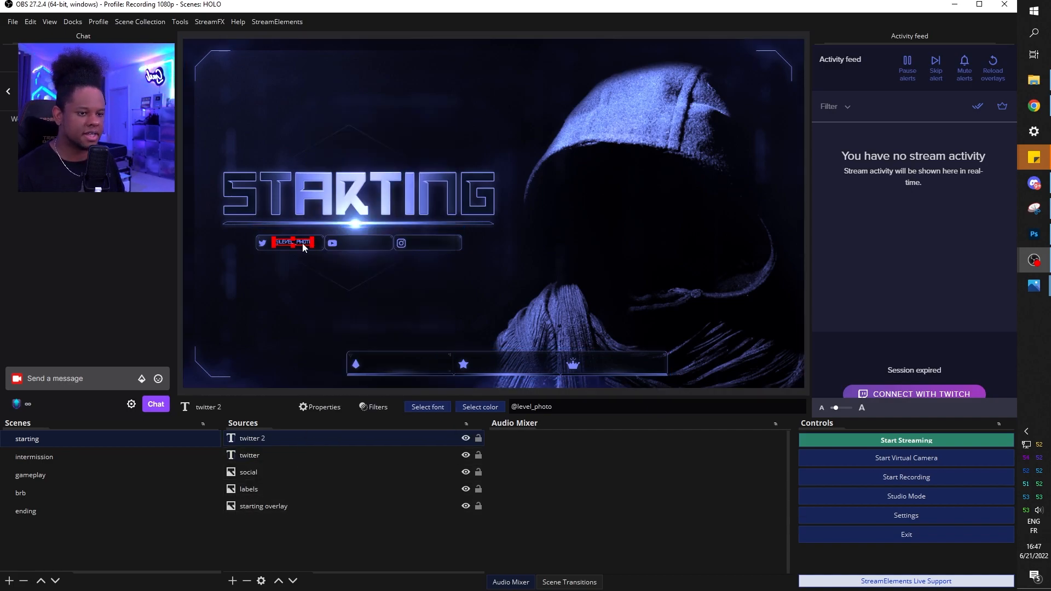
left_click_drag(302, 246, 372, 242)
right_click(254, 443)
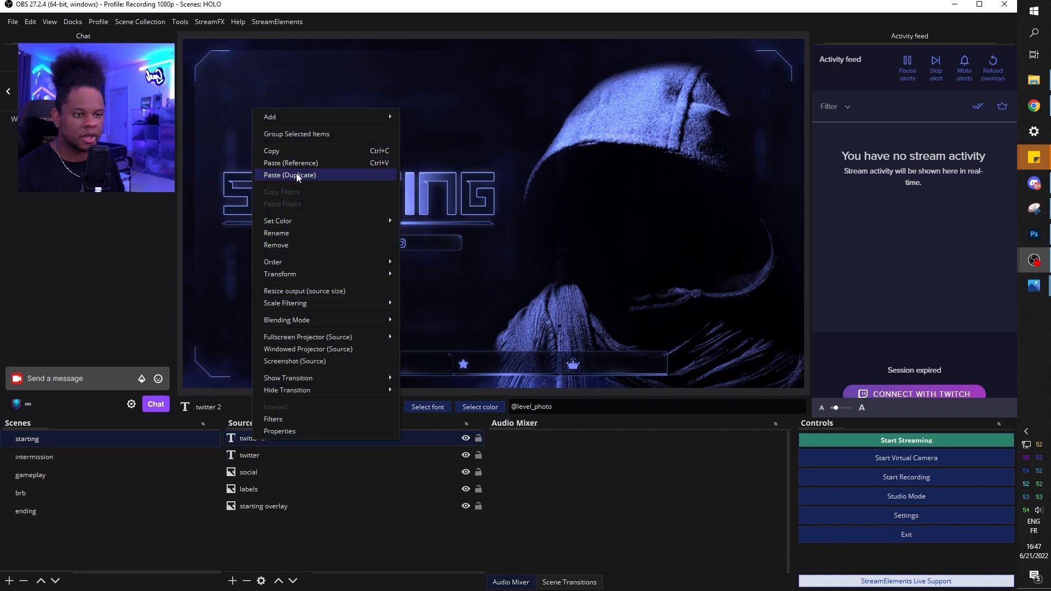
left_click(328, 175)
left_click_drag(278, 245, 417, 241)
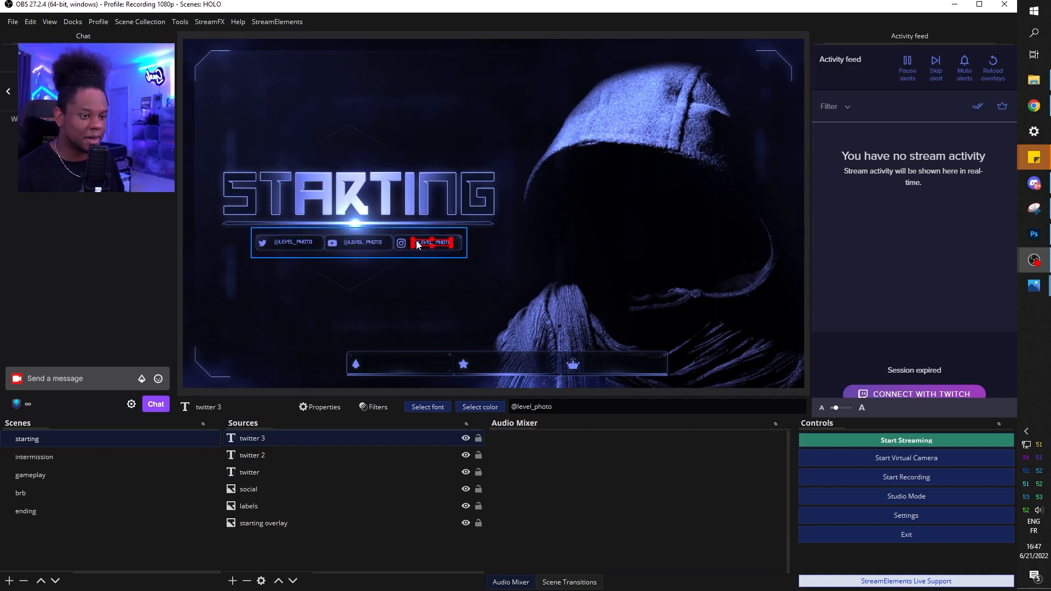
left_click(178, 259)
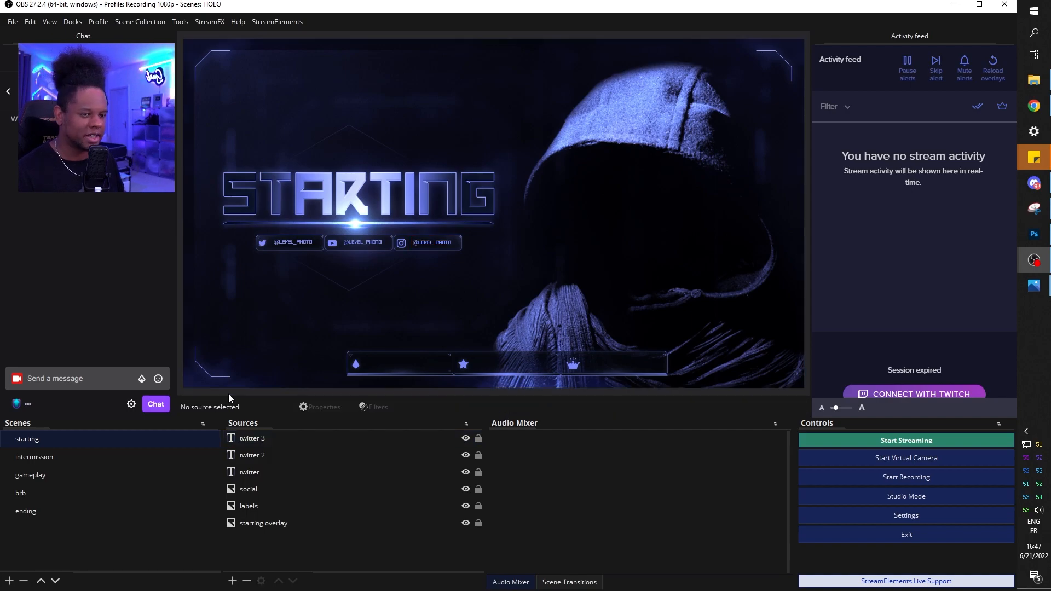
Group the three texts and the social image as 'social bar', then switch to intermission
left_click(255, 440)
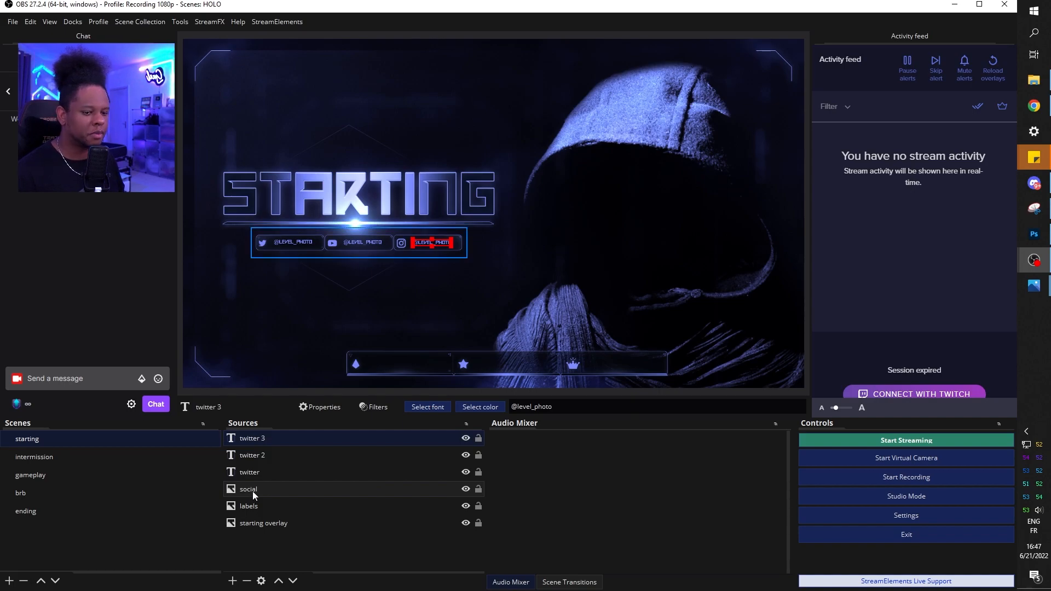
left_click(252, 491, "shift")
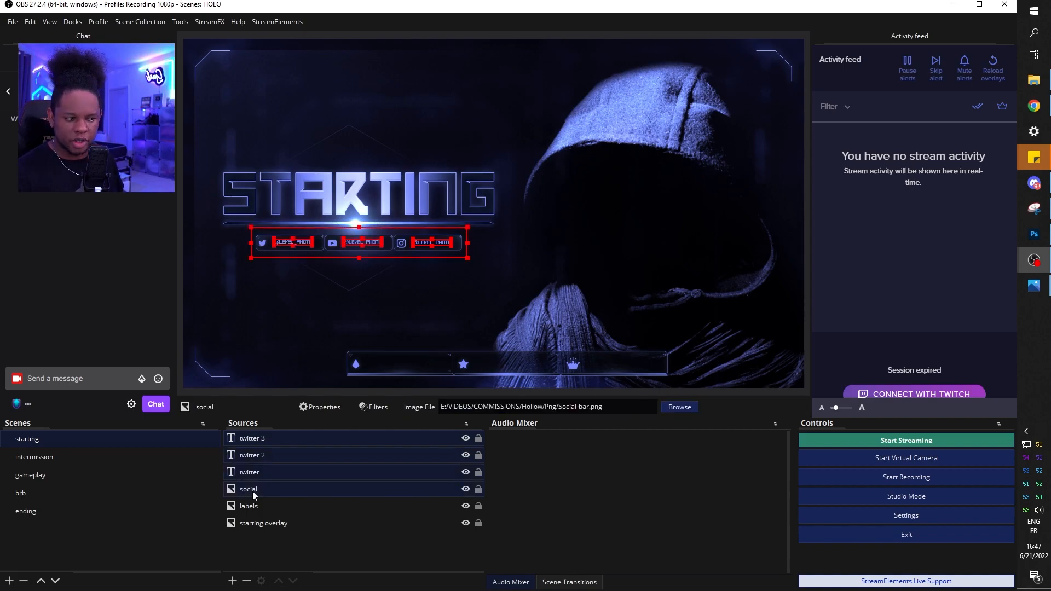
right_click(251, 489)
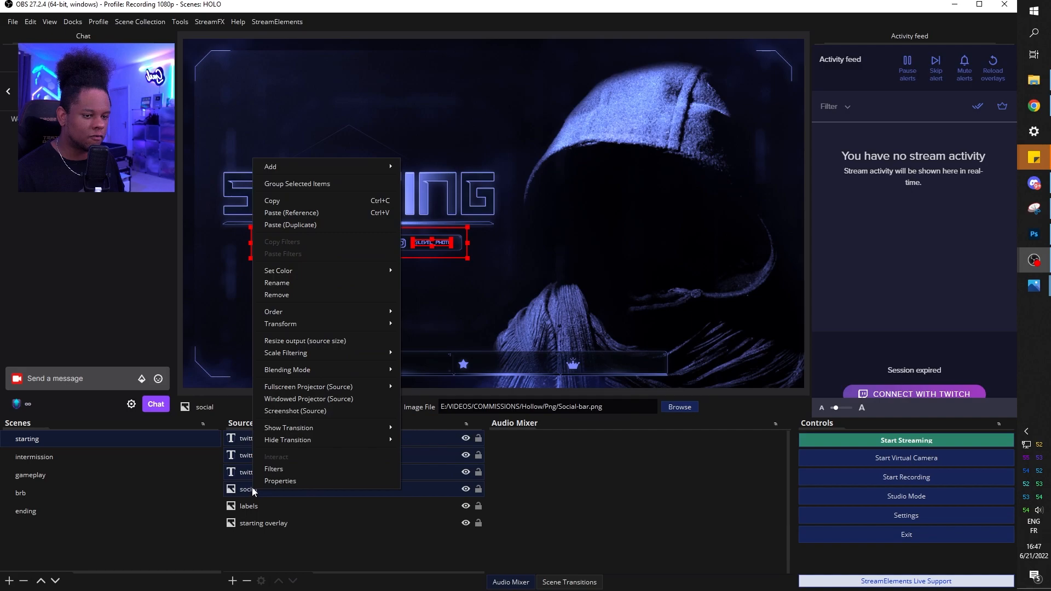
left_click(327, 184)
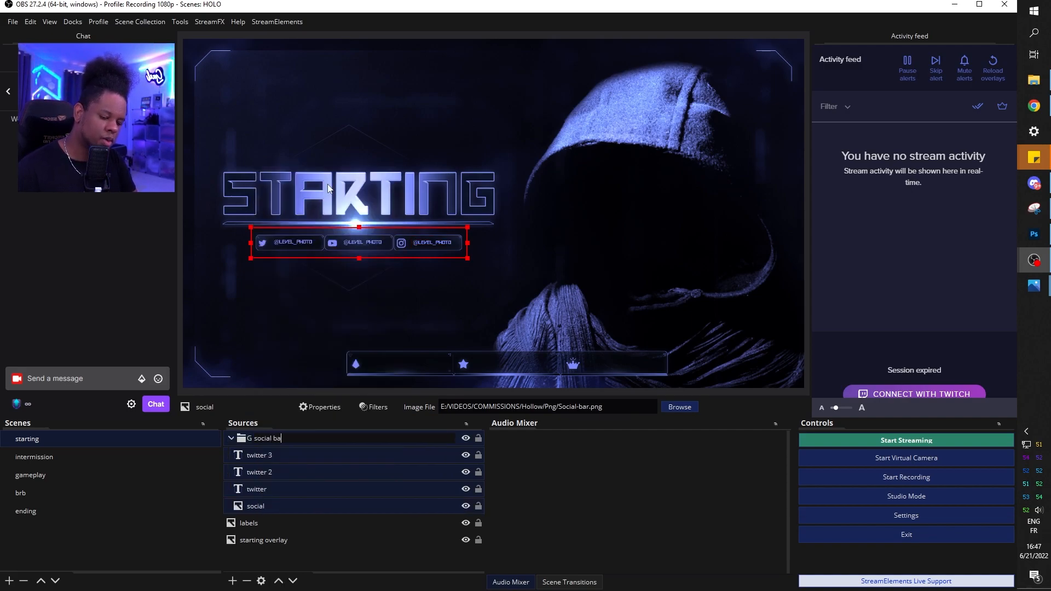
left_click(274, 559)
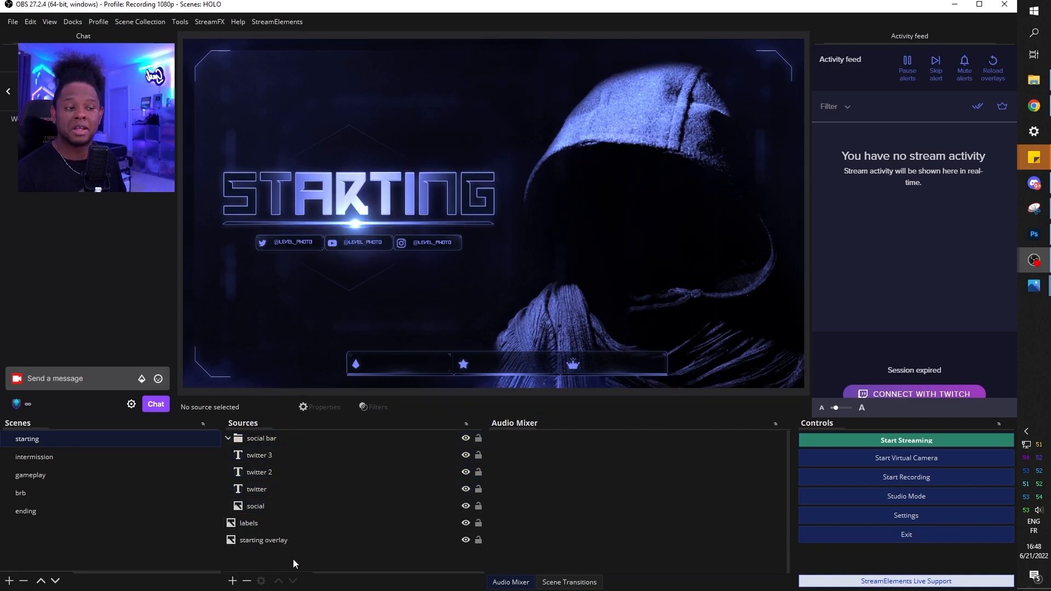
left_click(48, 461)
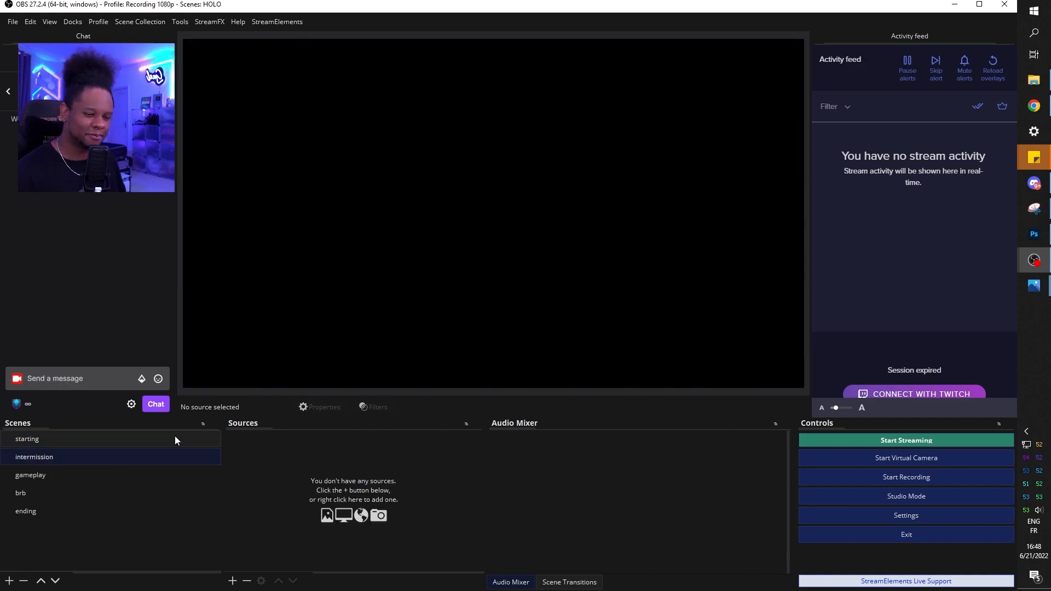
Add an 'inter overlay' image source showing Scene_Intermission1.png
left_click(233, 580)
left_click(278, 423)
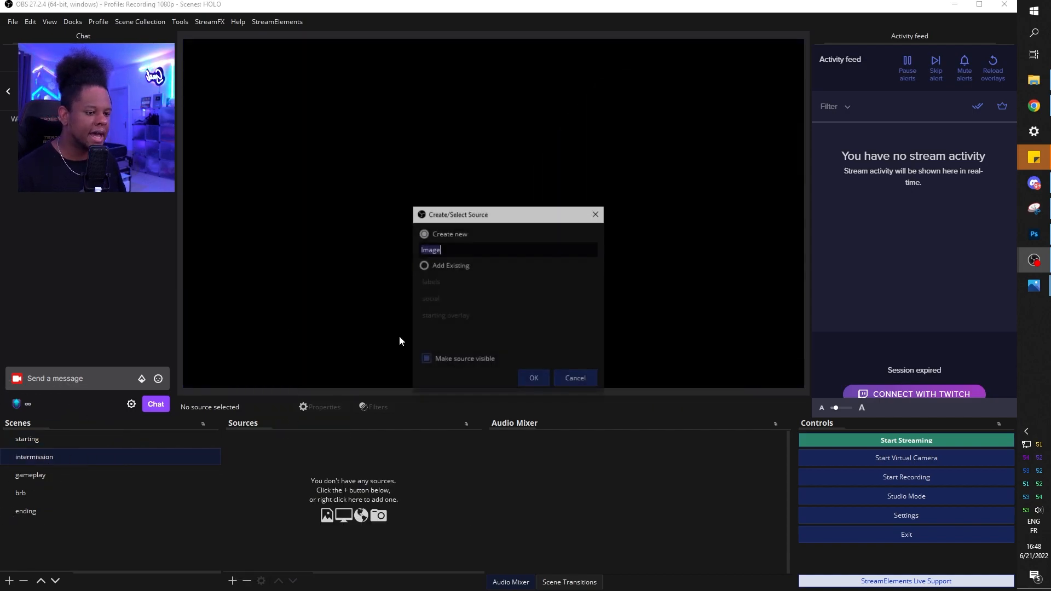
type("inter overlay")
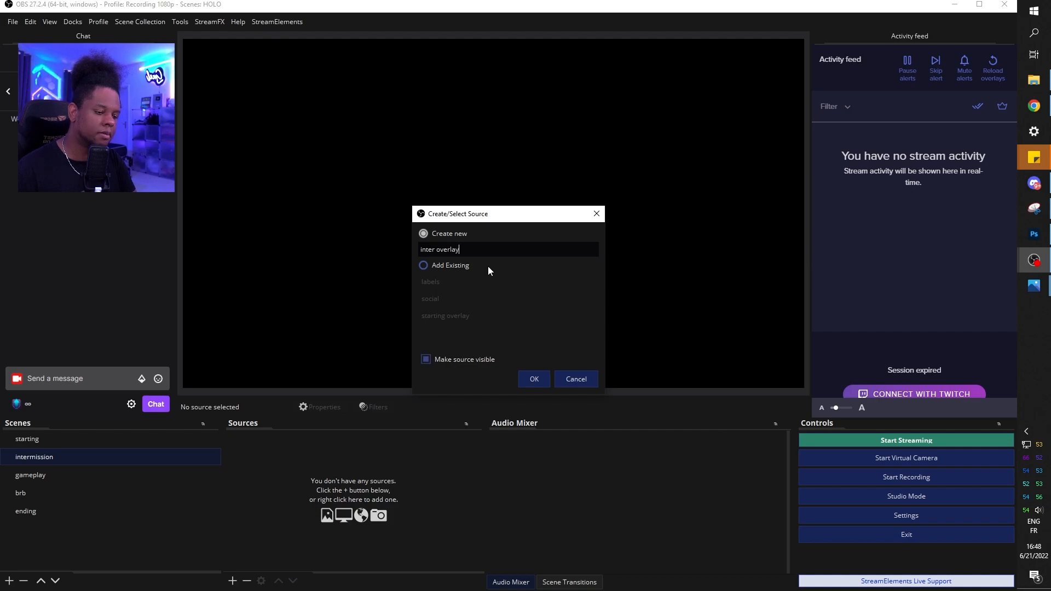
key("Return")
left_click(744, 465)
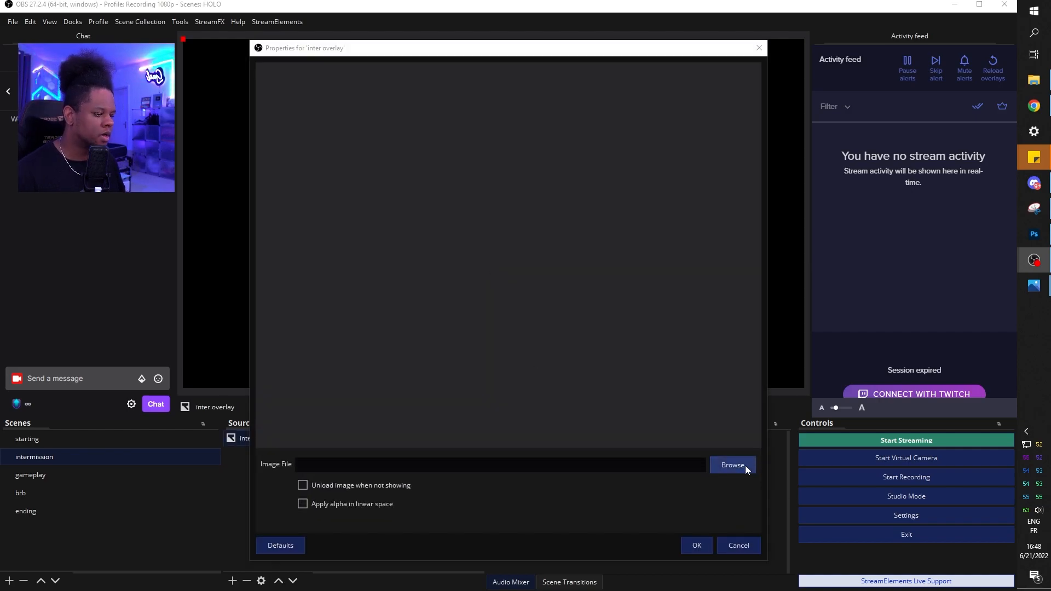
left_click(596, 214)
double_click(596, 214)
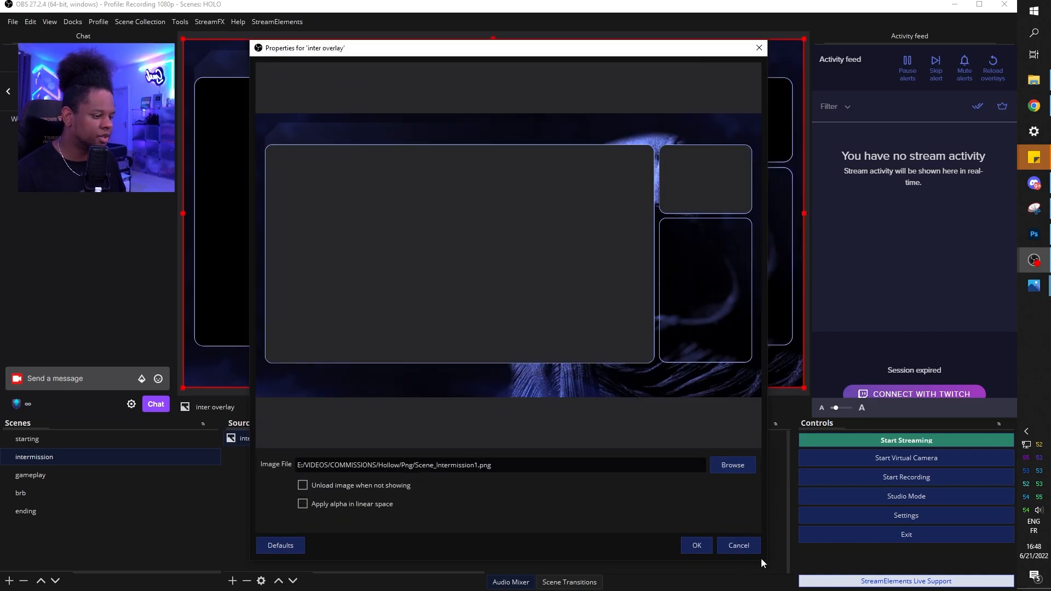
left_click(706, 547)
left_click(267, 474)
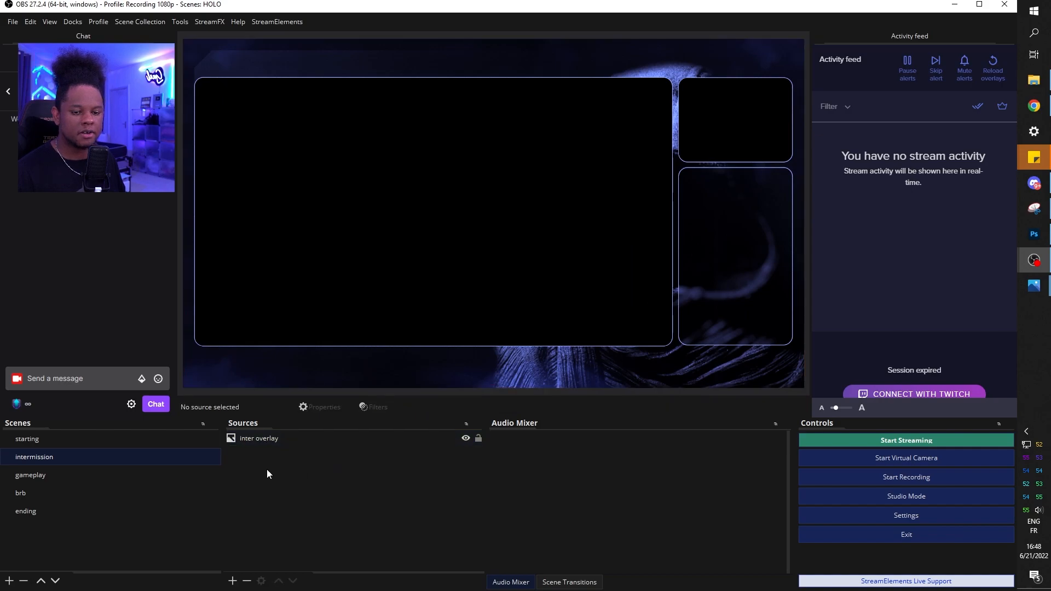
Paste a linked copy of starting's social bar into intermission and move it to the top edge
left_click(70, 440)
left_click(257, 439)
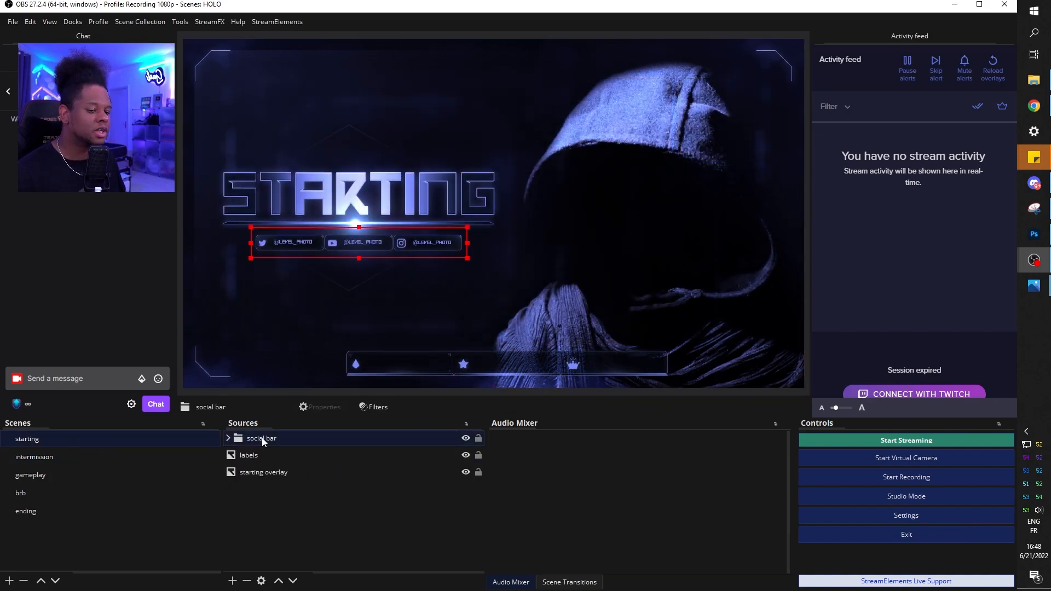
right_click(262, 439)
left_click(305, 151)
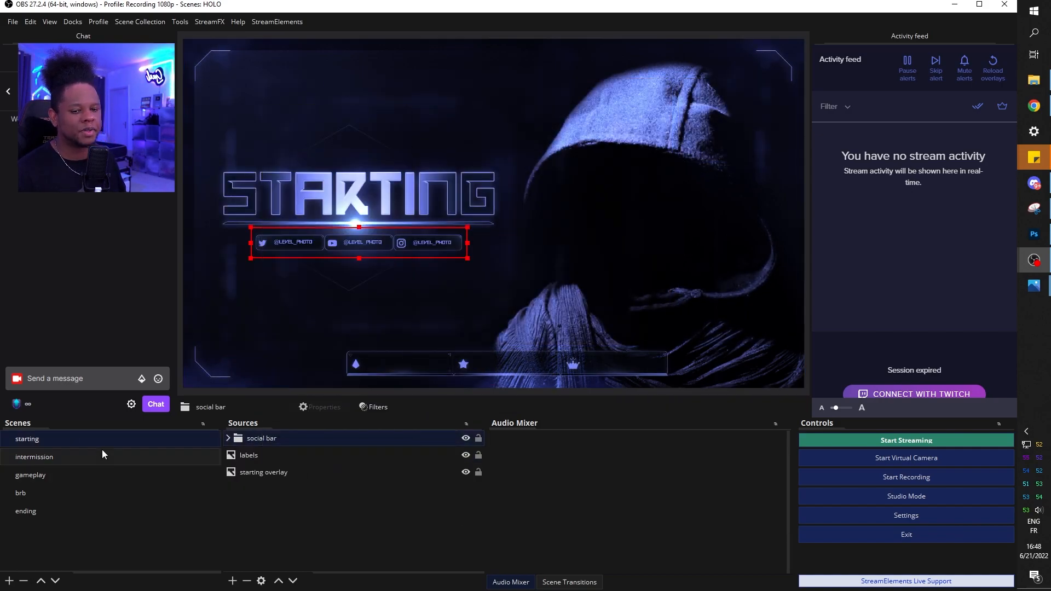
left_click(61, 456)
right_click(267, 465)
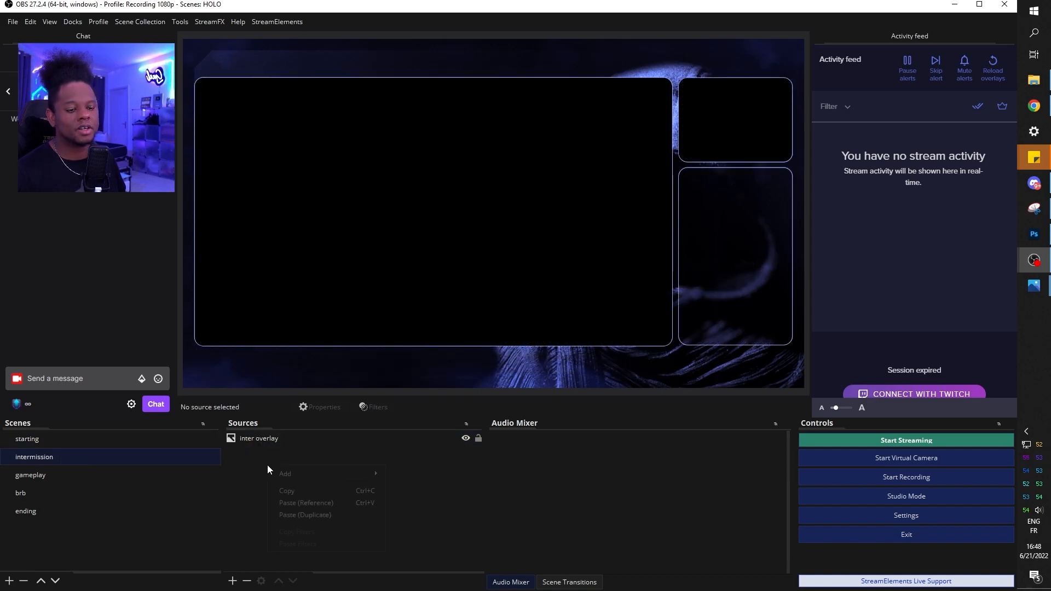
left_click(298, 504)
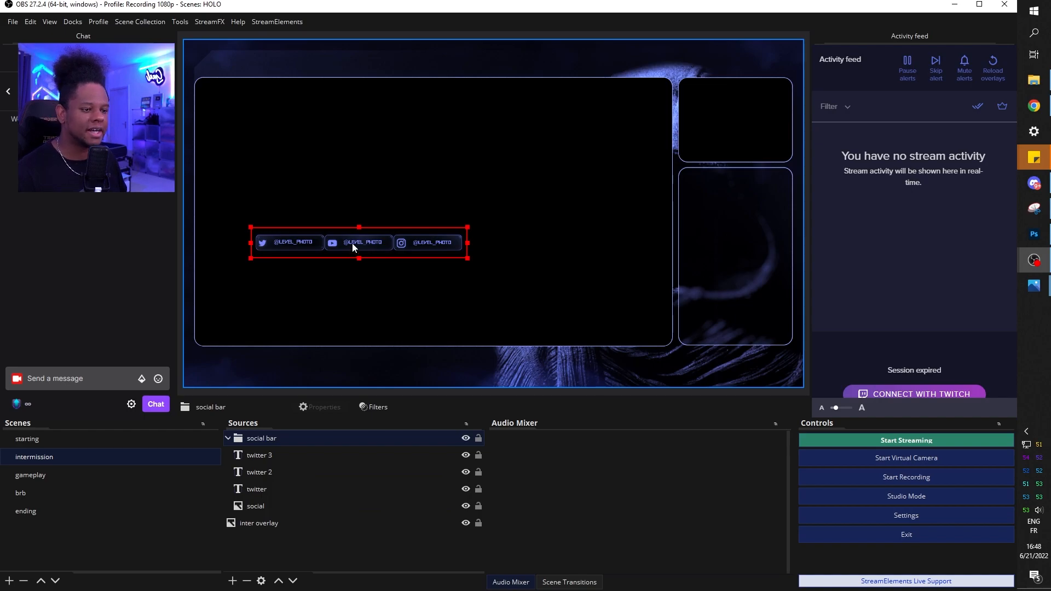
left_click_drag(353, 248, 438, 67)
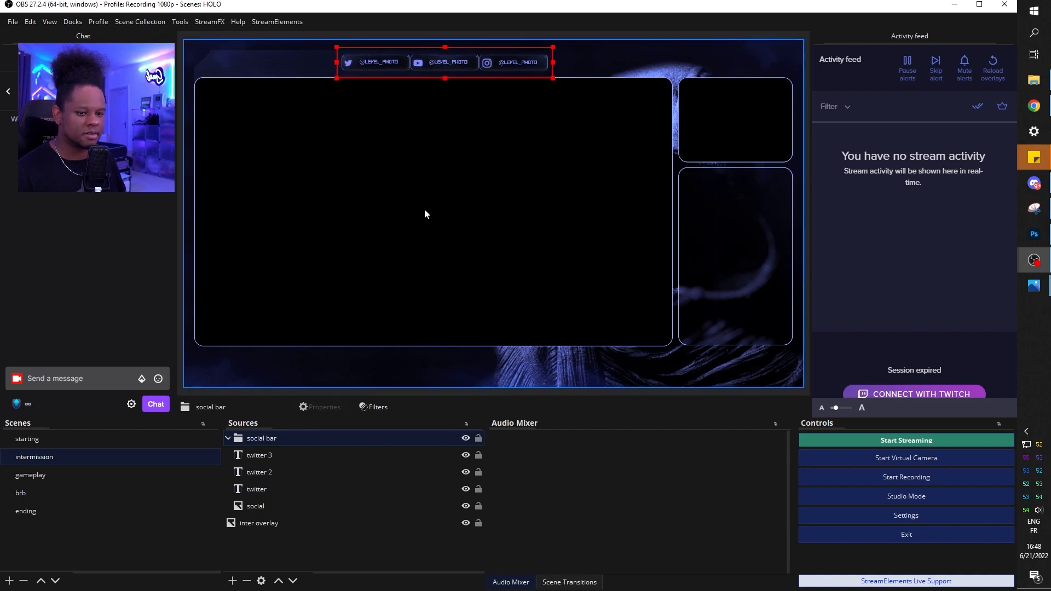
left_click(46, 441)
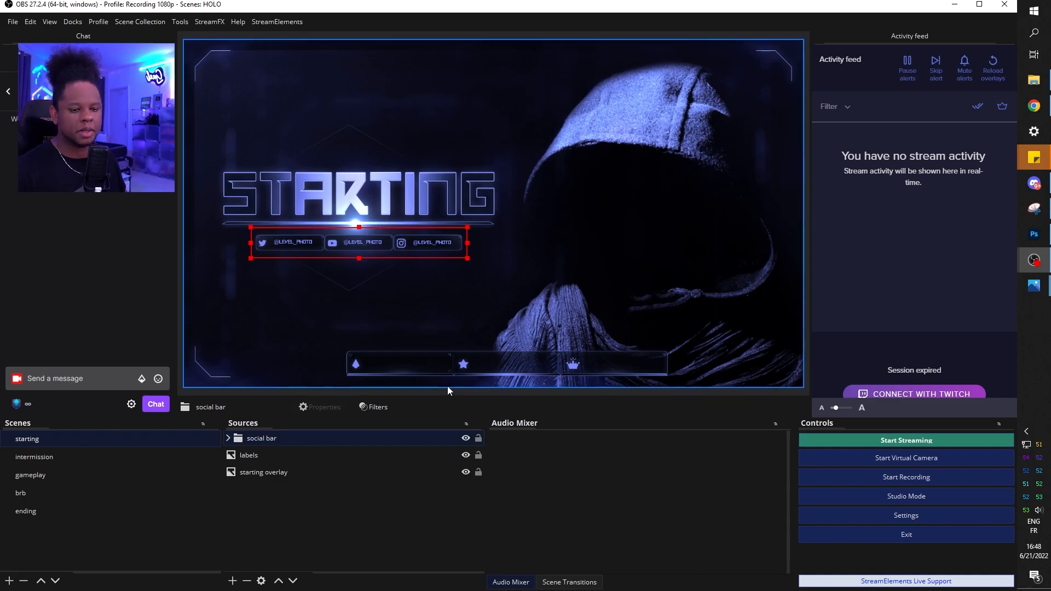
left_click(32, 475)
Add an image source named 'Image' with Camera-Overlay.png and move the frame down and right
left_click(232, 581)
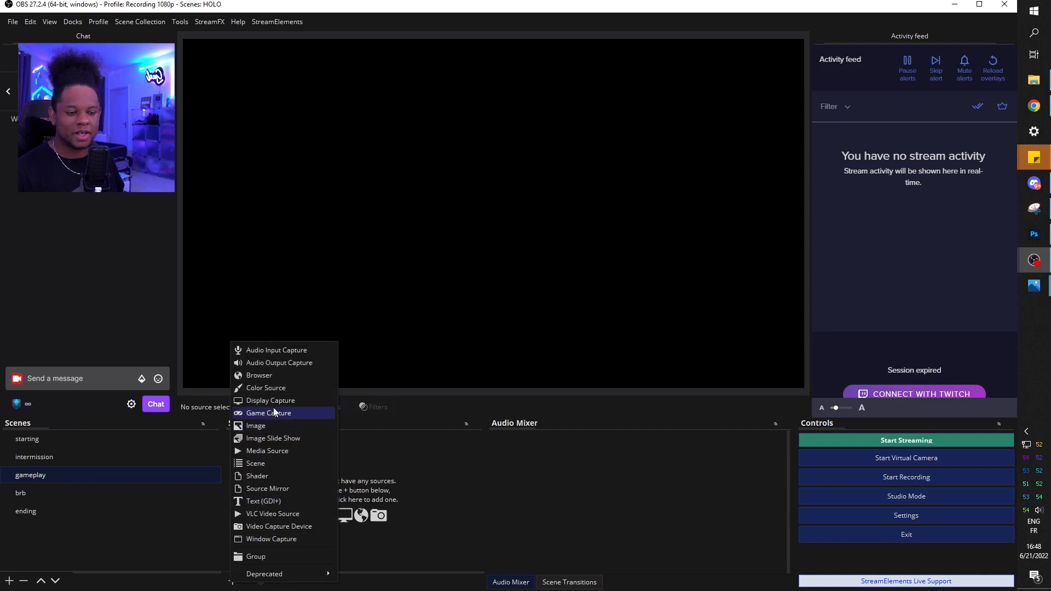
left_click(255, 426)
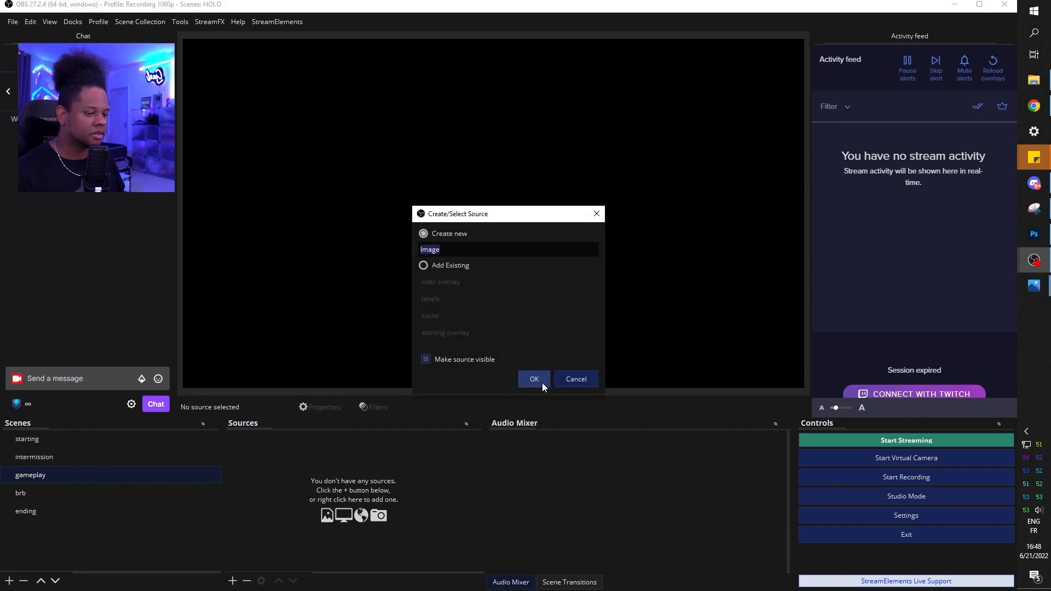
left_click(534, 380)
left_click(732, 464)
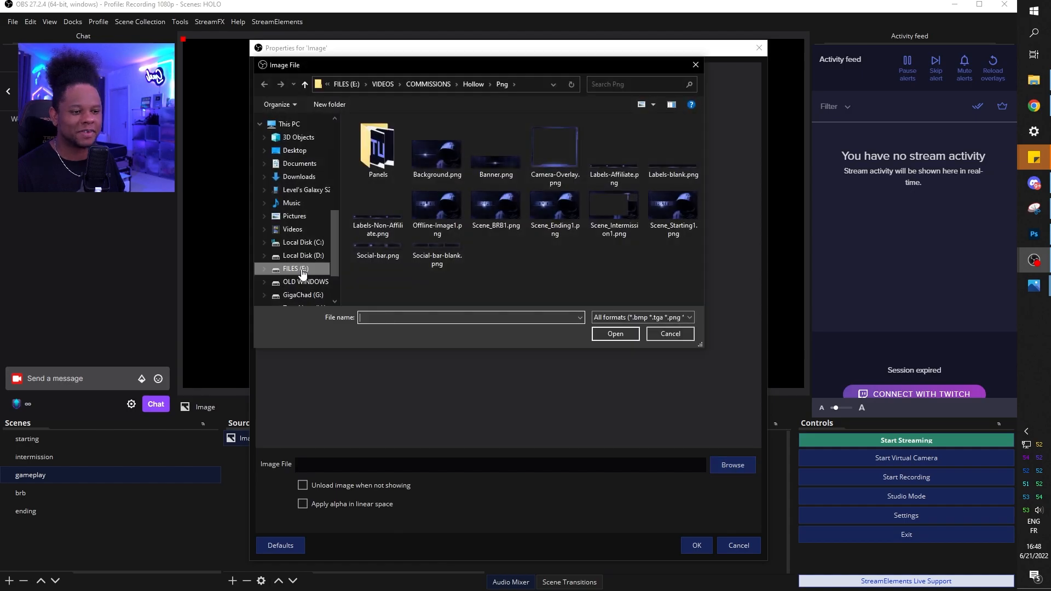
double_click(557, 159)
left_click(696, 545)
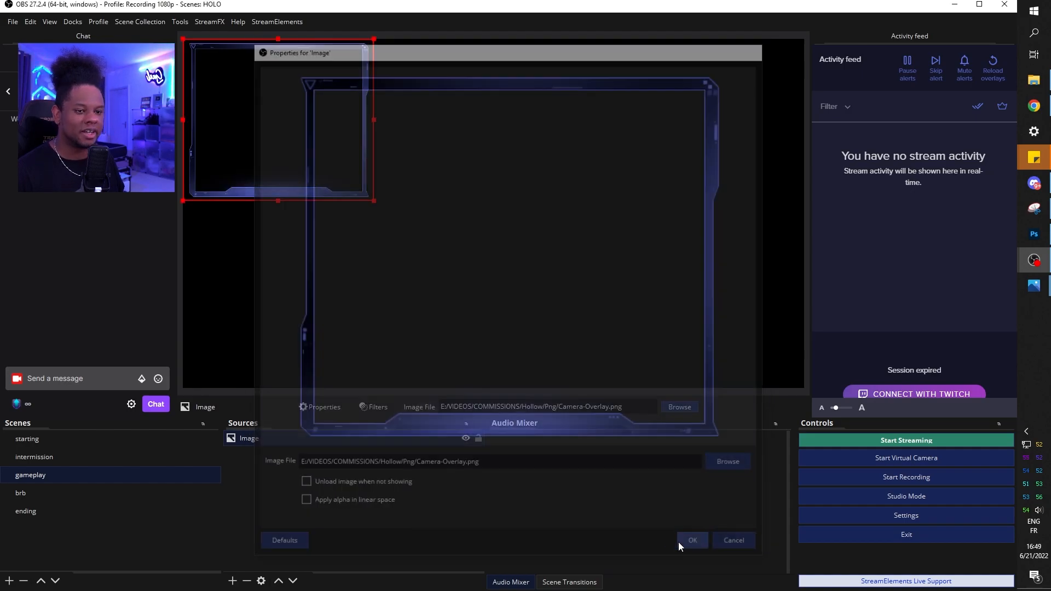
left_click_drag(265, 83, 288, 167)
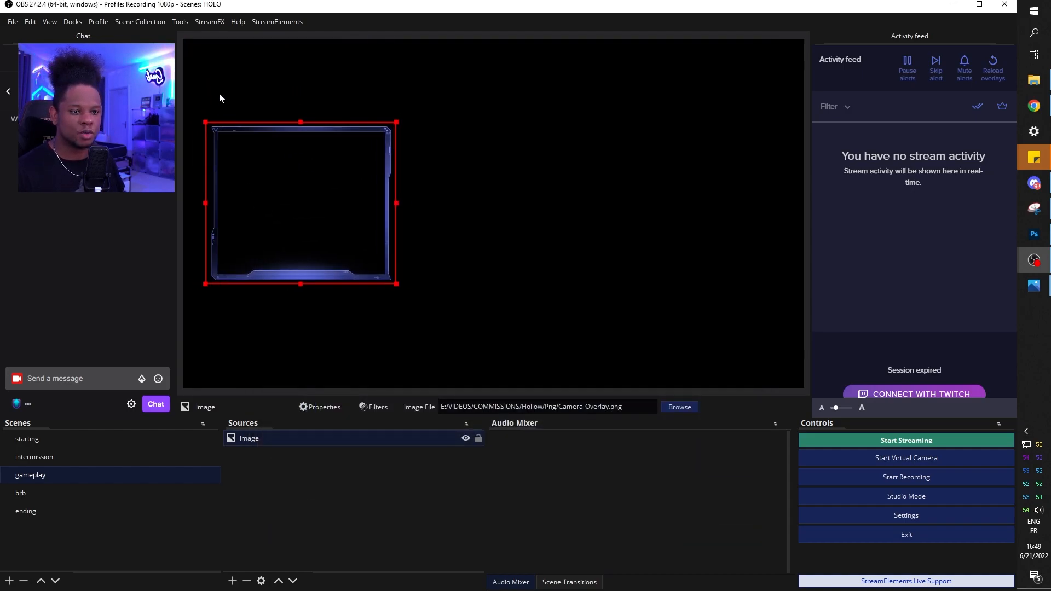
In the brb scene, add a 'brb overlay' image source showing Scene_BRB1.png
left_click(24, 493)
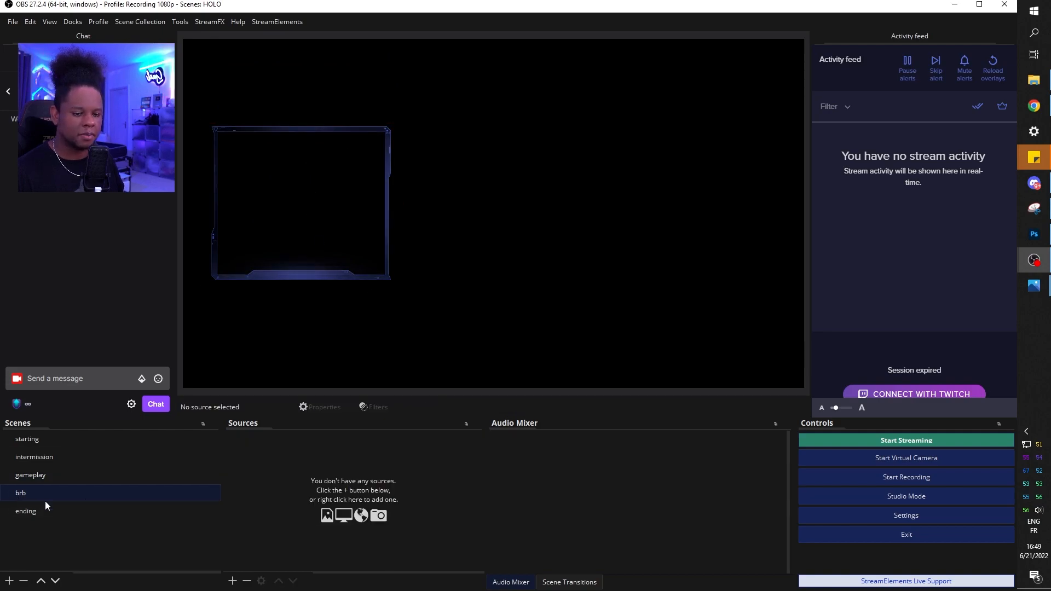
left_click(232, 580)
left_click(256, 428)
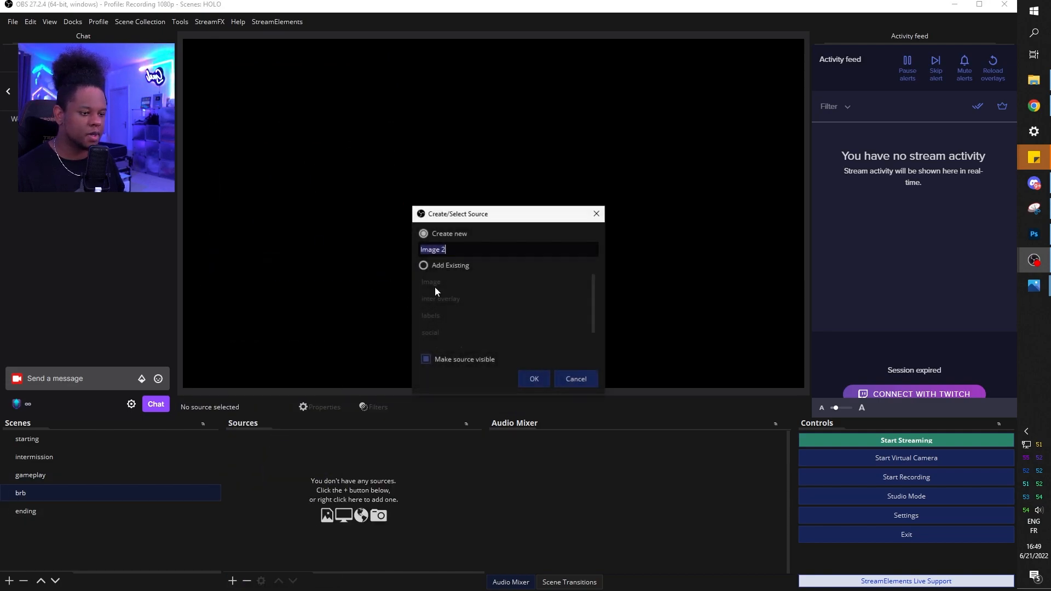
type("brb overlay")
key("Return")
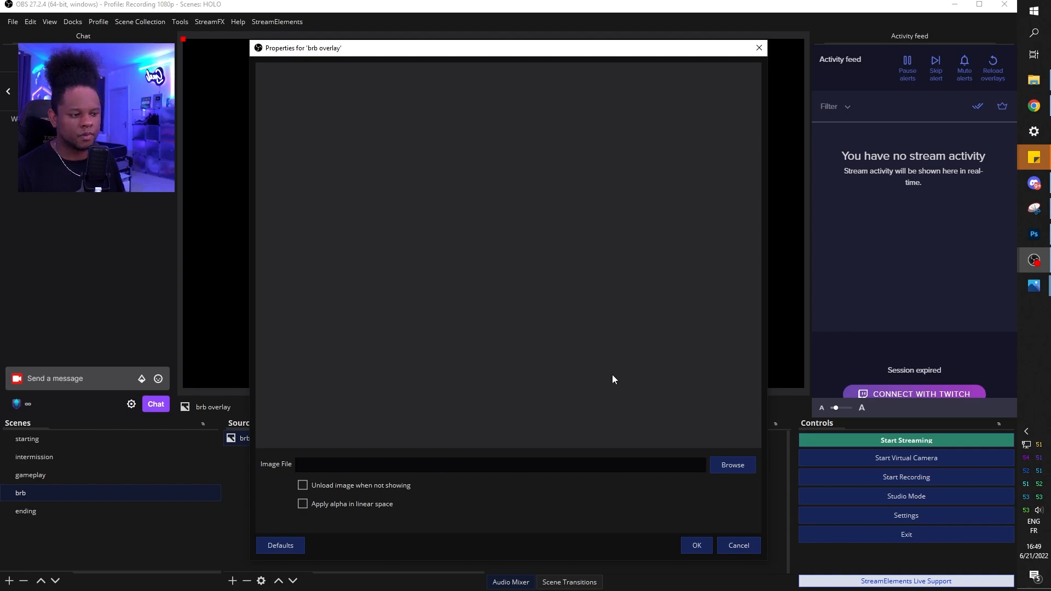
left_click(732, 464)
left_click(495, 207)
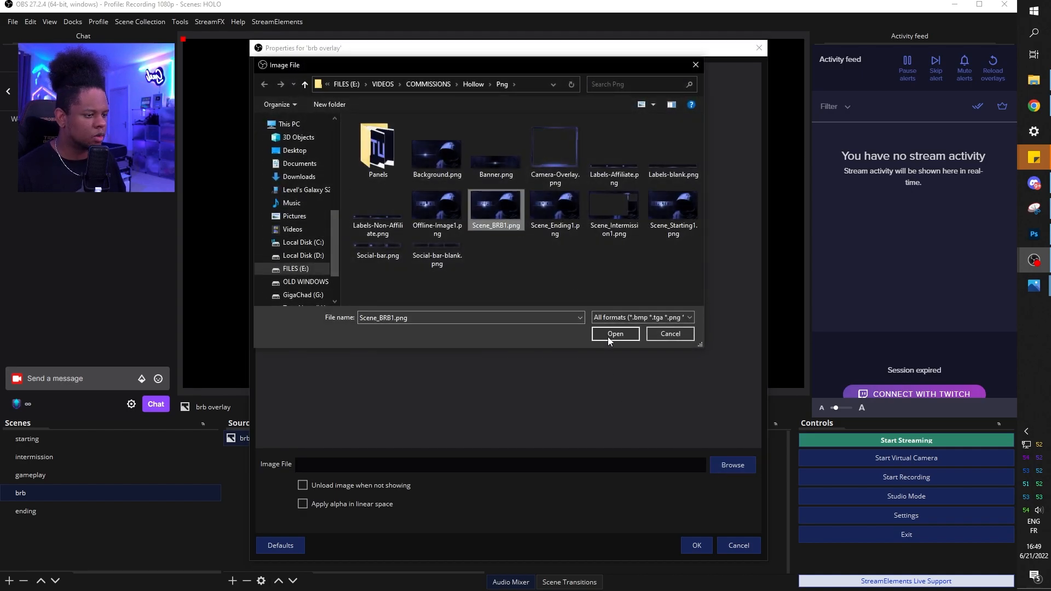
left_click(614, 334)
left_click(699, 549)
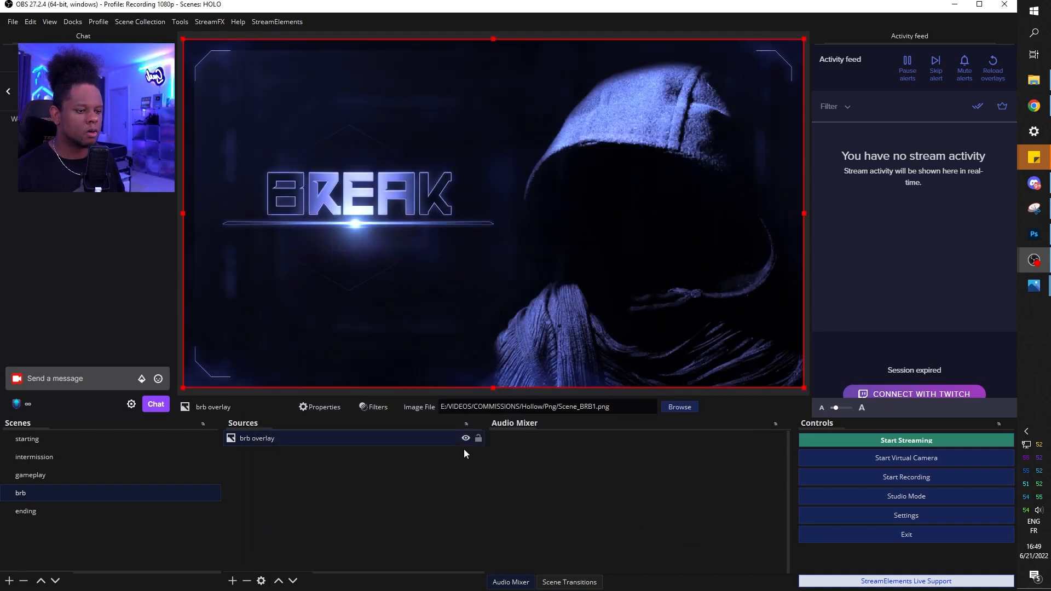
left_click(255, 452)
Paste a linked social bar into brb, then start an image source in the ending scene
right_click(259, 450)
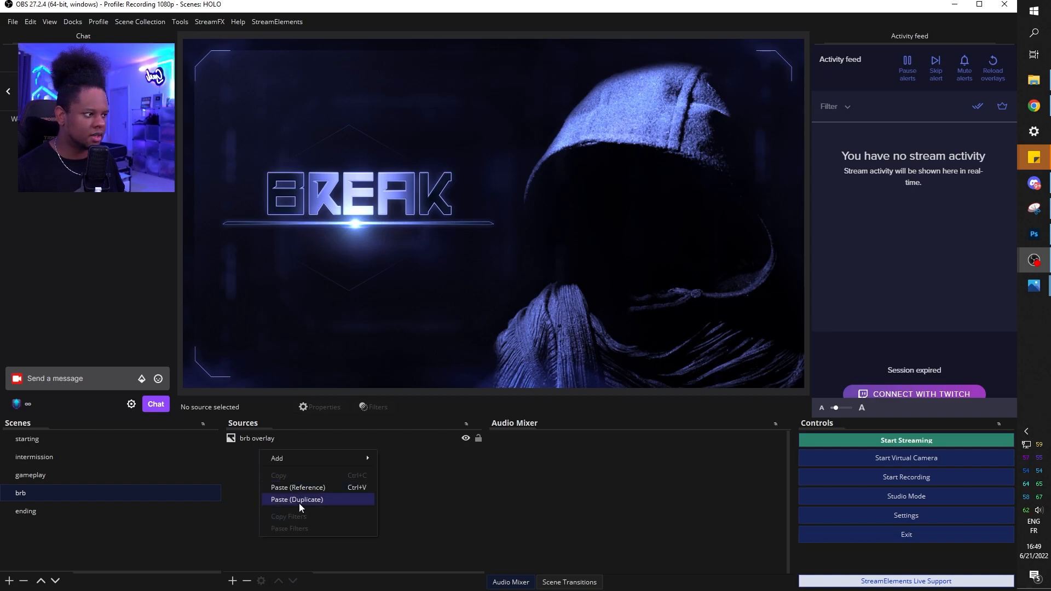
left_click(300, 487)
left_click(326, 506)
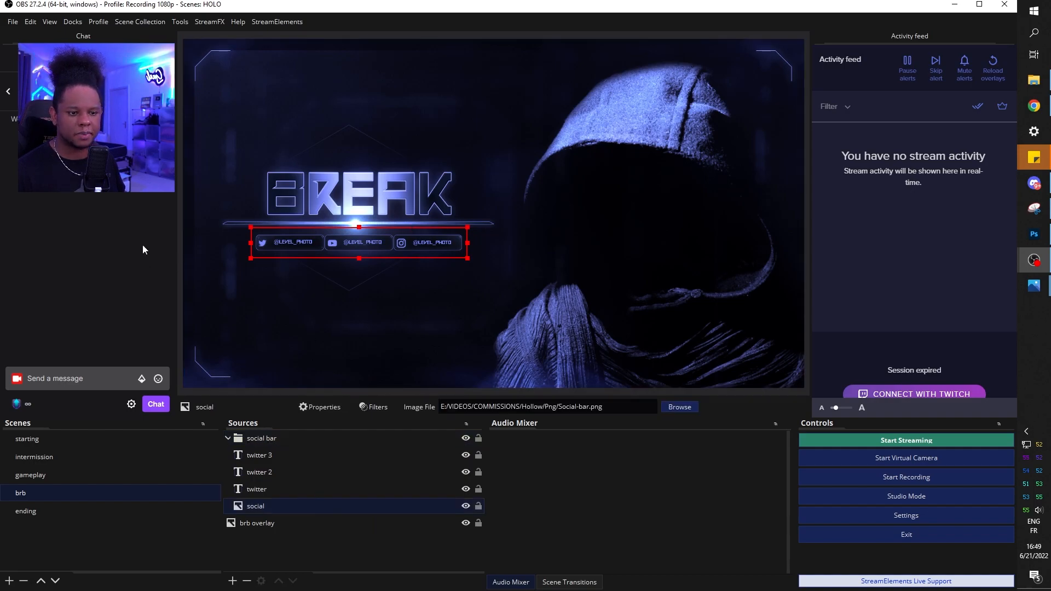
left_click(38, 511)
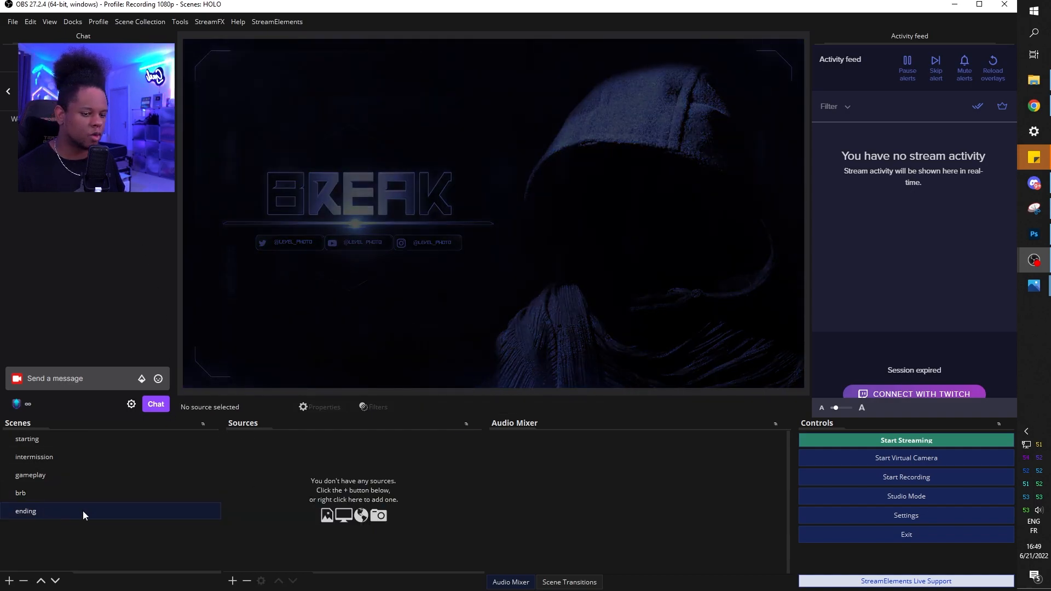
left_click(232, 580)
left_click(271, 423)
Name the image 'ending overlay', load the ending PNG, and paste a linked social bar
type("ending overlay")
key("Return")
left_click(732, 465)
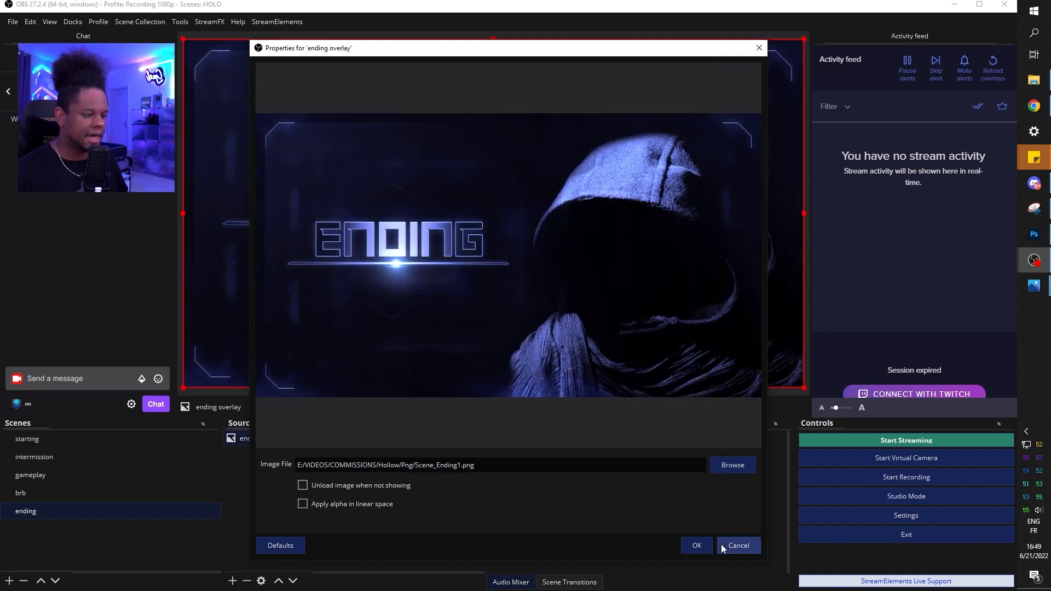
left_click(696, 545)
right_click(311, 476)
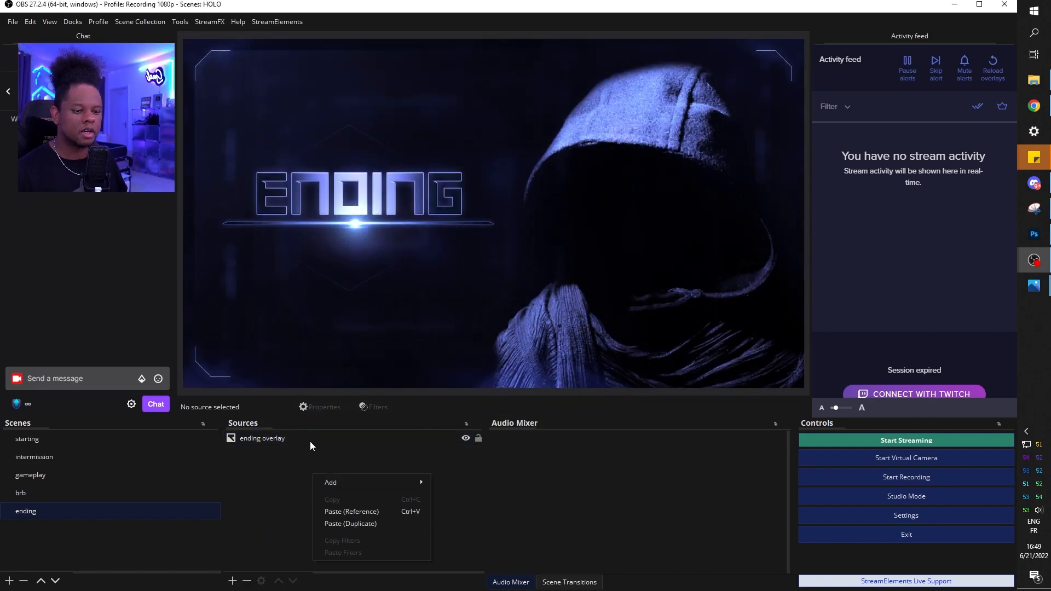
left_click(334, 512)
Review the starting and intermission scenes
left_click(95, 440)
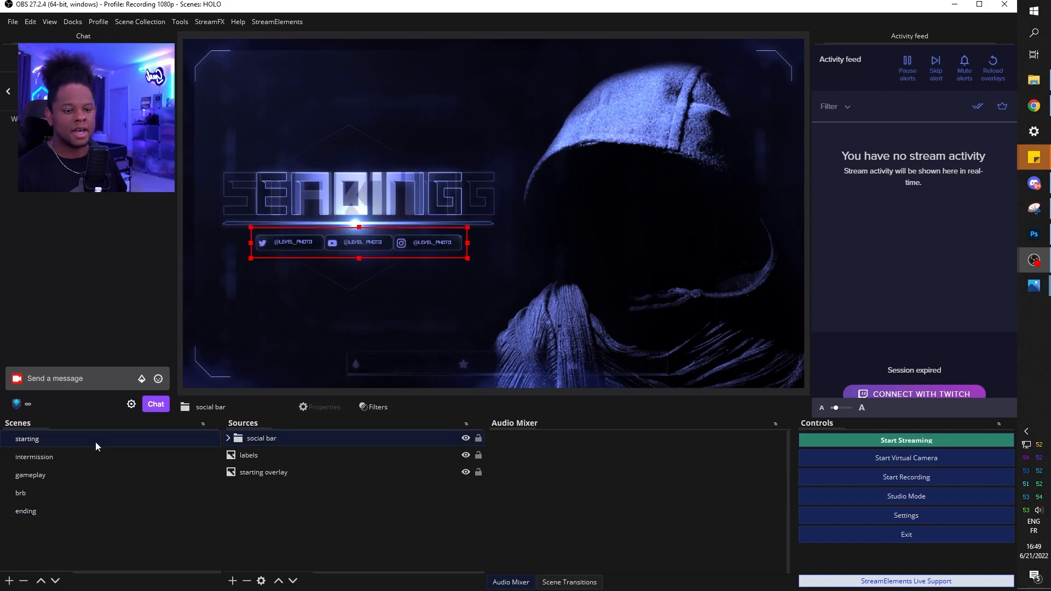
left_click(79, 456)
left_click(288, 59)
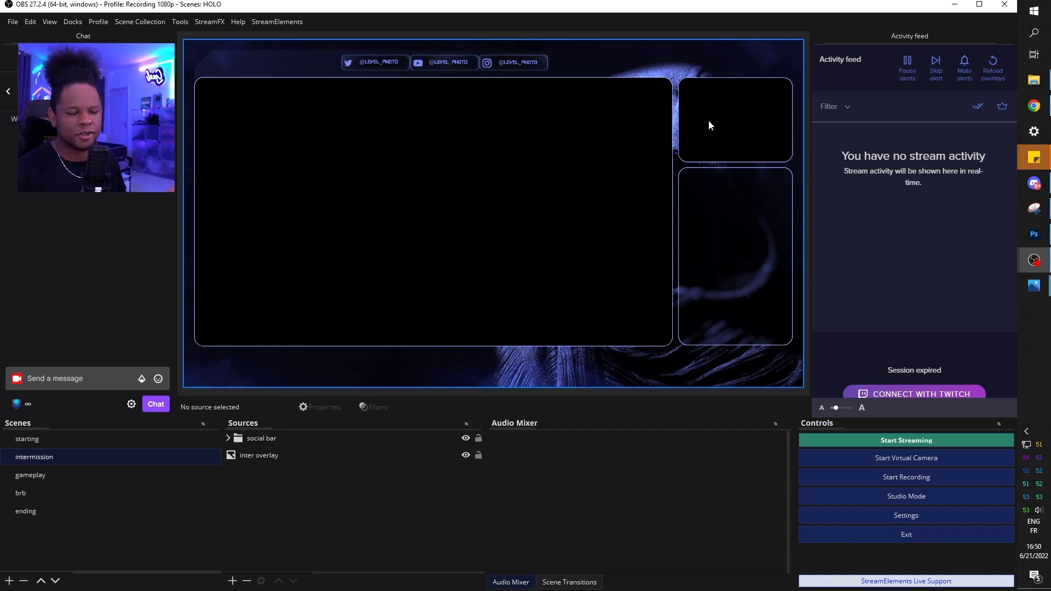
Add a video capture device source named 'cam' to the intermission scene
left_click(232, 580)
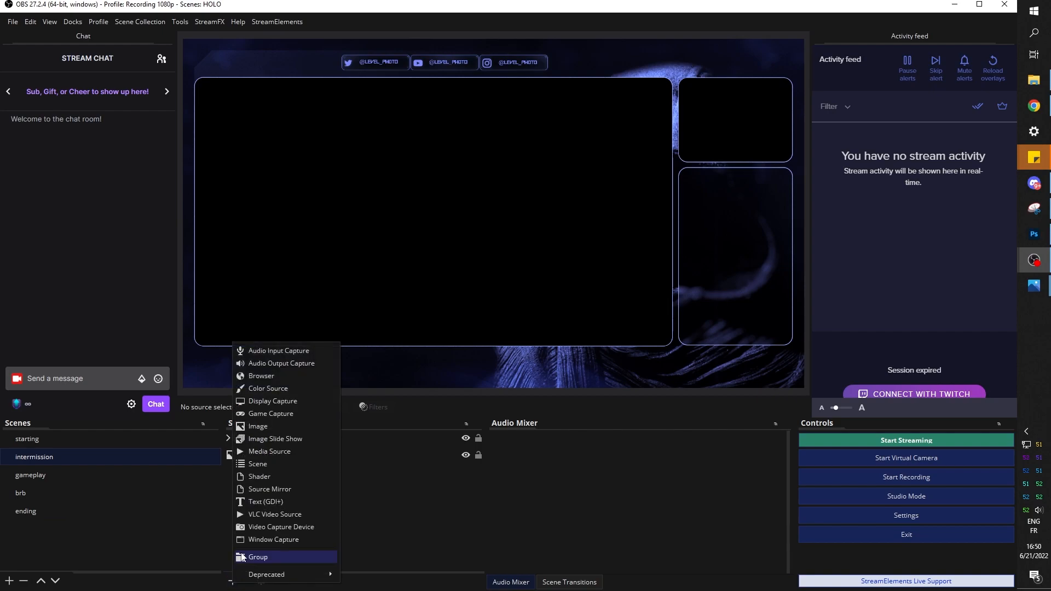
left_click(264, 526)
type("cam")
key("Return")
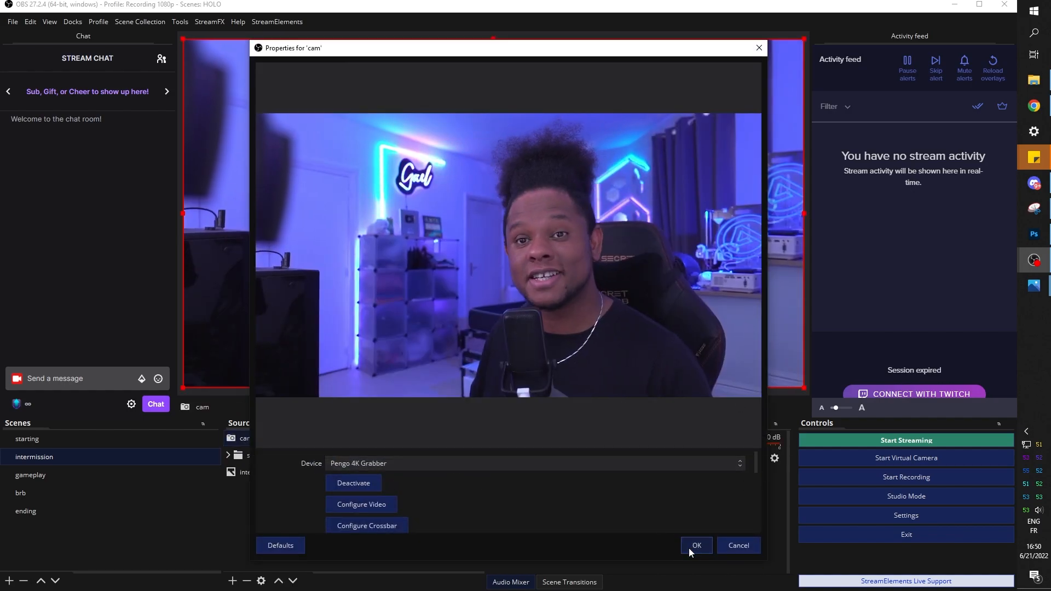
left_click(690, 546)
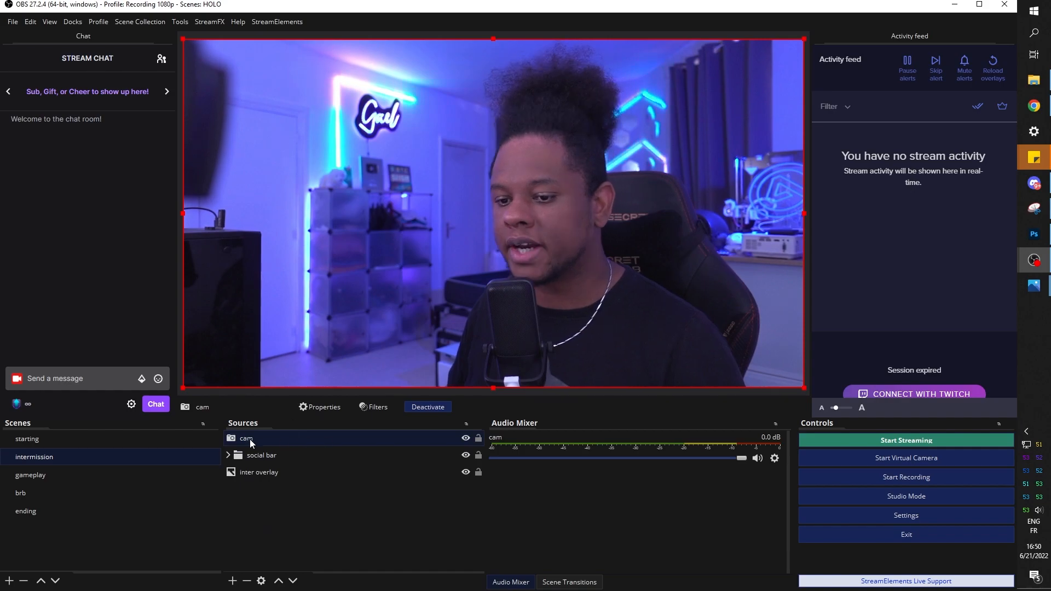
Layer cam below 'inter overlay', fit it inside the overlay's camera frame, then open the starting scene
left_click_drag(250, 438, 260, 477)
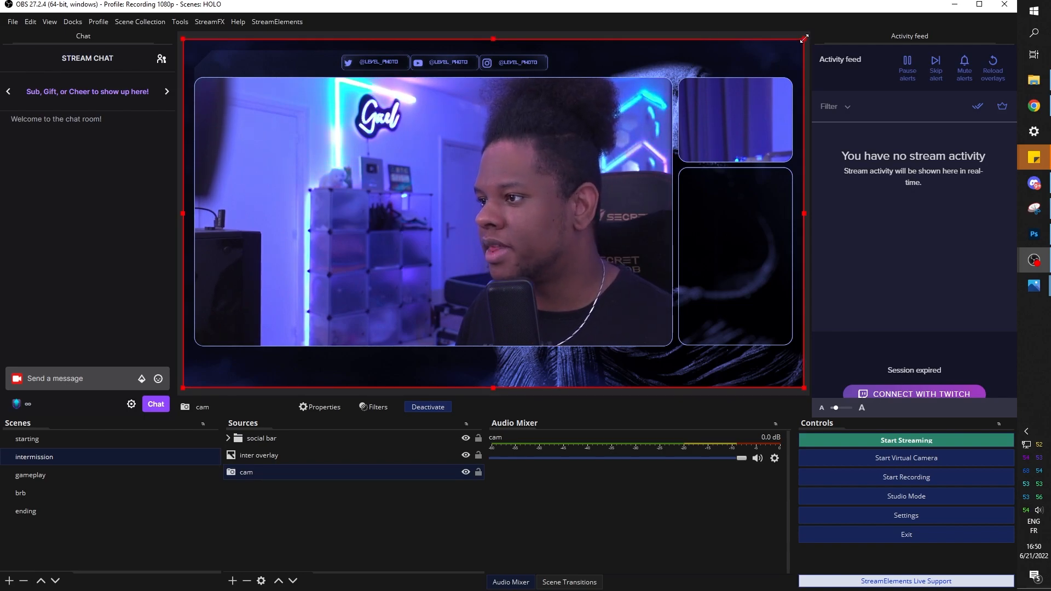
left_click_drag(803, 38, 676, 352)
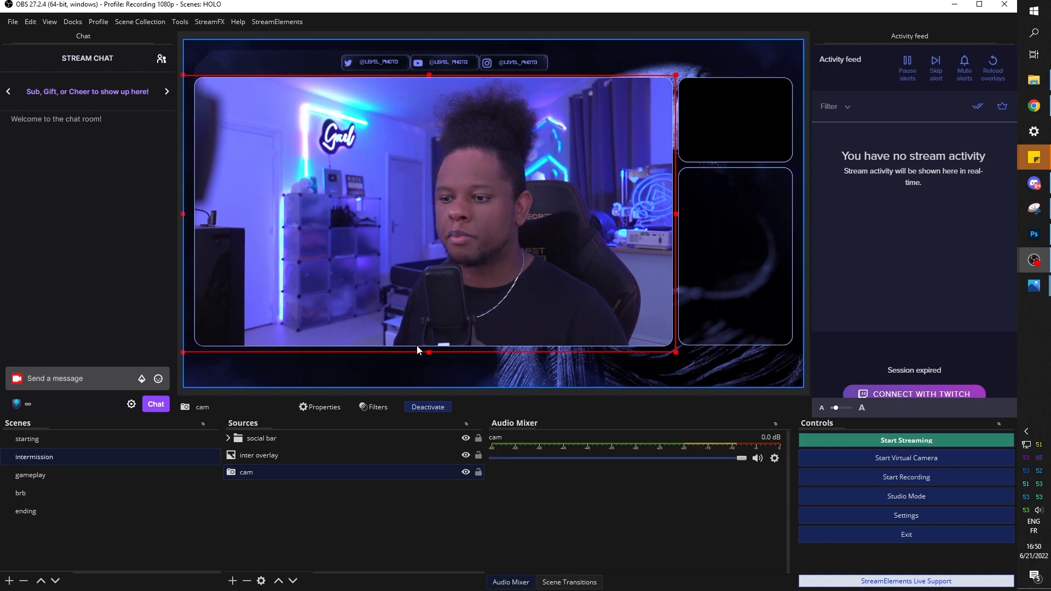
mouse_move(428, 352)
left_mouse_down()
mouse_move(438, 186)
mouse_move(439, 350)
left_mouse_up()
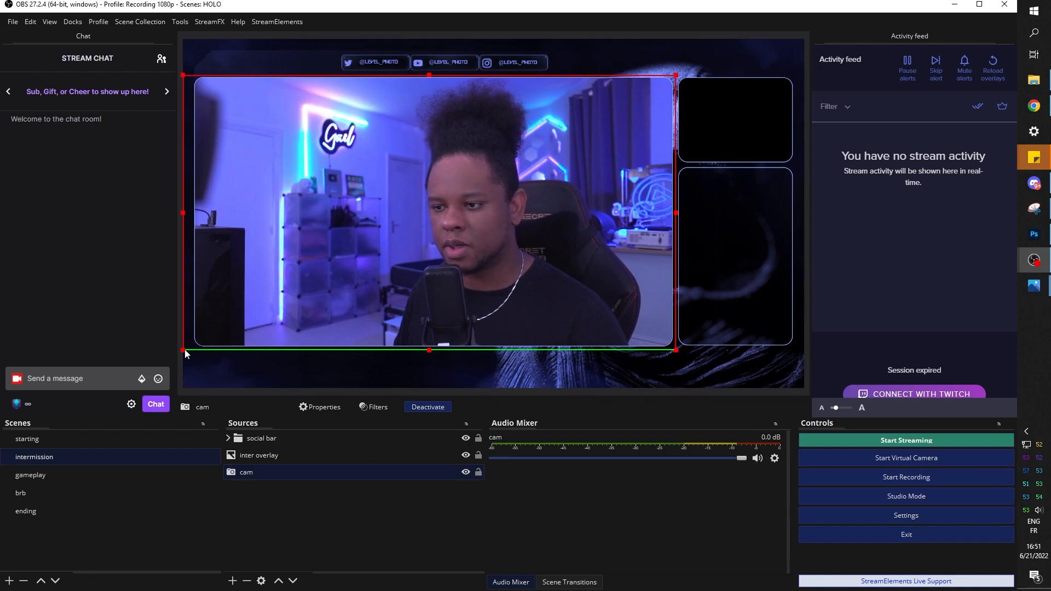
left_click_drag(185, 351, 161, 420)
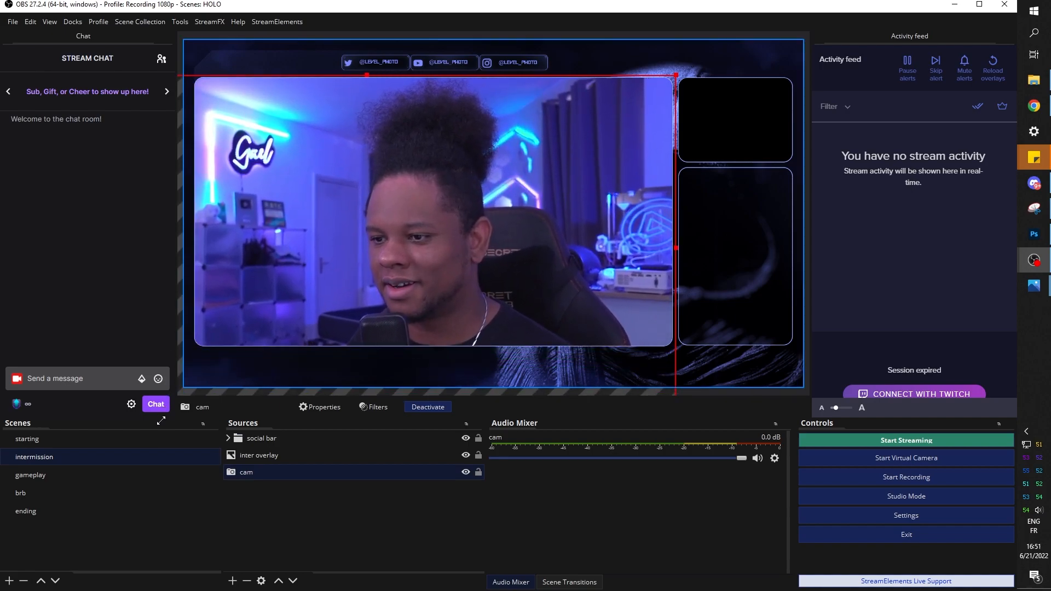
left_click_drag(437, 254, 434, 216)
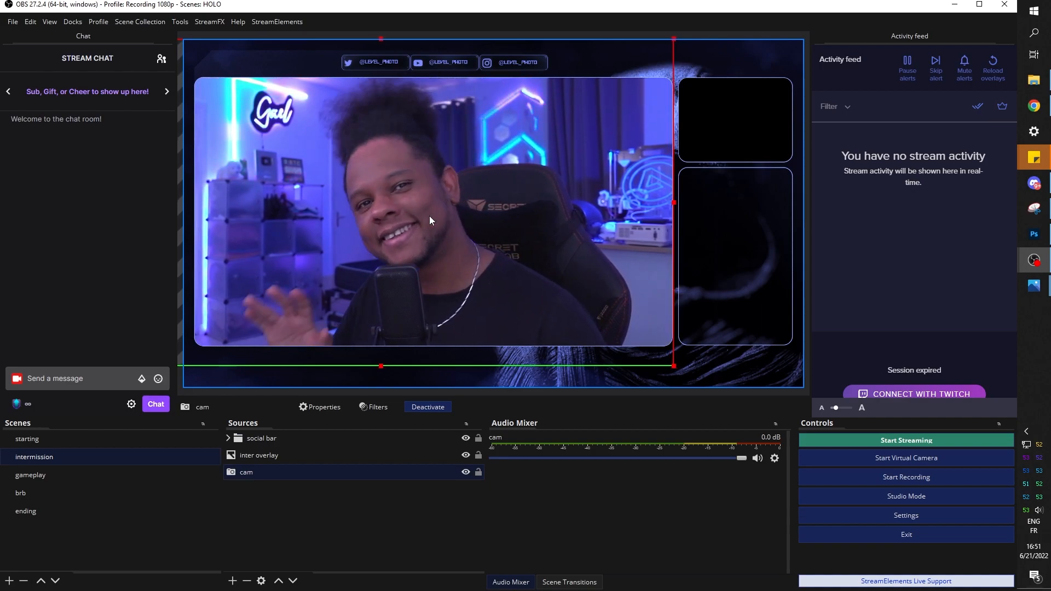
left_click(300, 498)
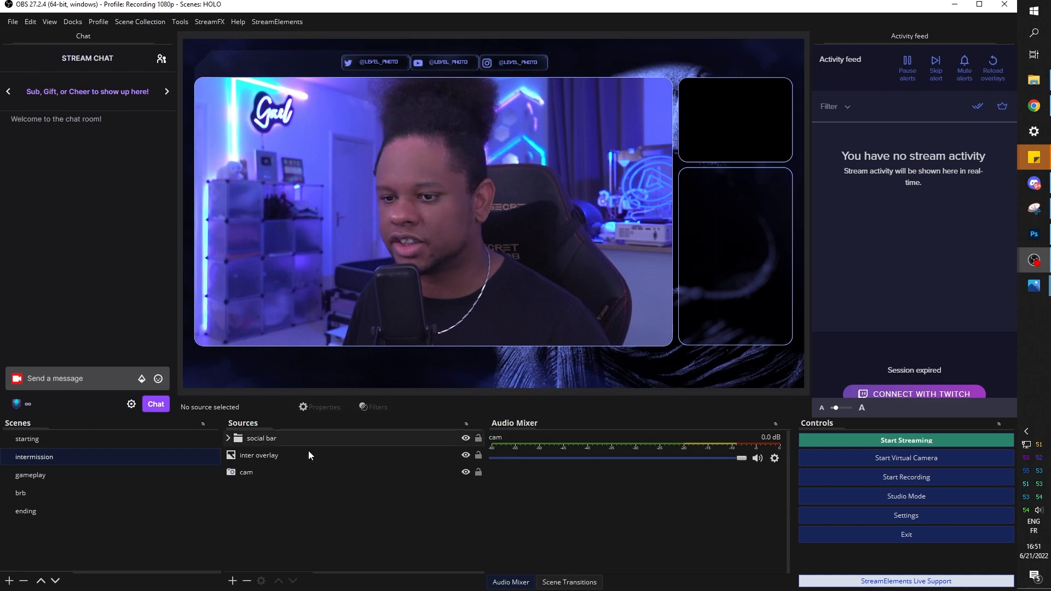
left_click(30, 441)
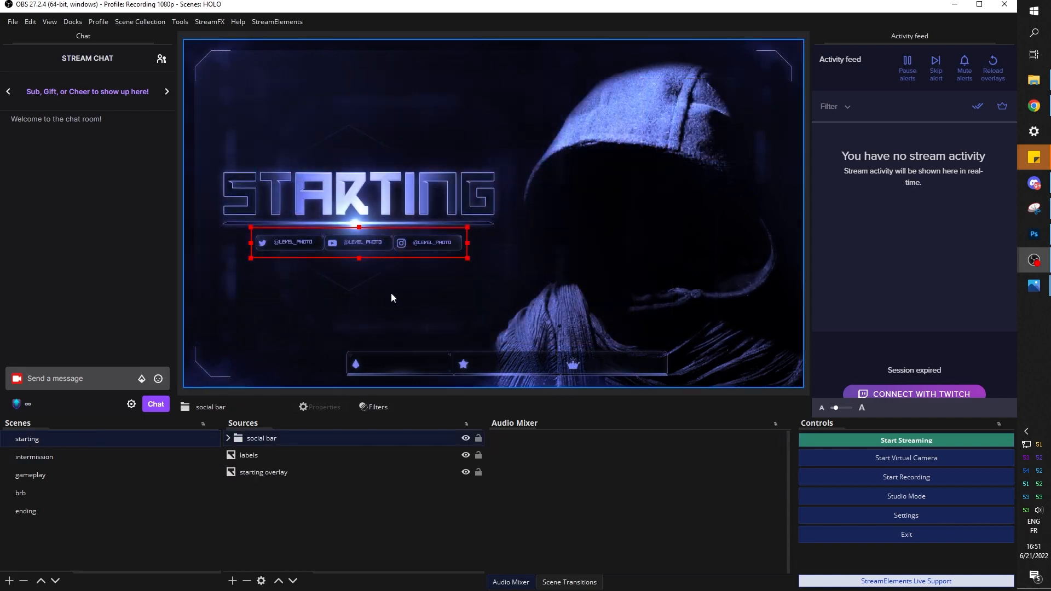
Select the labels bar in the starting scene's preview
left_click(427, 367)
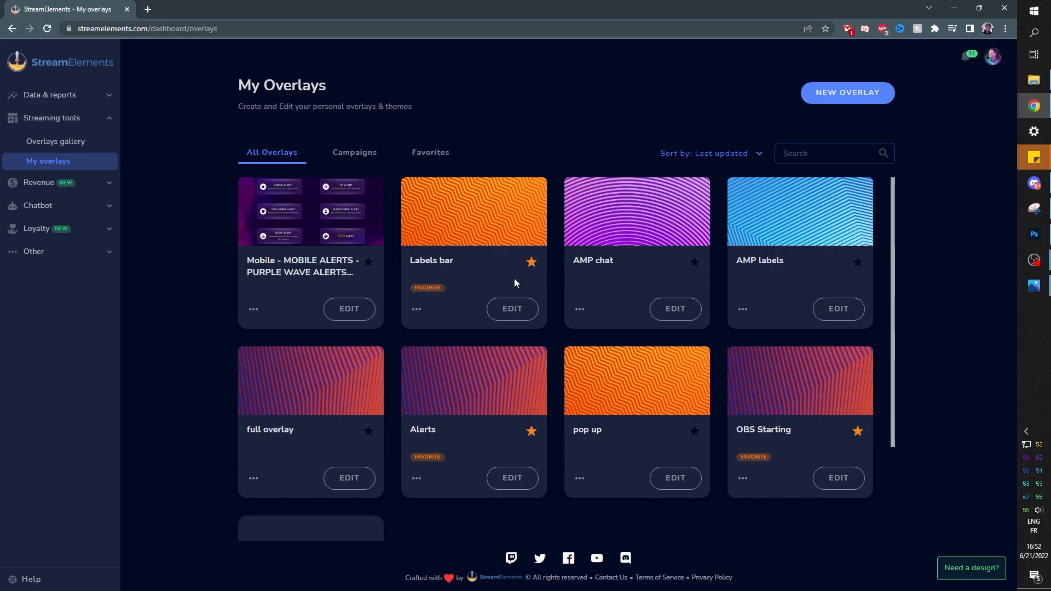
Create a new 1080p StreamElements overlay and add an image widget to it
left_click(846, 93)
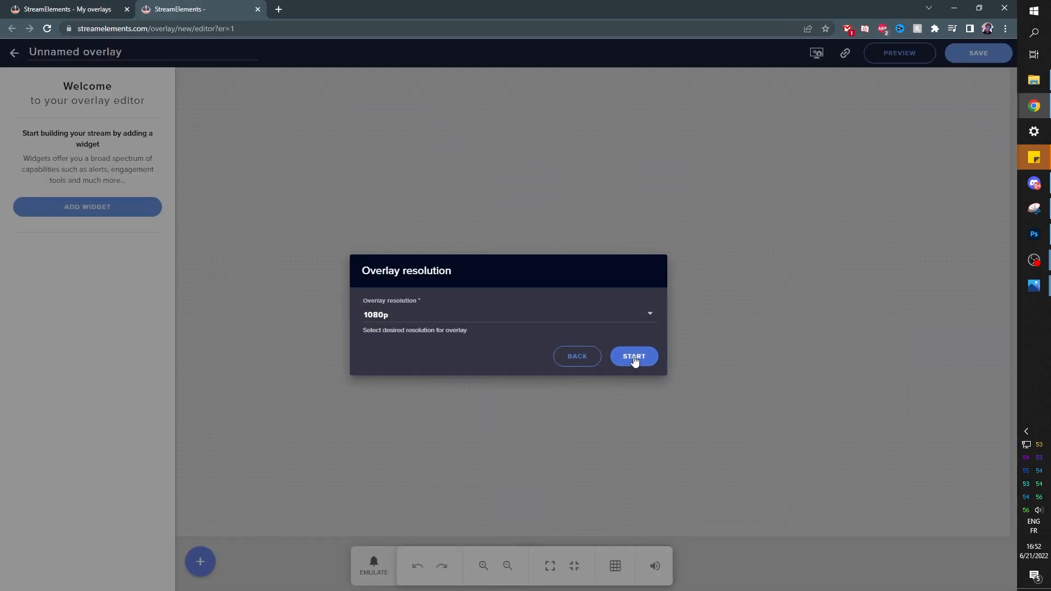
left_click(634, 358)
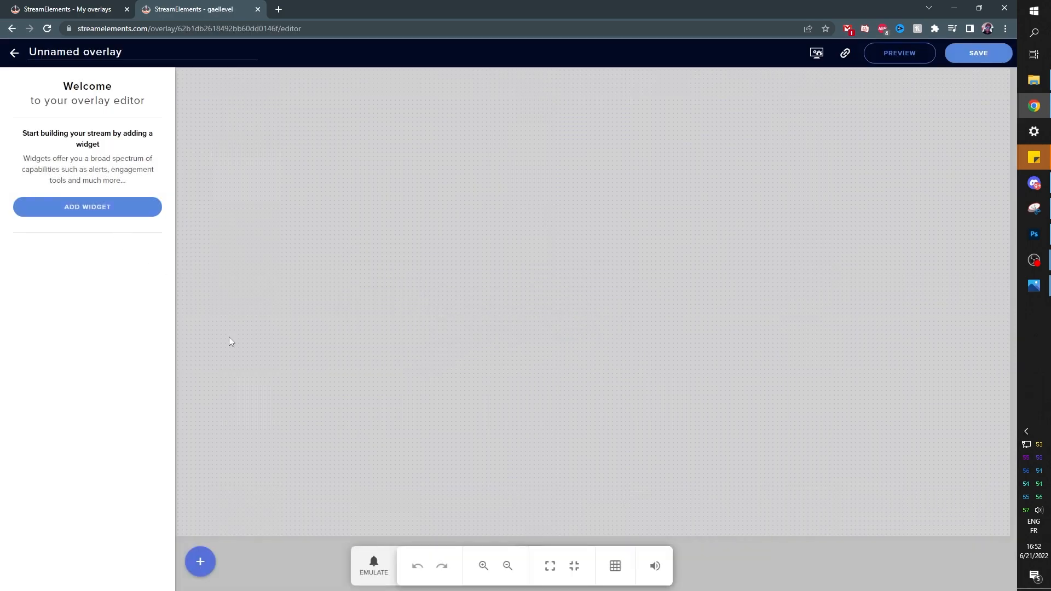
left_click(199, 568)
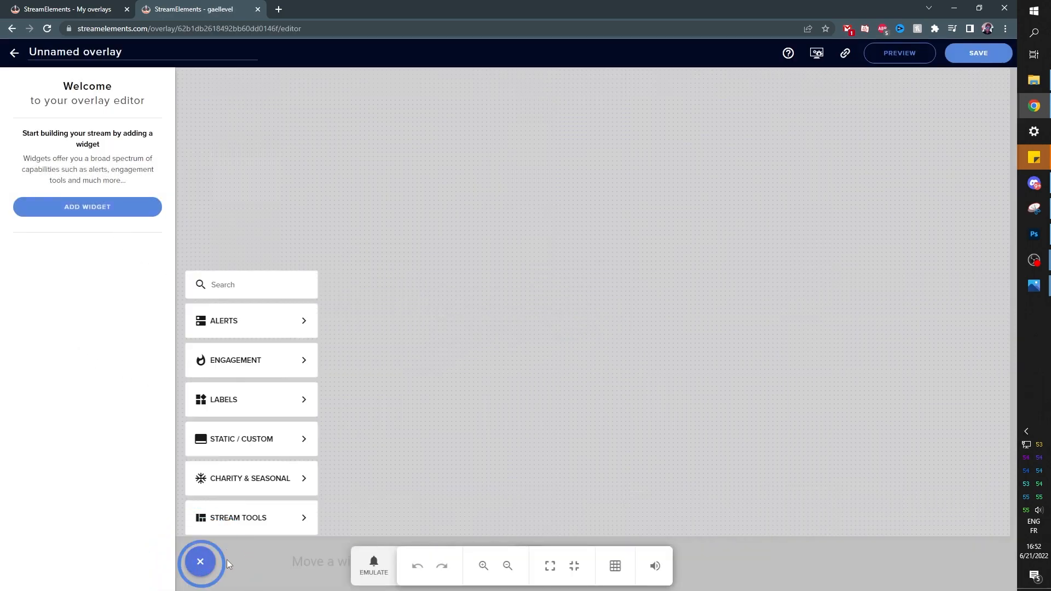
mouse_move(277, 445)
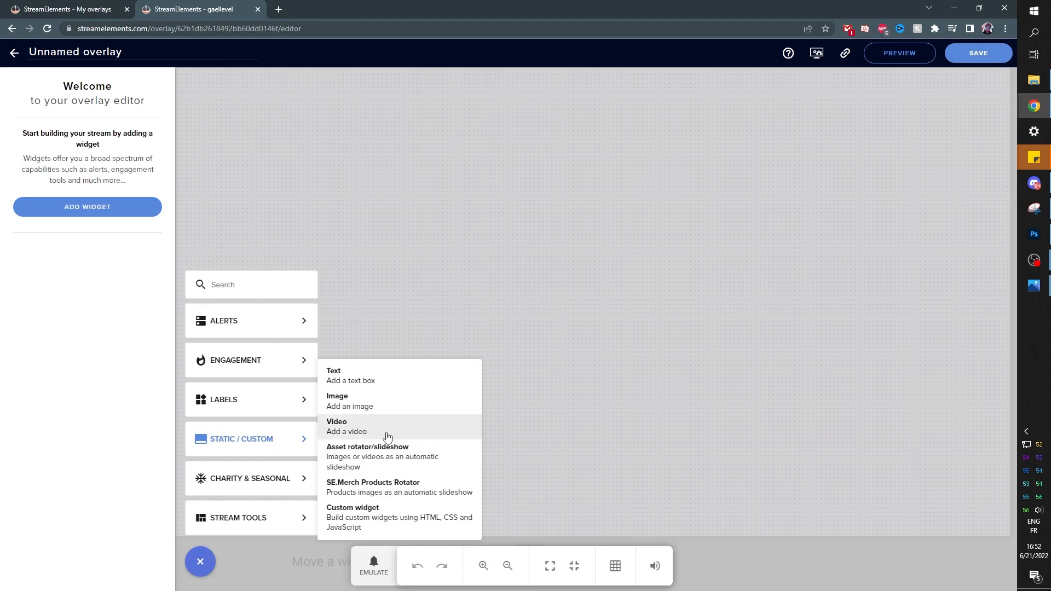
left_click(386, 403)
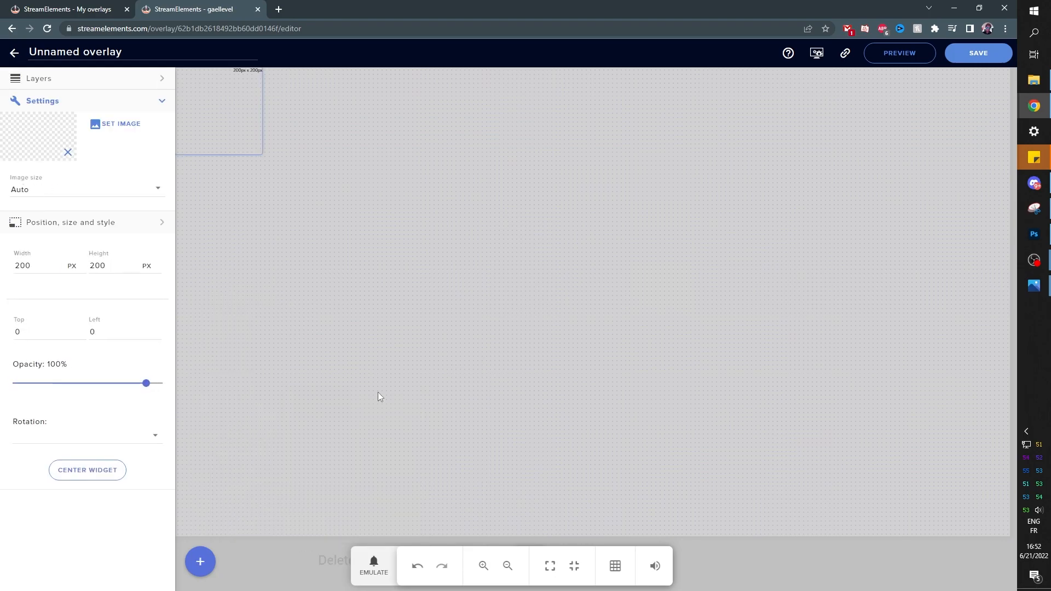
Upload Labels-Affiliate.png into the image widget and enlarge it across the canvas
left_click(125, 127)
left_click(801, 126)
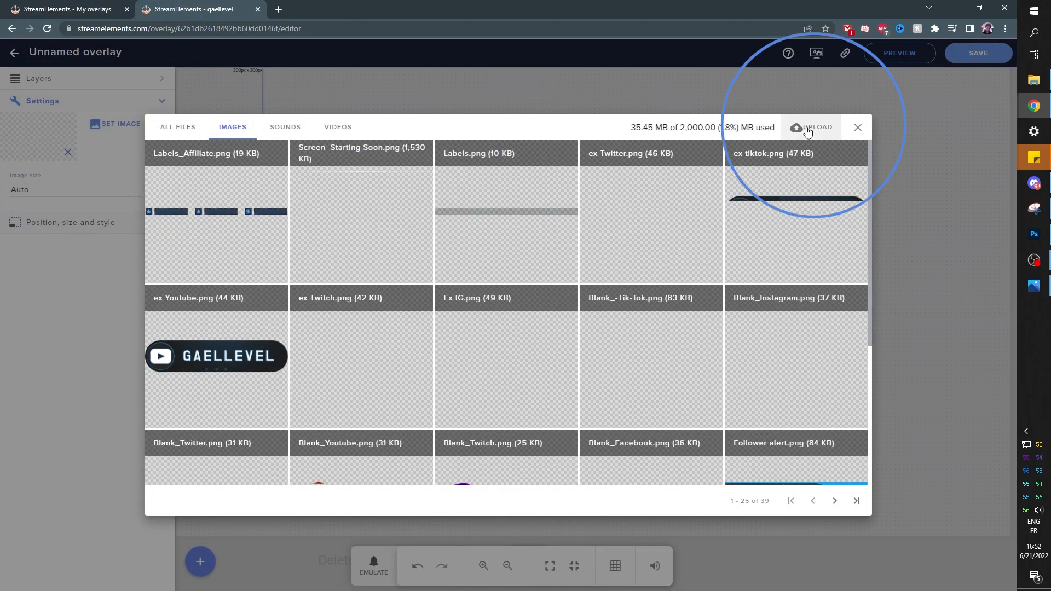
left_click(513, 305)
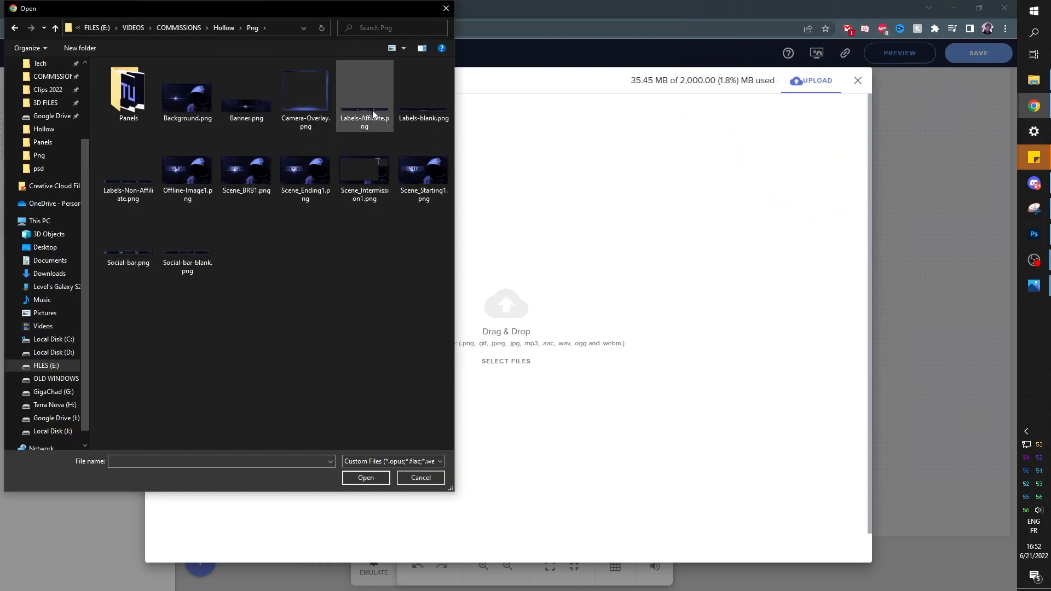
double_click(373, 114)
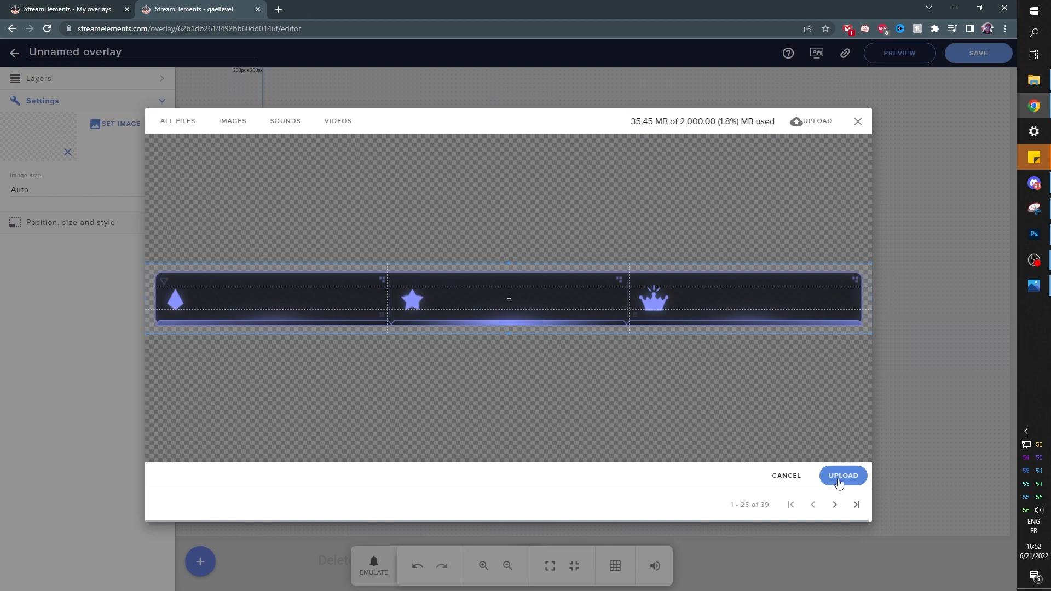
left_click(842, 476)
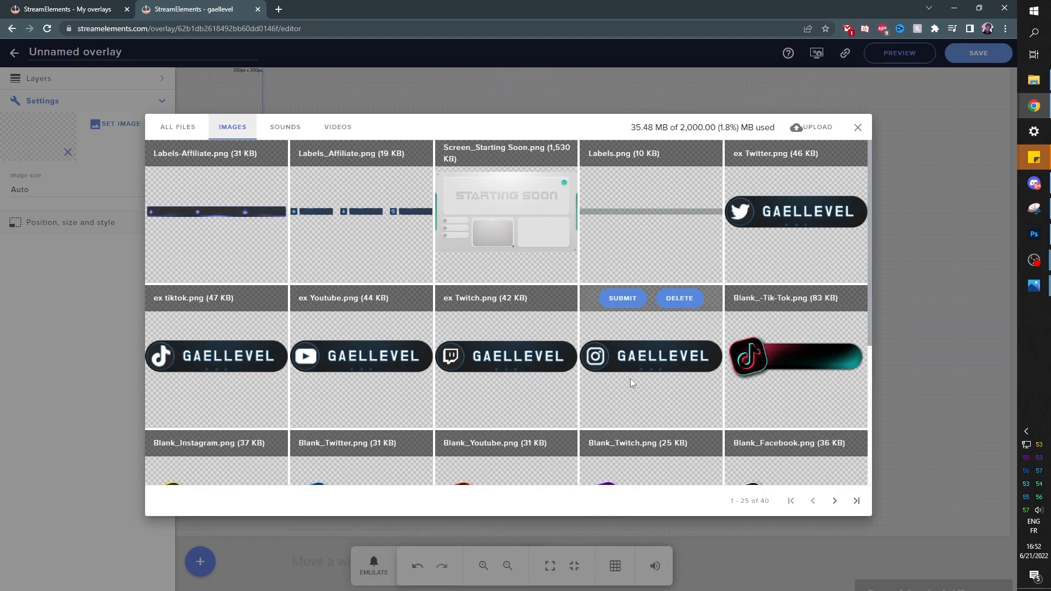
mouse_move(182, 206)
left_click(186, 153)
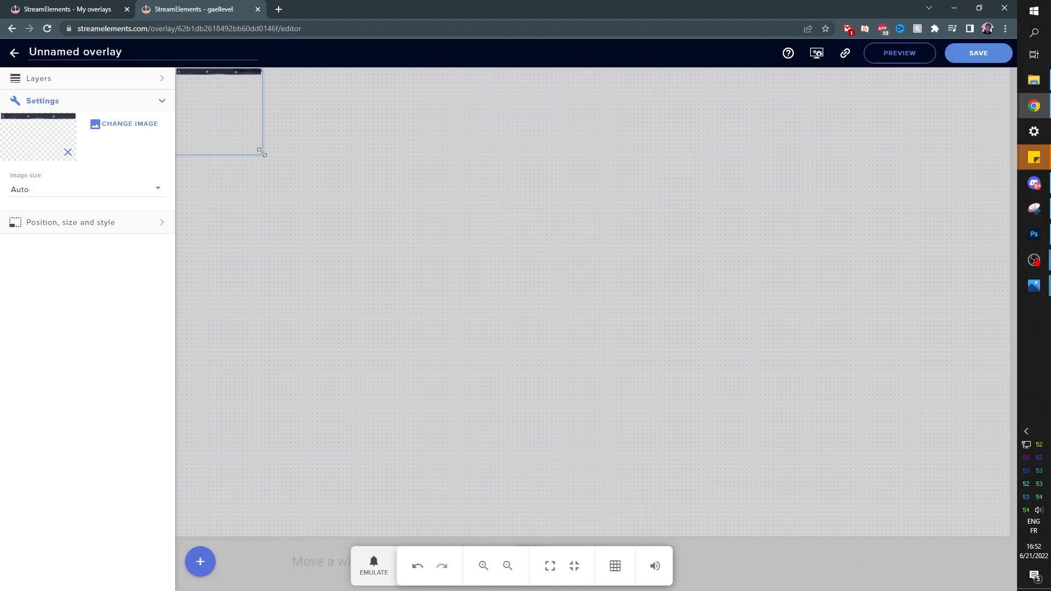
left_click_drag(261, 152, 645, 340)
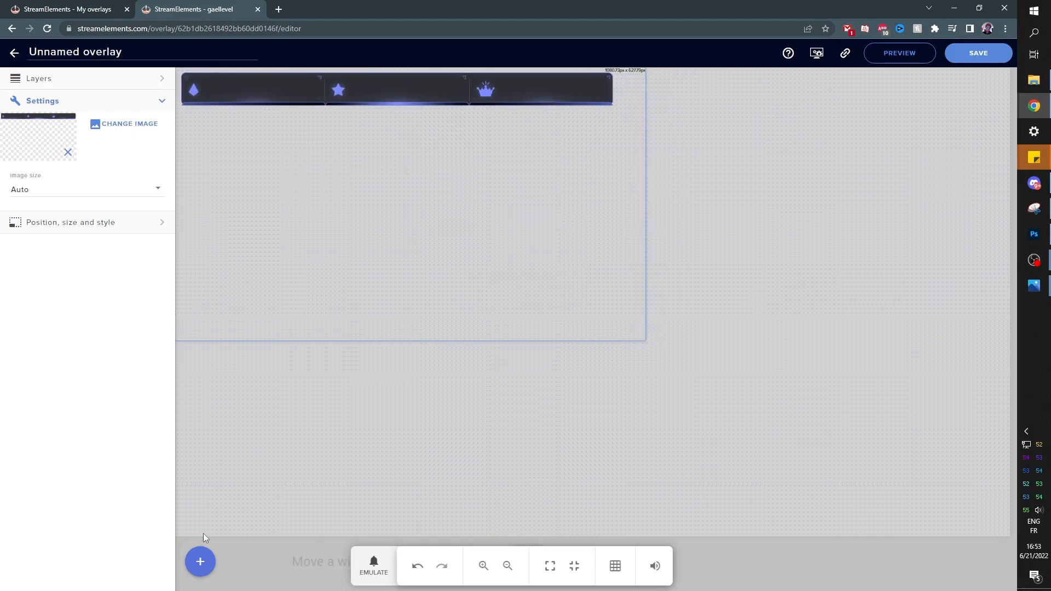
Add a scrolling Latest cheer label on the bar's first section with width 81
left_click(199, 570)
mouse_move(266, 405)
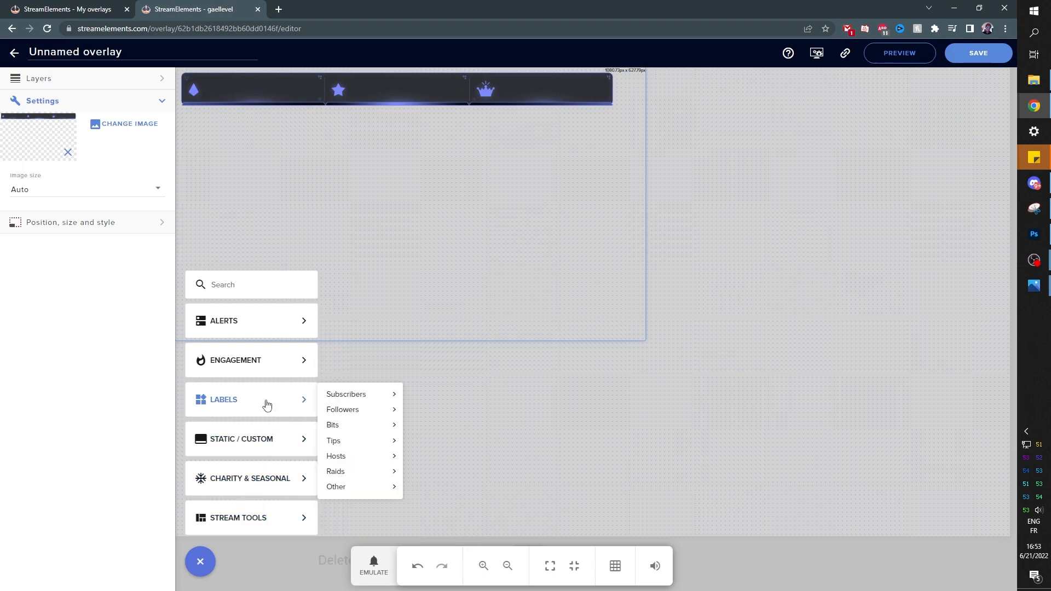
mouse_move(375, 429)
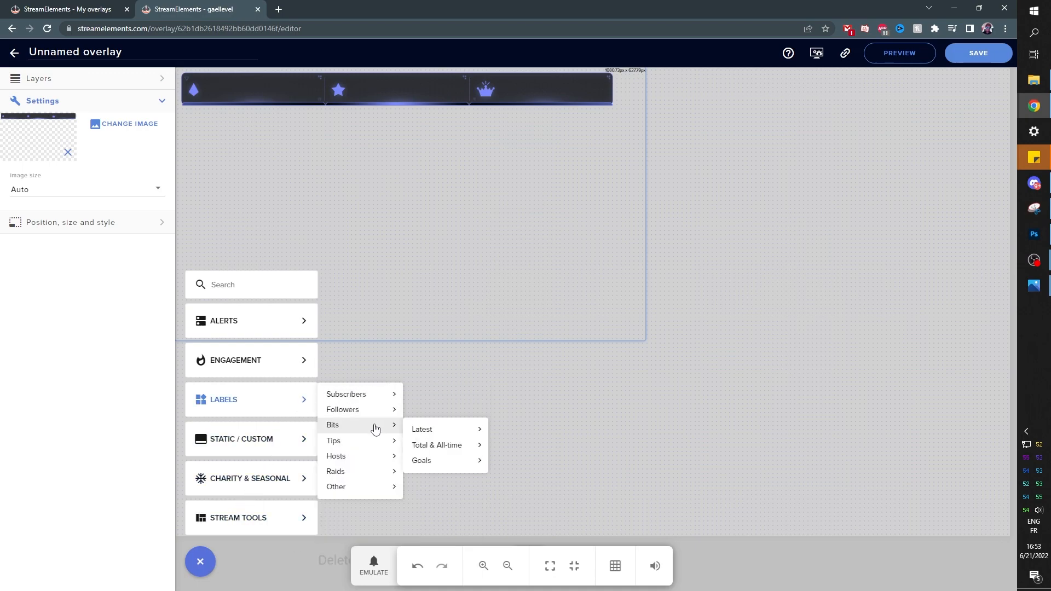
mouse_move(447, 435)
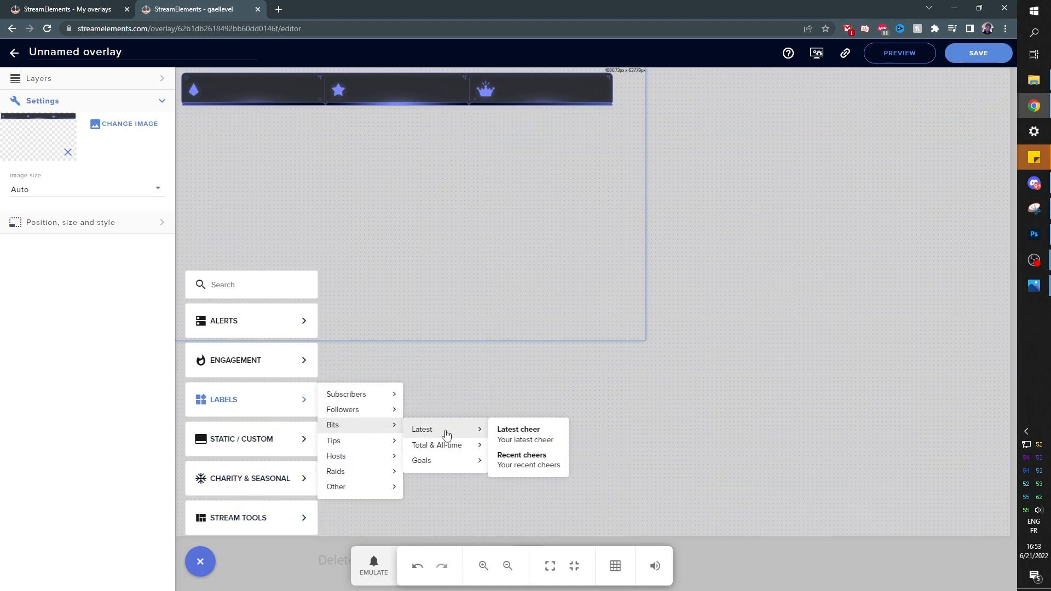
left_click(521, 434)
left_click_drag(259, 74, 259, 88)
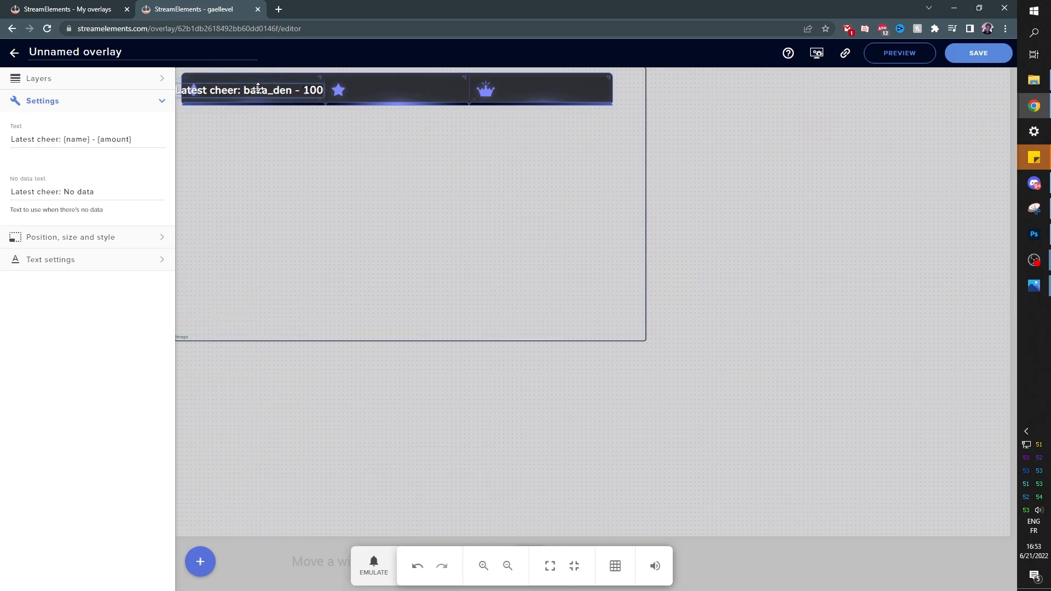
left_click(153, 258)
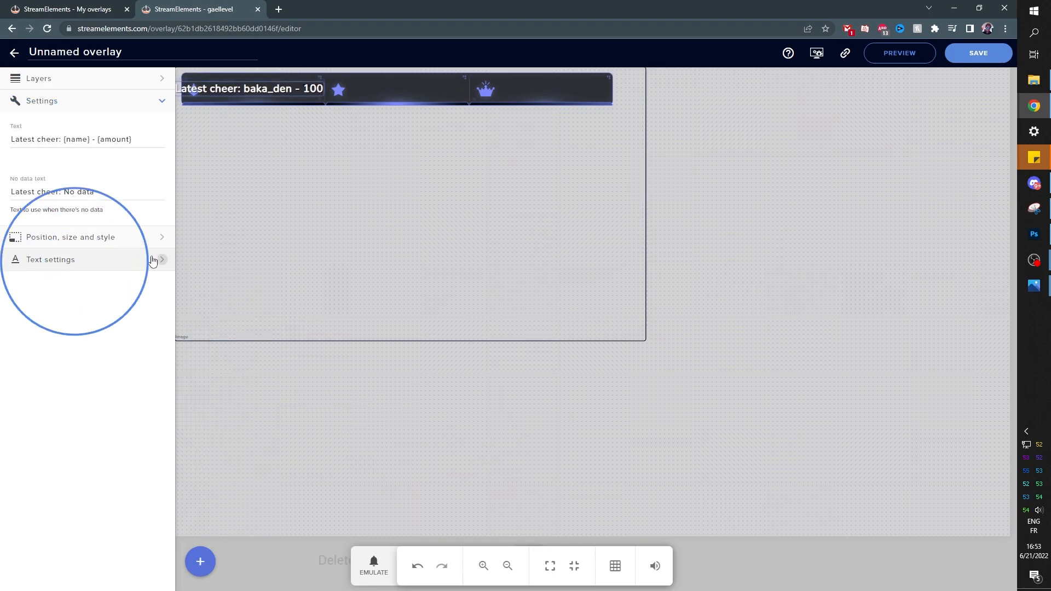
scroll(128, 462, "down", 4)
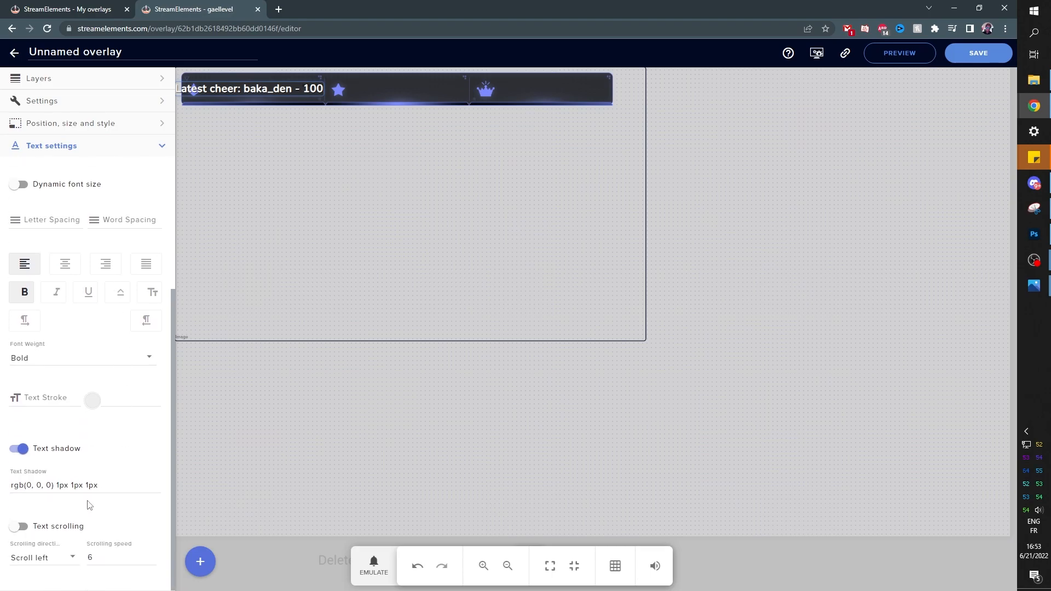
left_click(19, 526)
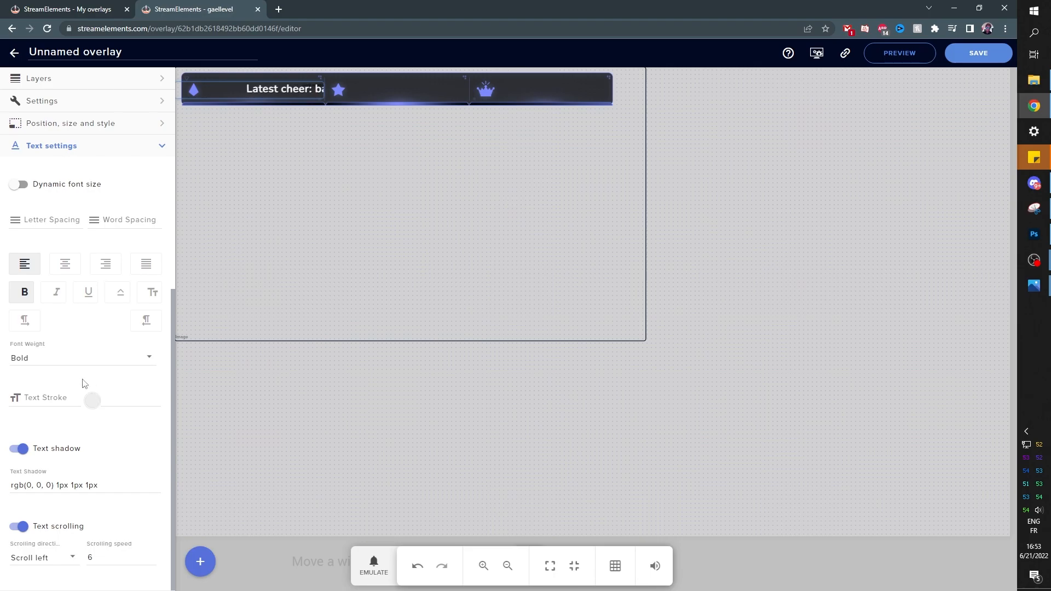
scroll(104, 124, "up", 4)
left_click(104, 125)
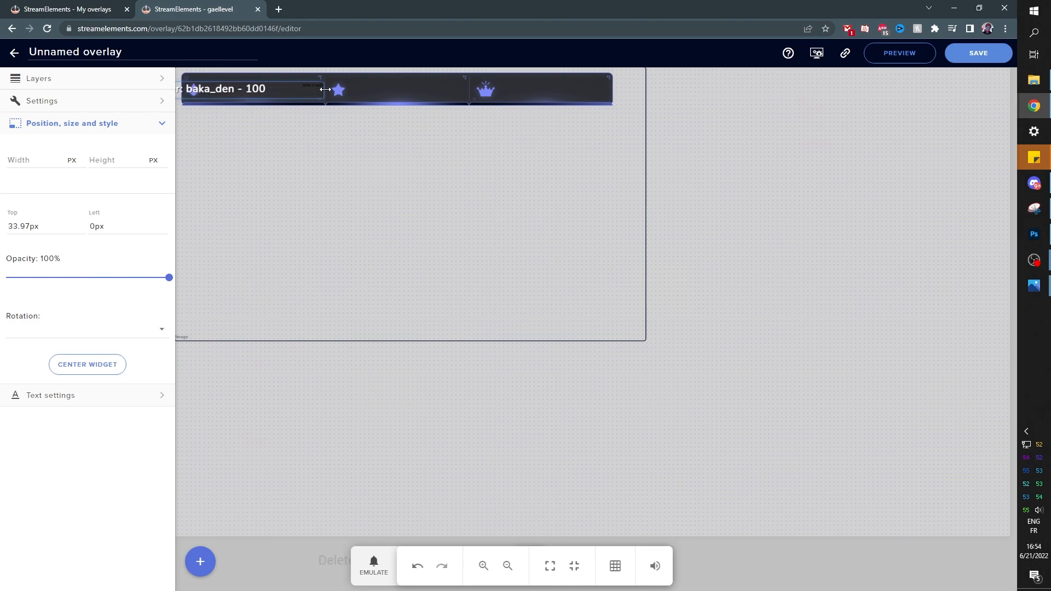
left_click(25, 163)
type("81")
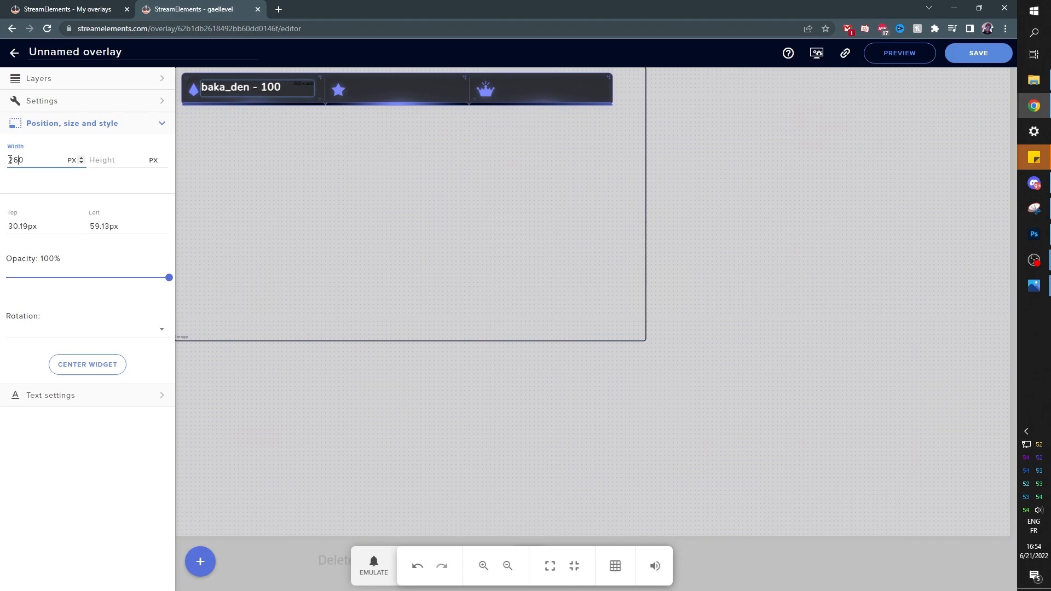
Add a scrolling latest-subscriber label in the bar's middle section
left_click(245, 215)
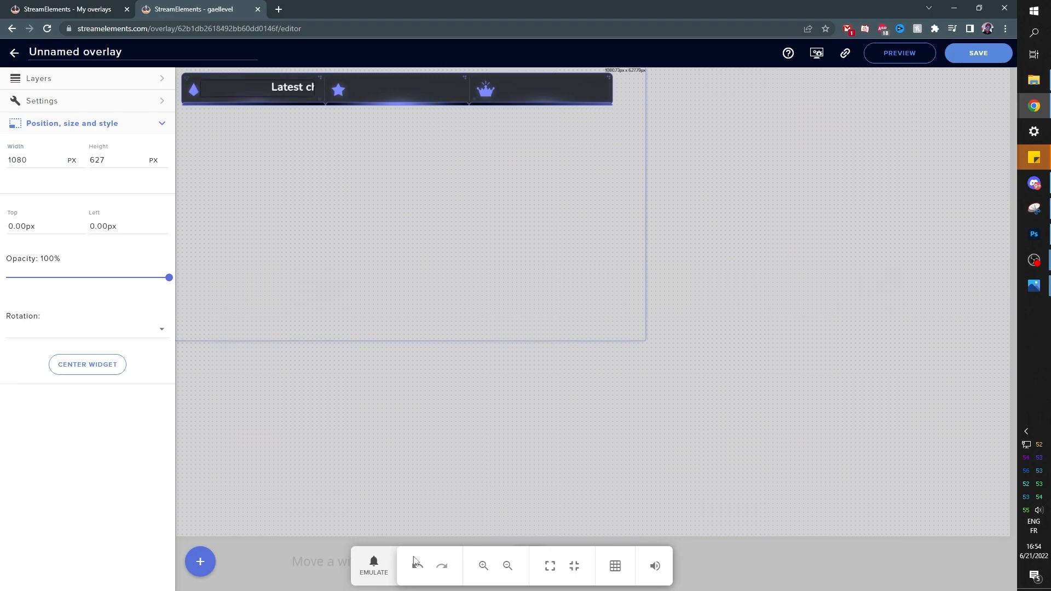
left_click(200, 562)
mouse_move(365, 412)
mouse_move(419, 398)
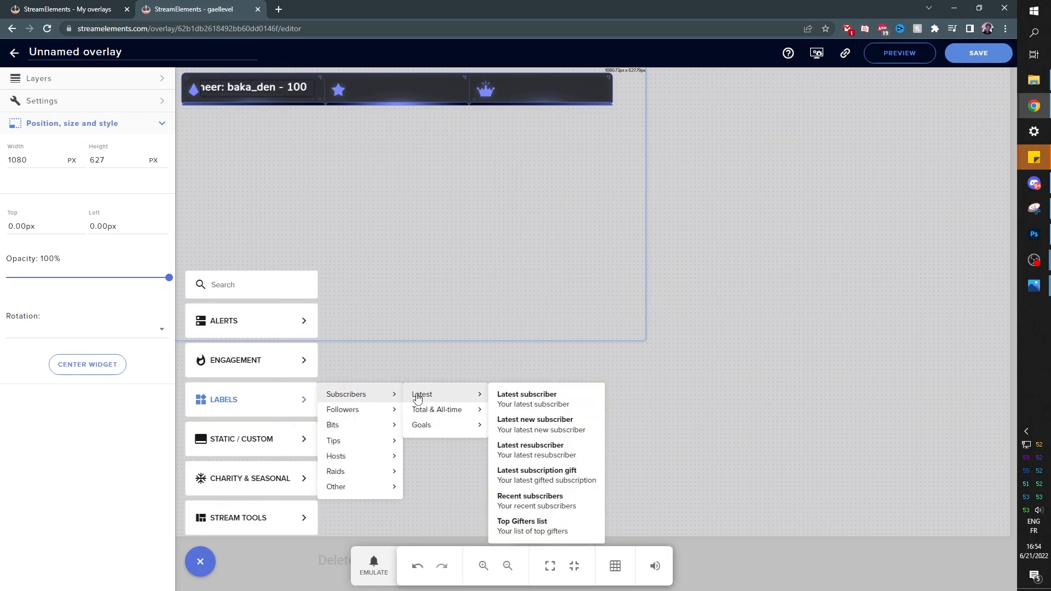
left_click(522, 396)
left_click_drag(181, 79, 335, 106)
left_click(78, 208)
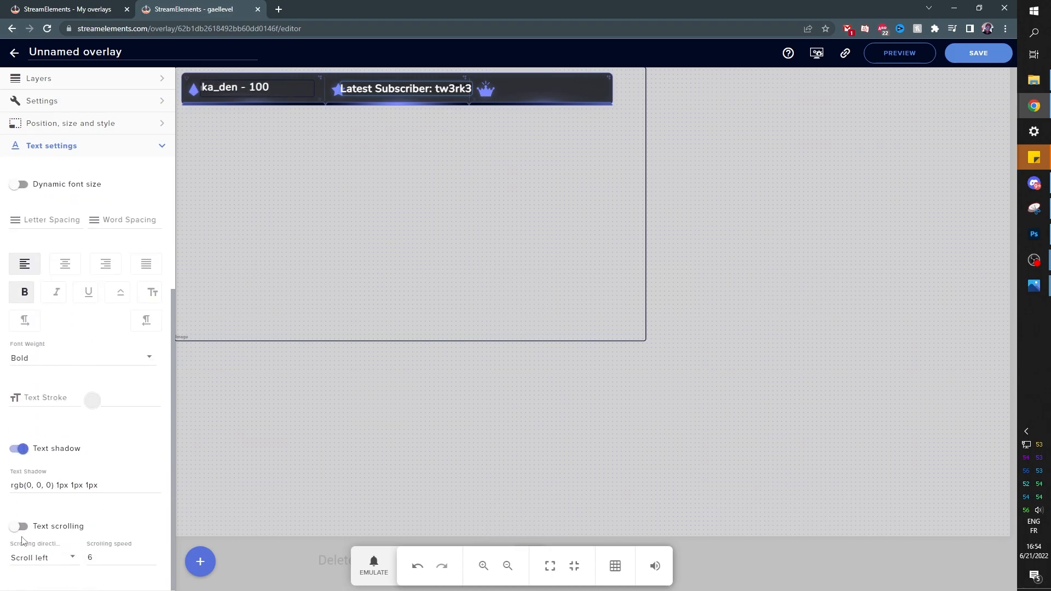
left_click(13, 527)
scroll(48, 317, "up", 3)
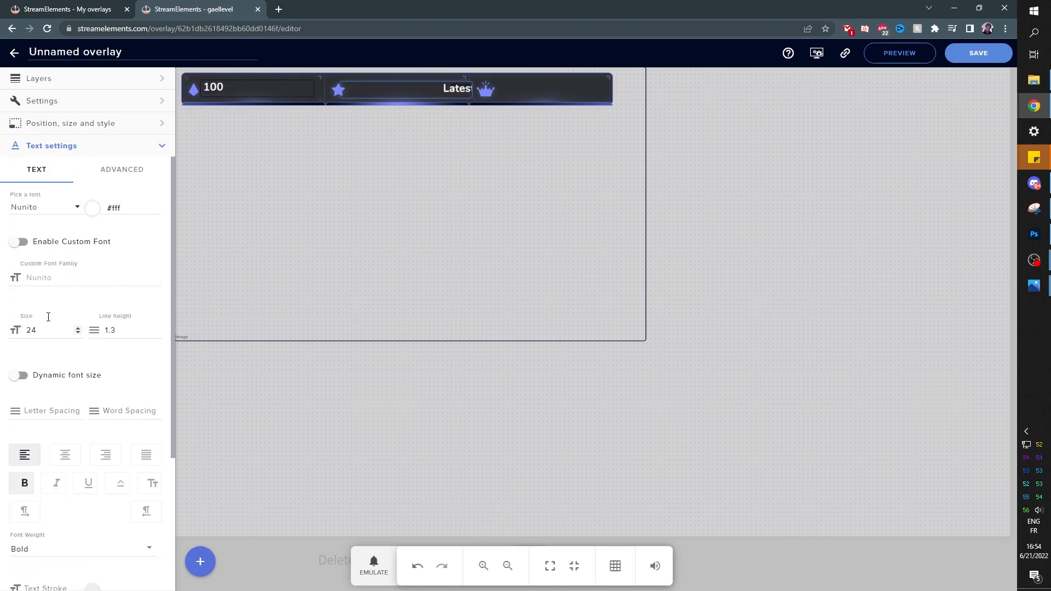
left_click(68, 129)
left_click(33, 160)
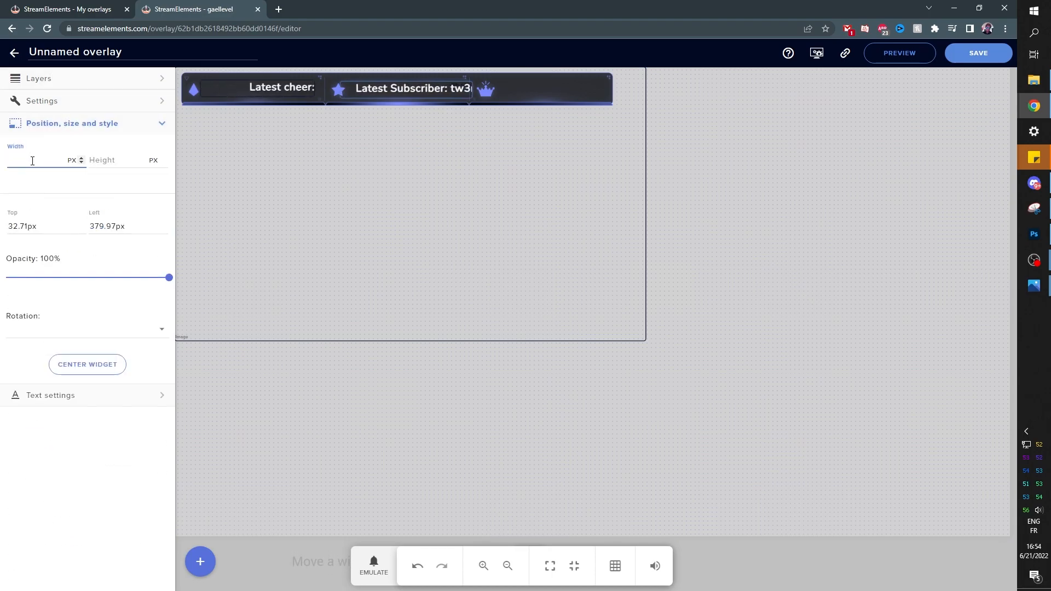
left_click_drag(377, 94, 396, 89)
Save the overlay as 'labels bar HOLO', copy its URL, and return to OBS Studio
left_click(197, 570)
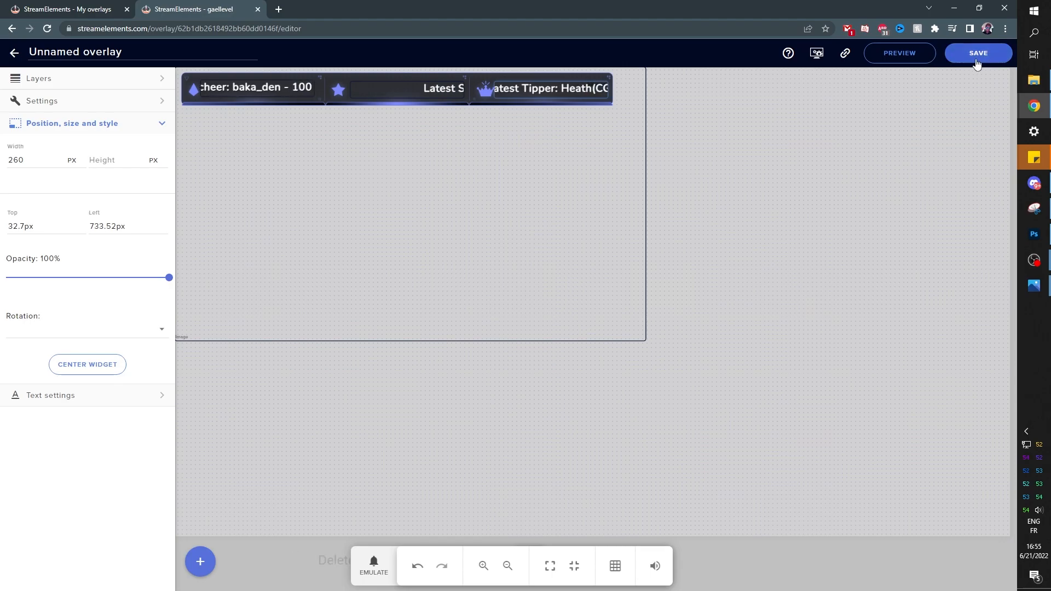
left_click(977, 60)
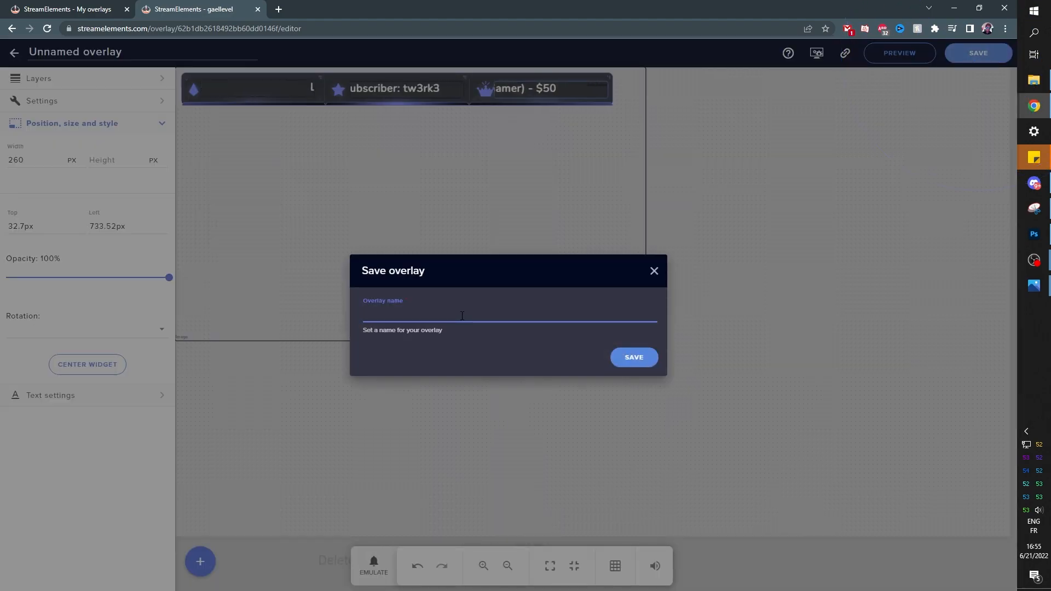
type("labels bar HOLO")
left_click(634, 356)
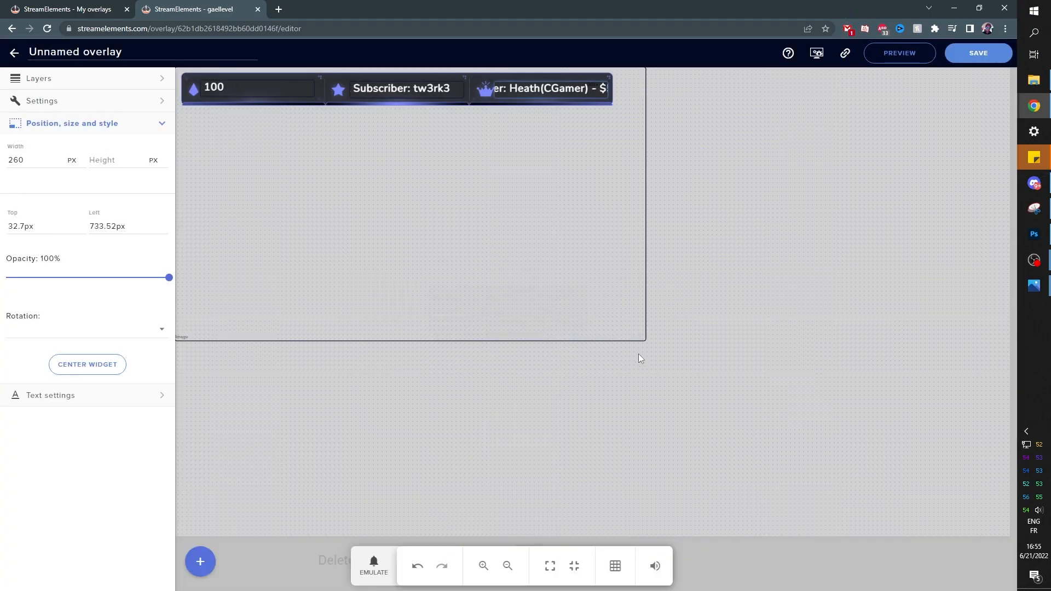
left_click(845, 55)
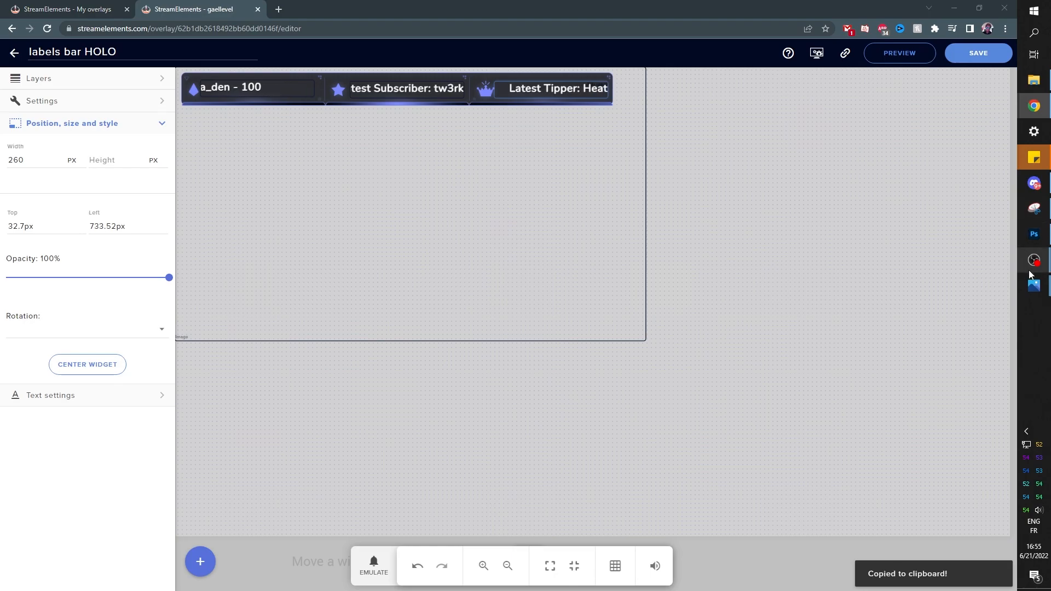
mouse_move(1026, 263)
left_click(958, 307)
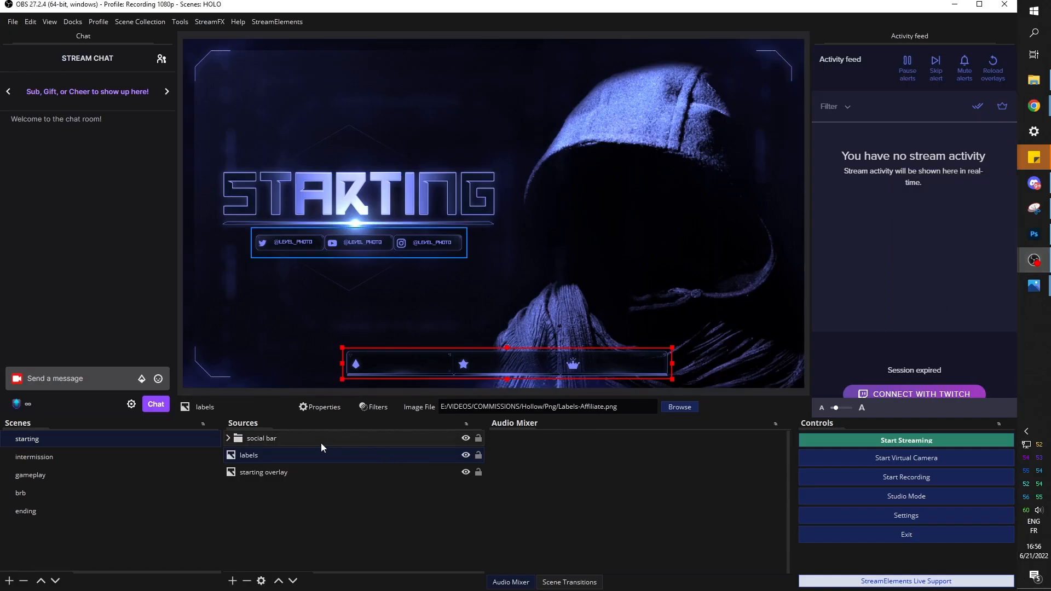
Remove the old labels image source from the starting scene
left_click(466, 457)
left_click(466, 457)
left_click(466, 457)
right_click(308, 457)
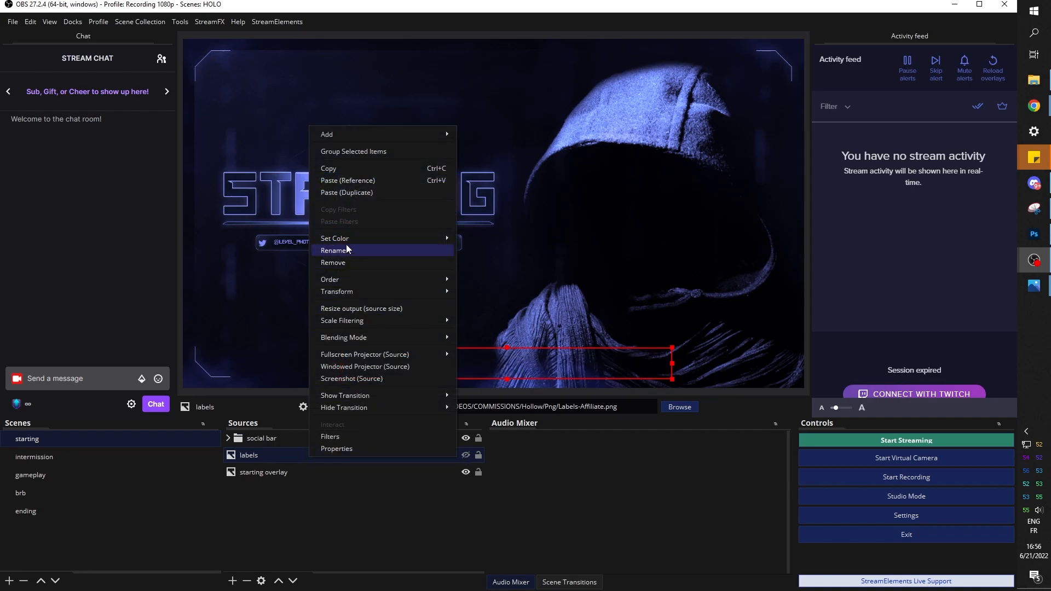
left_click(326, 261)
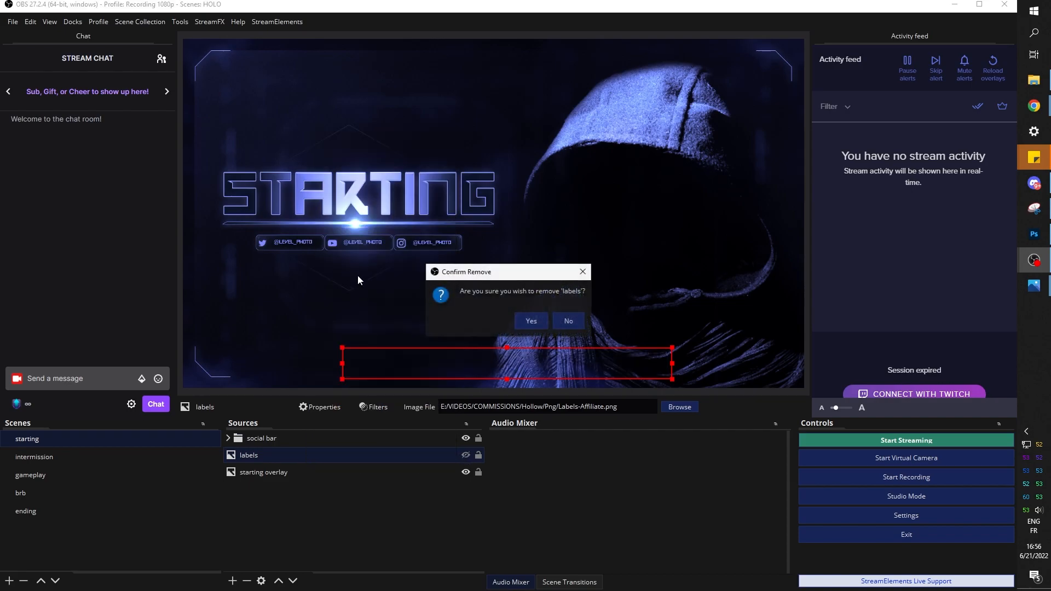
left_click(521, 320)
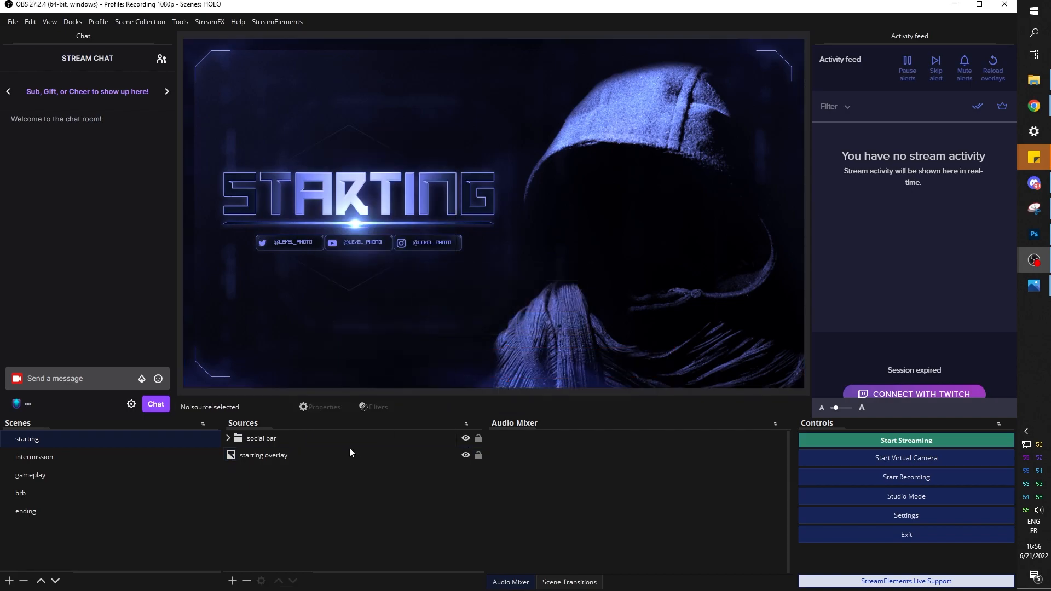
Add a browser source named 'labels' using the pasted StreamElements overlay URL
left_click(233, 581)
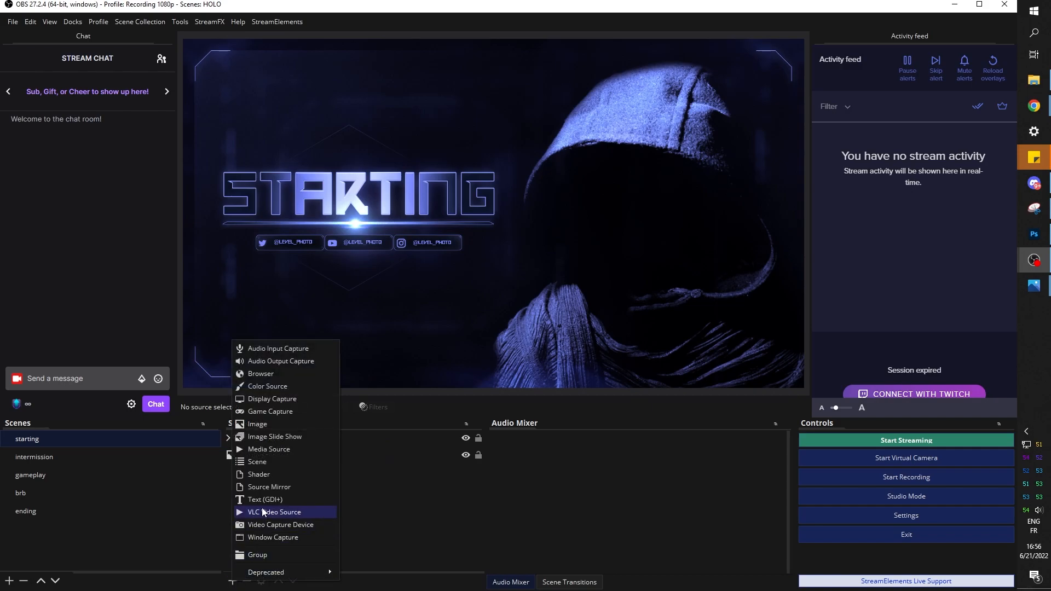
left_click(260, 374)
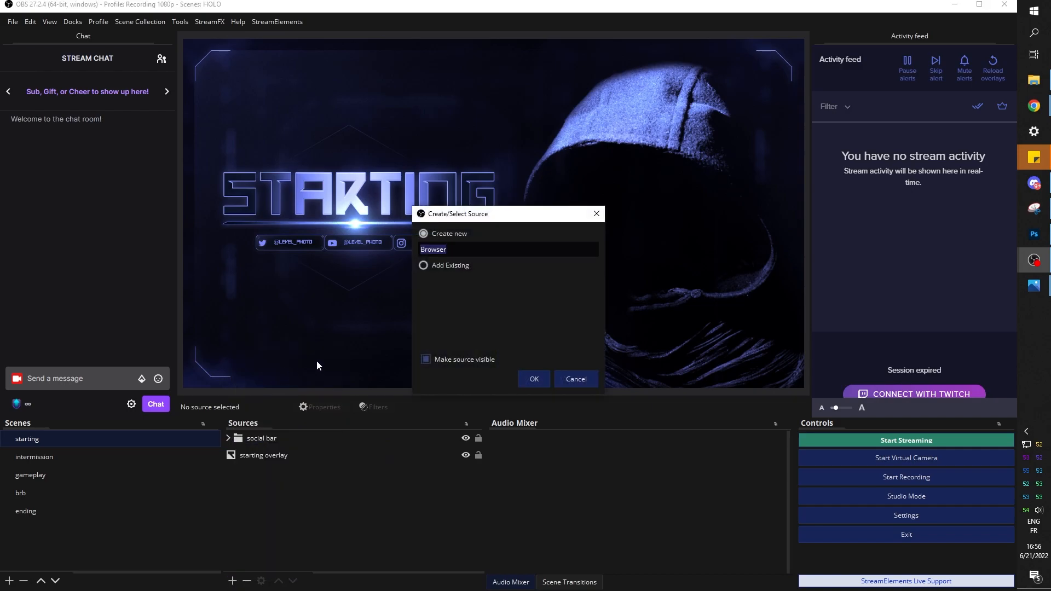
type("labels")
key("Return")
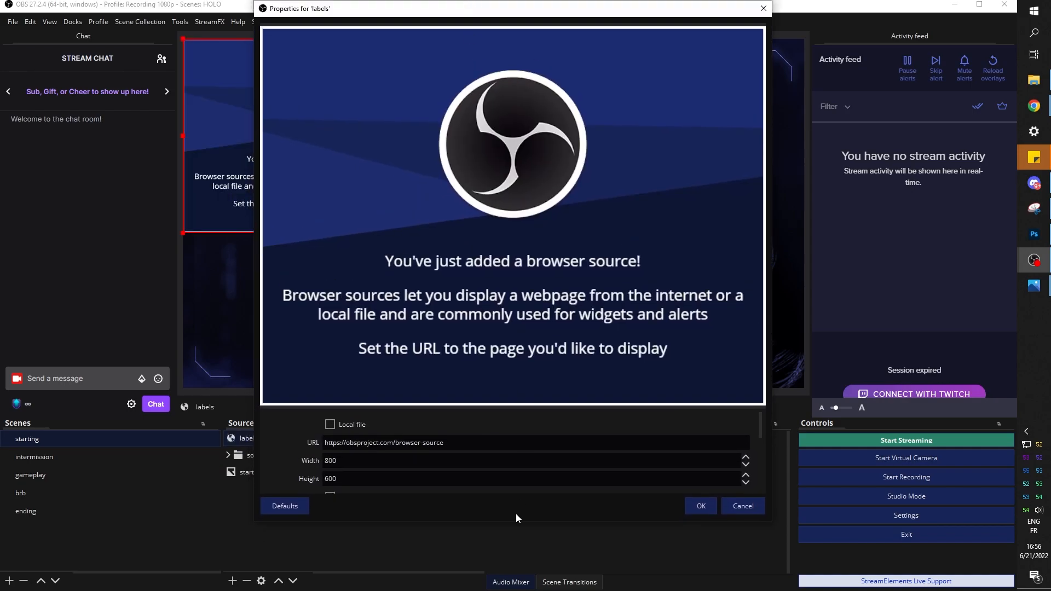
left_click_drag(475, 450, 294, 446)
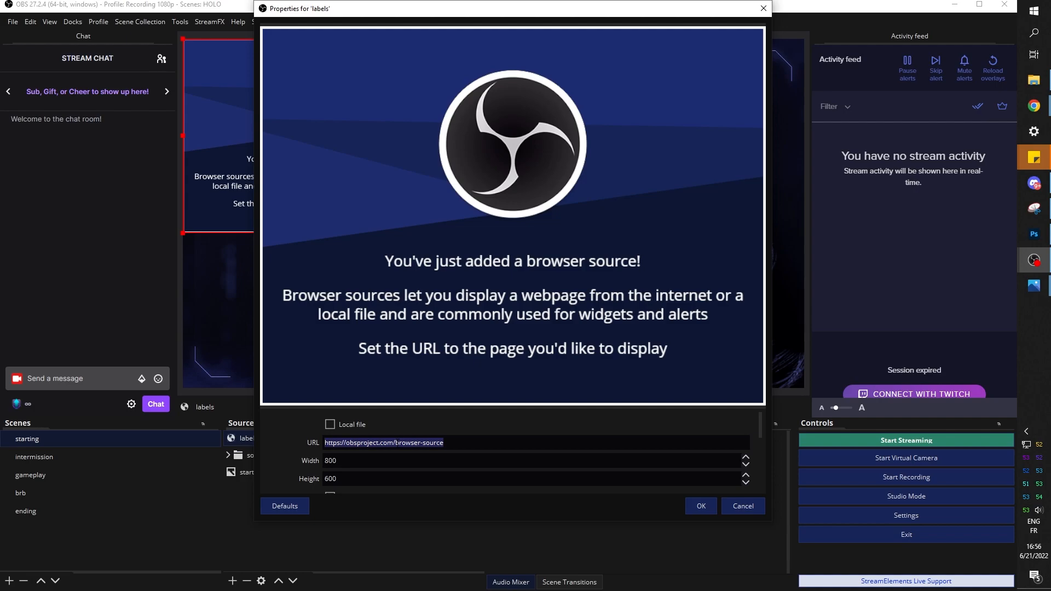
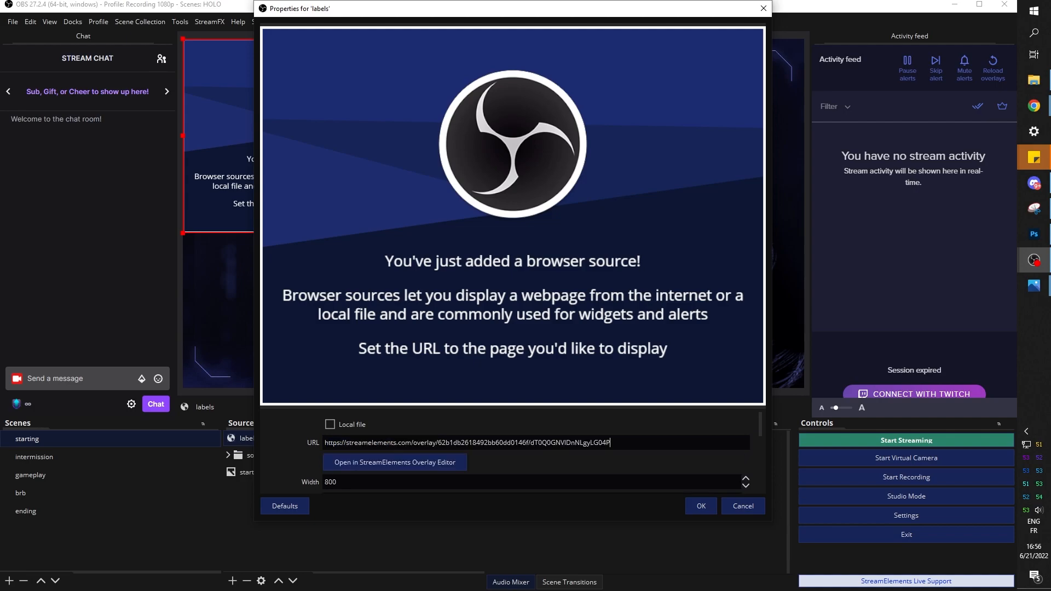
left_click(702, 506)
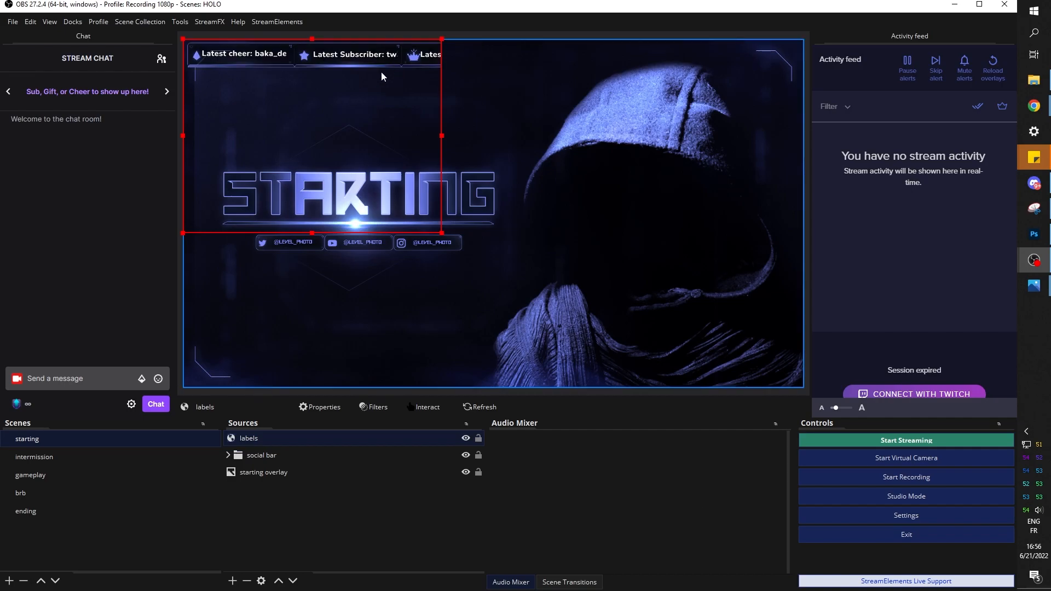
Crop the labels source to just the bar, place it along the bottom edge, and copy it
double_click(251, 438)
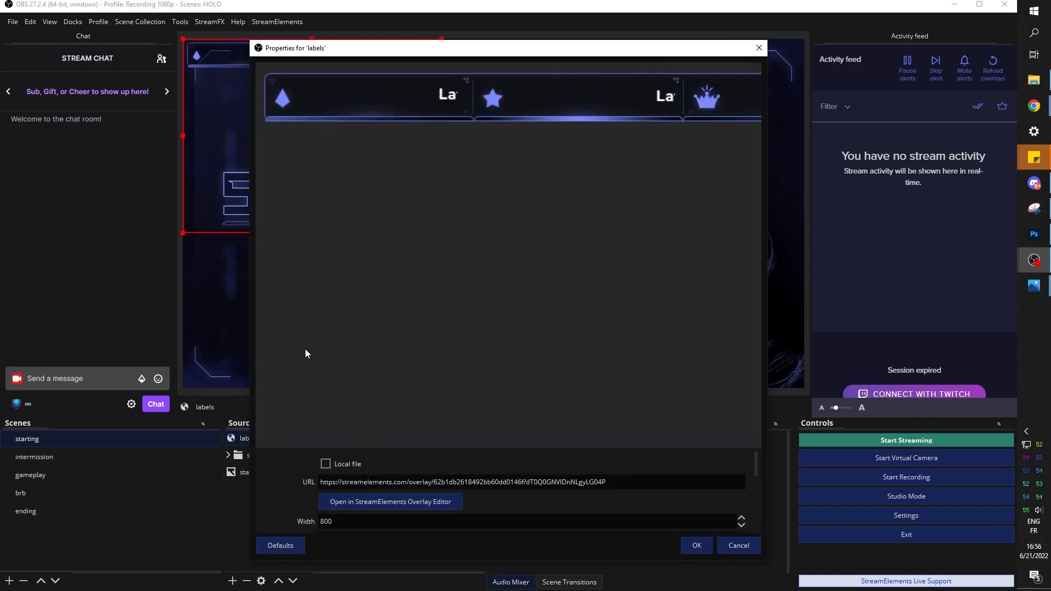
left_click_drag(301, 448, 359, 241)
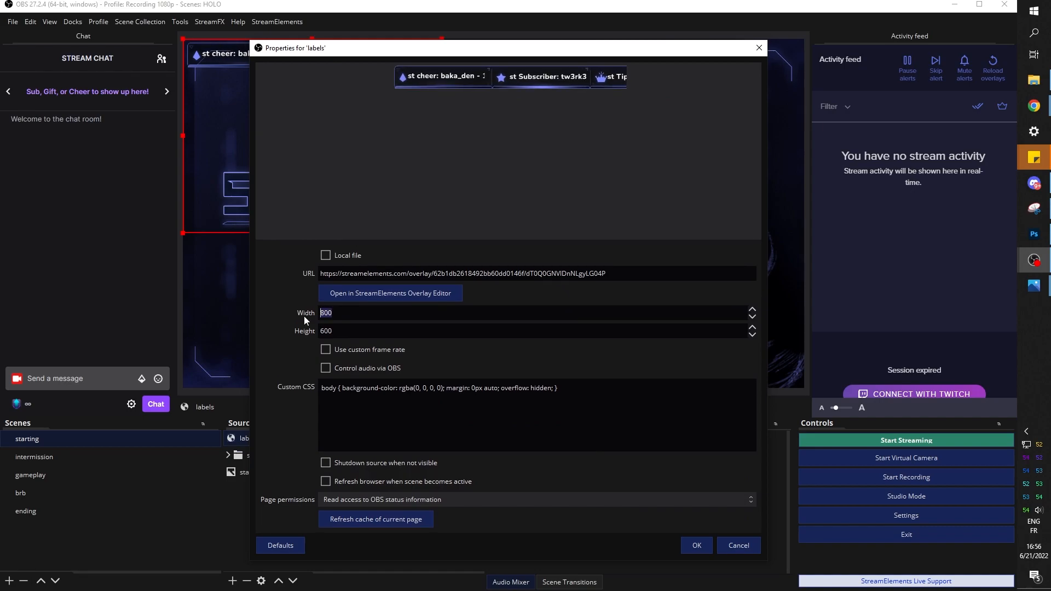
left_click(696, 545)
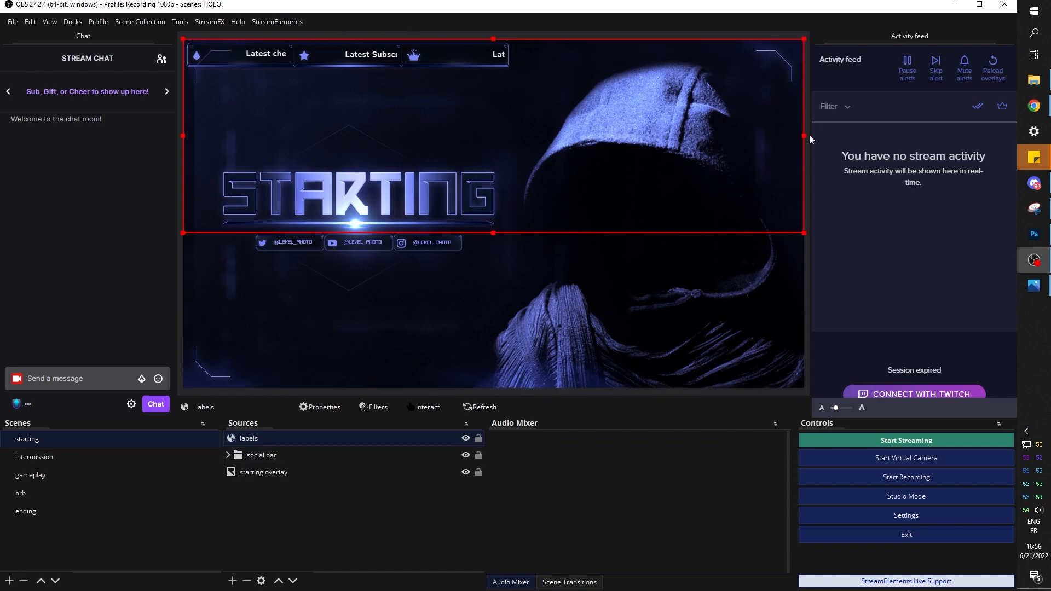
left_click_drag(804, 137, 504, 130)
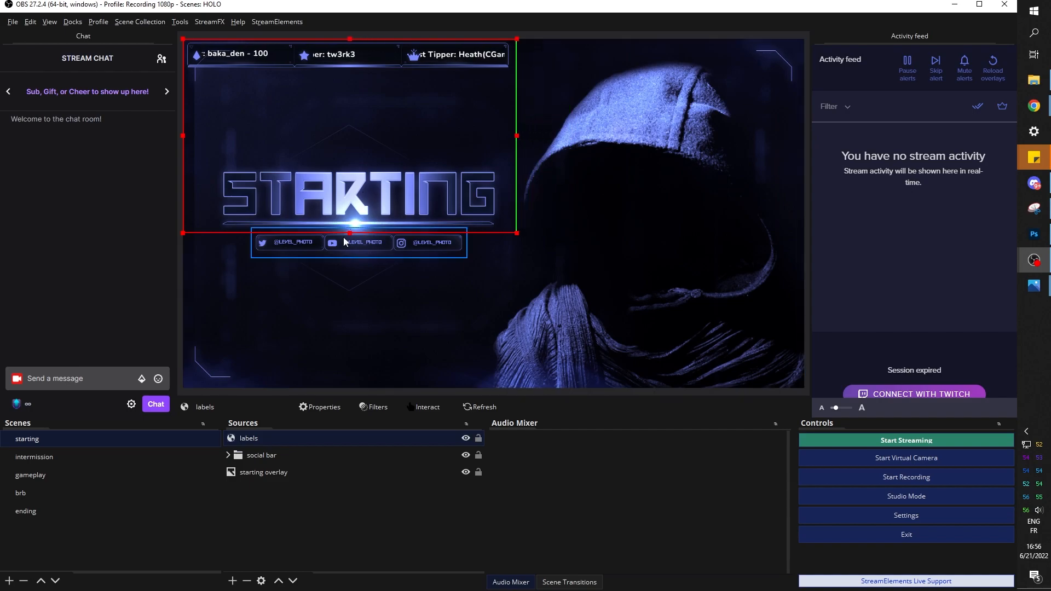
left_click_drag(349, 232, 506, 365)
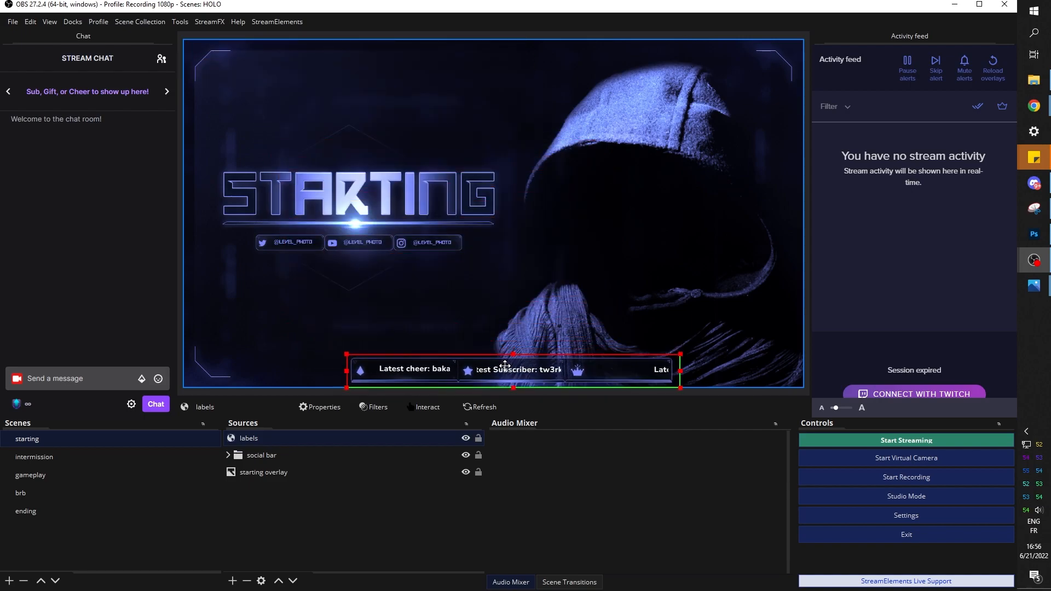
left_click_drag(506, 365, 505, 359)
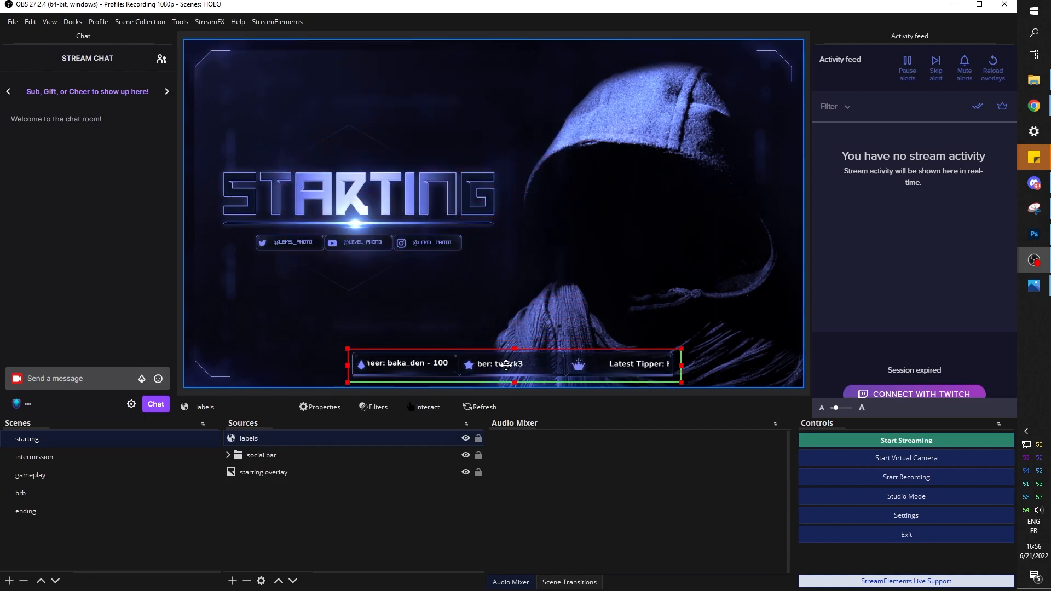
right_click(252, 439)
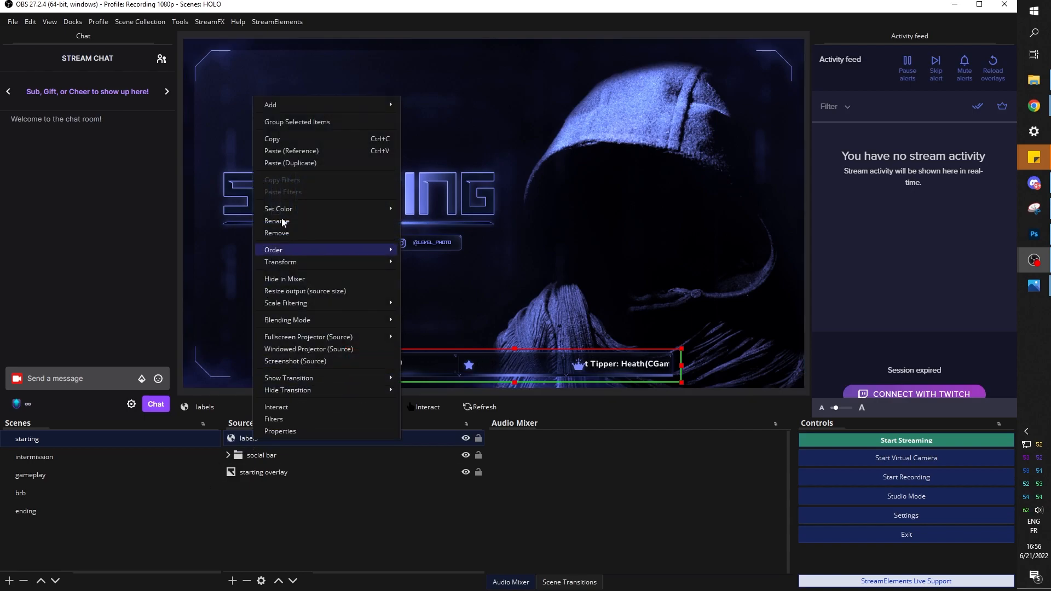
left_click(290, 138)
Paste a referenced copy of the labels bar into the intermission scene
left_click(42, 457)
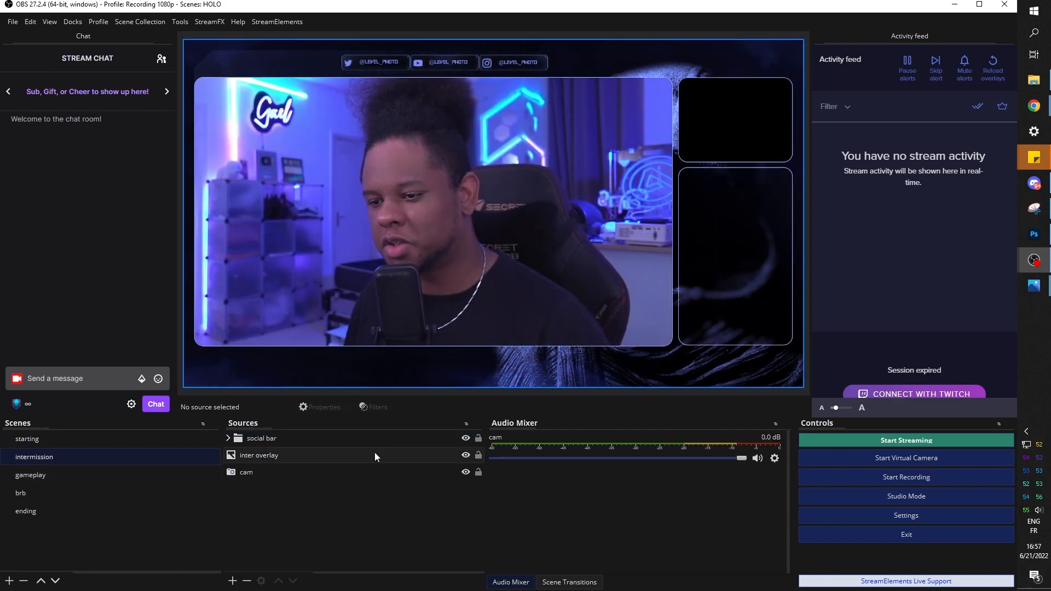
right_click(270, 496)
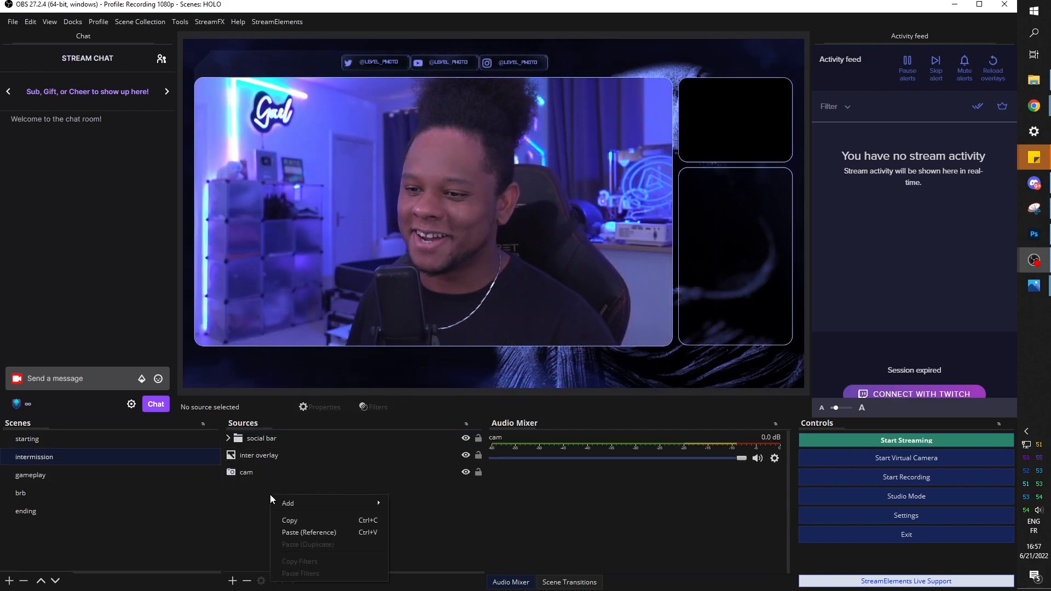
left_click(302, 533)
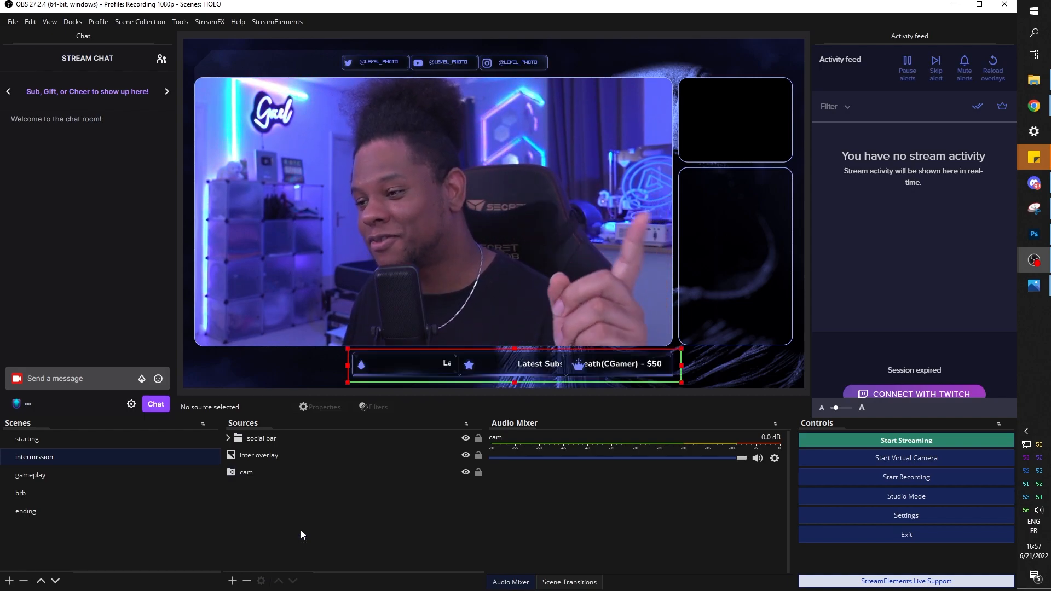
left_click(436, 375)
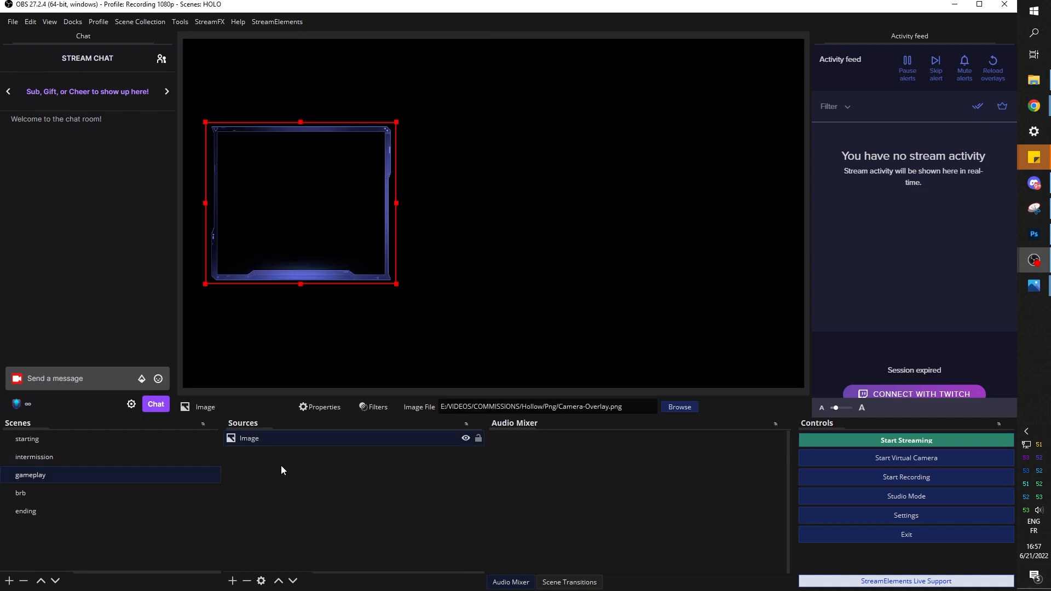
Paste the labels bar into gameplay and shrink it to a bottom-centre strip
right_click(281, 470)
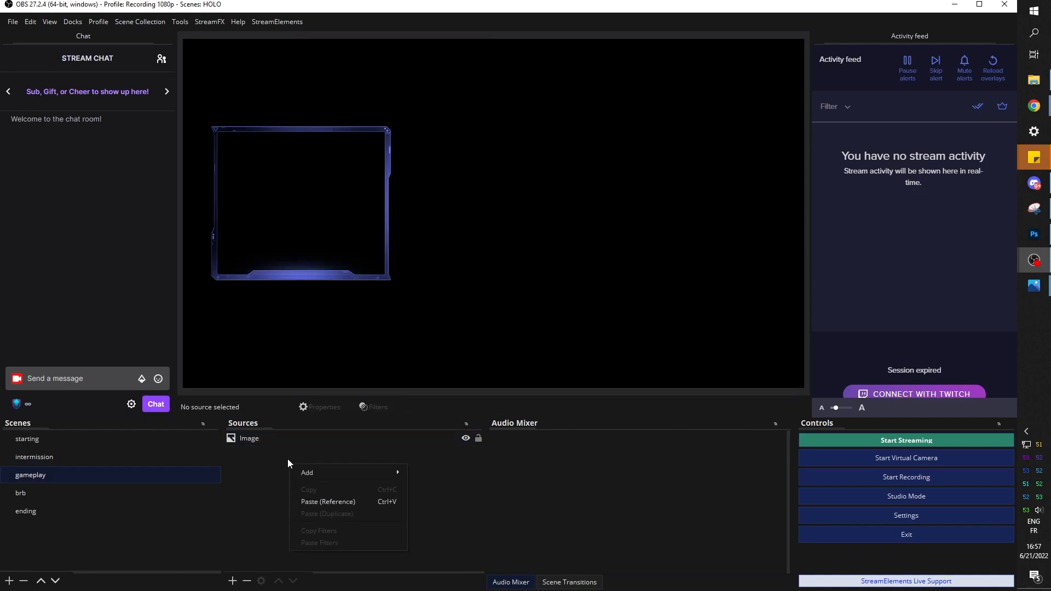
left_click(307, 500)
left_click_drag(346, 345, 436, 365)
left_click_drag(539, 372, 465, 368)
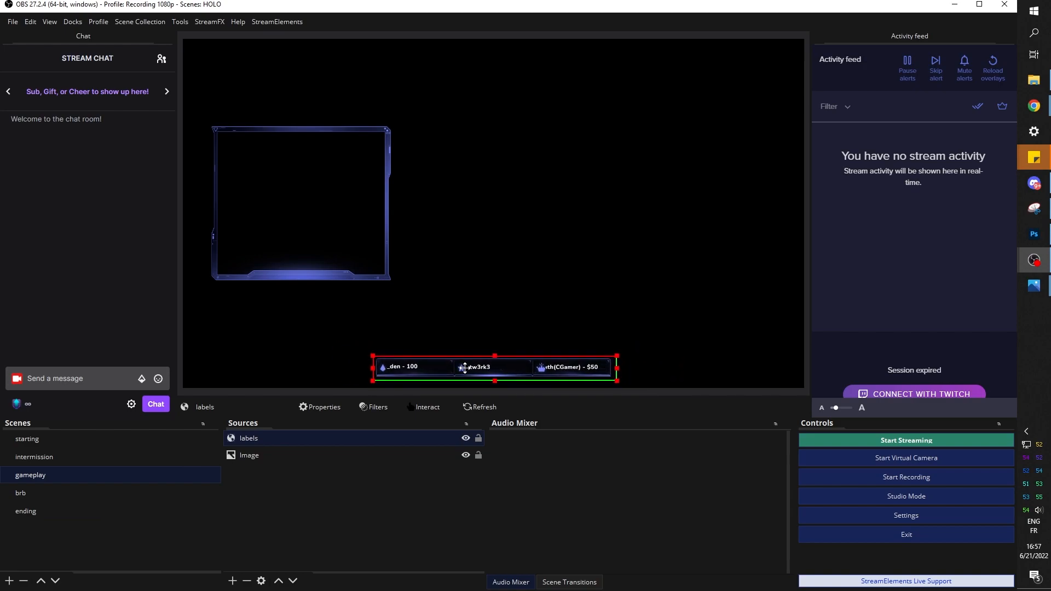
Paste the labels bar as a reference into the brb and ending scenes, then return to gameplay
left_click(83, 493)
left_click(275, 490)
left_click(73, 513)
right_click(254, 541)
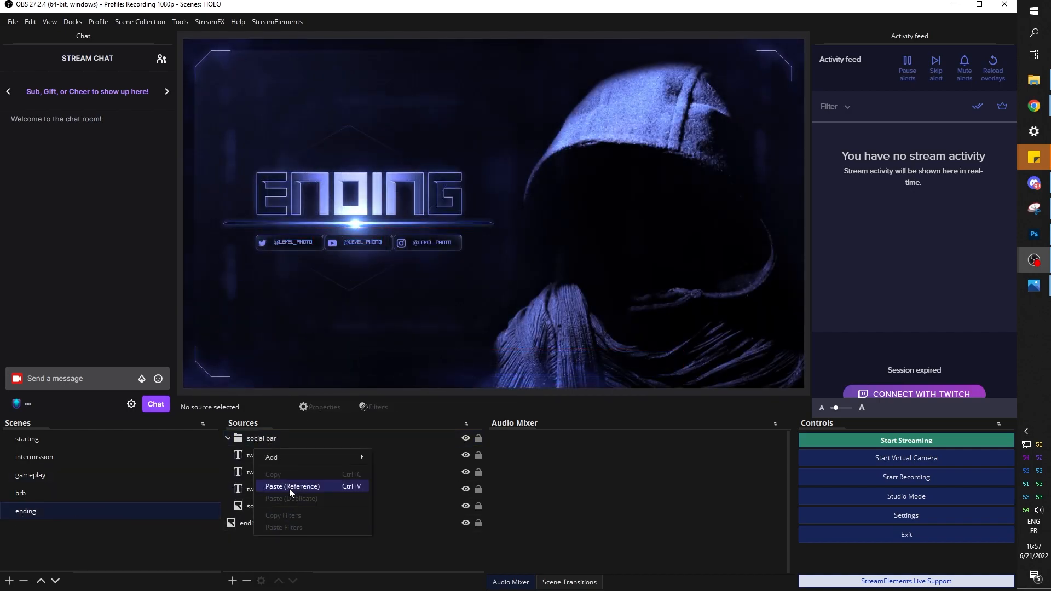
left_click(288, 485)
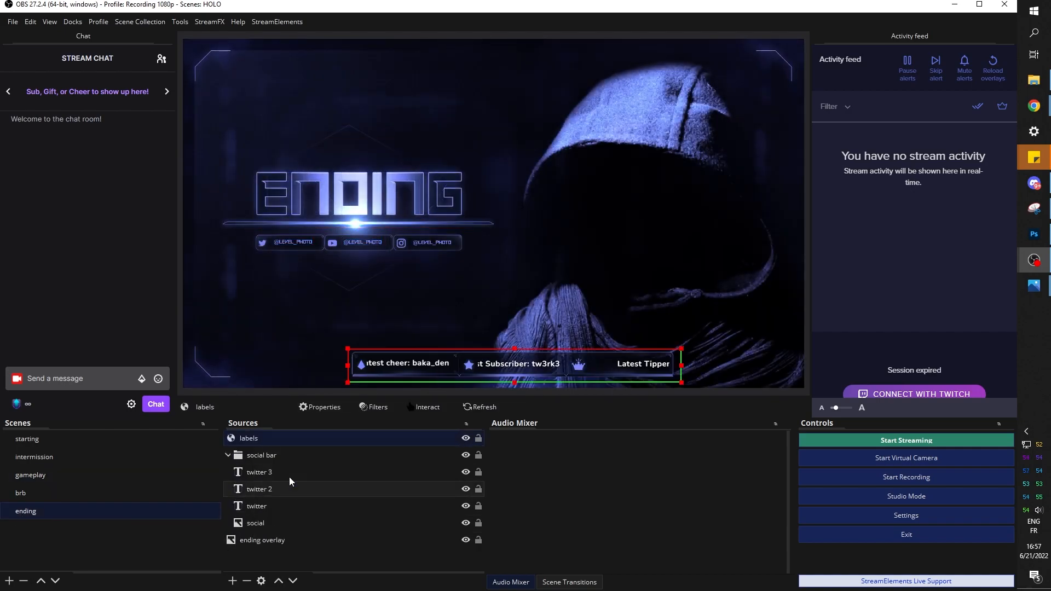
left_click(30, 474)
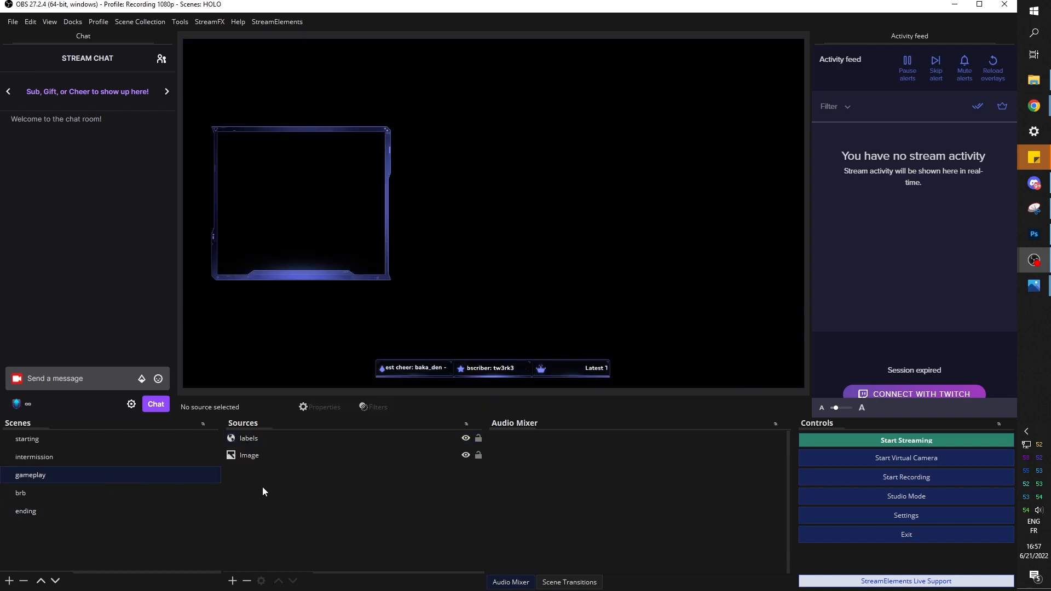
Add the existing 'cam' webcam to the gameplay scene, layered beneath the overlay image
left_click(232, 580)
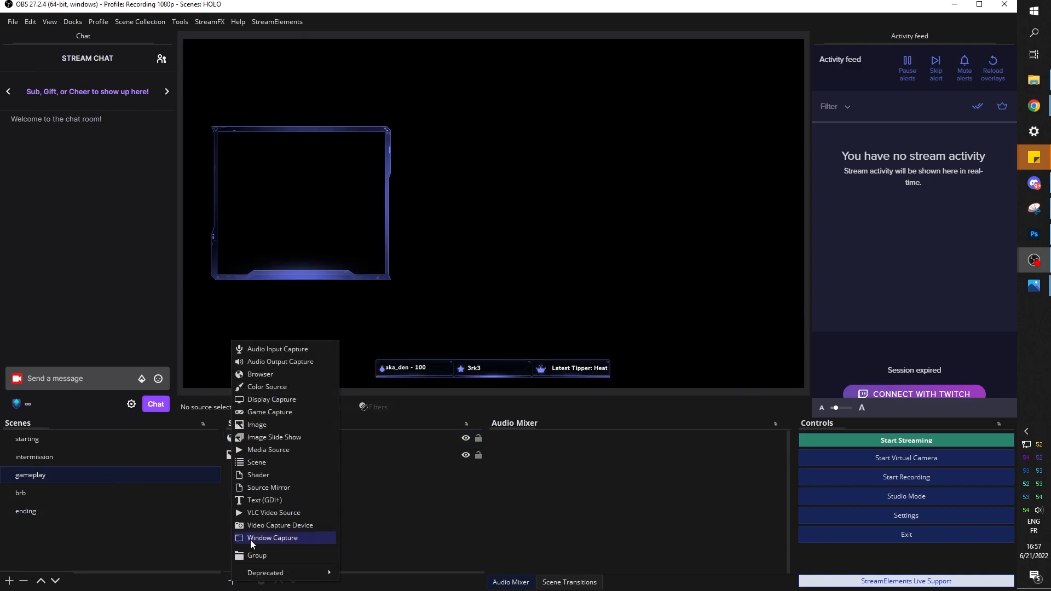
left_click(254, 525)
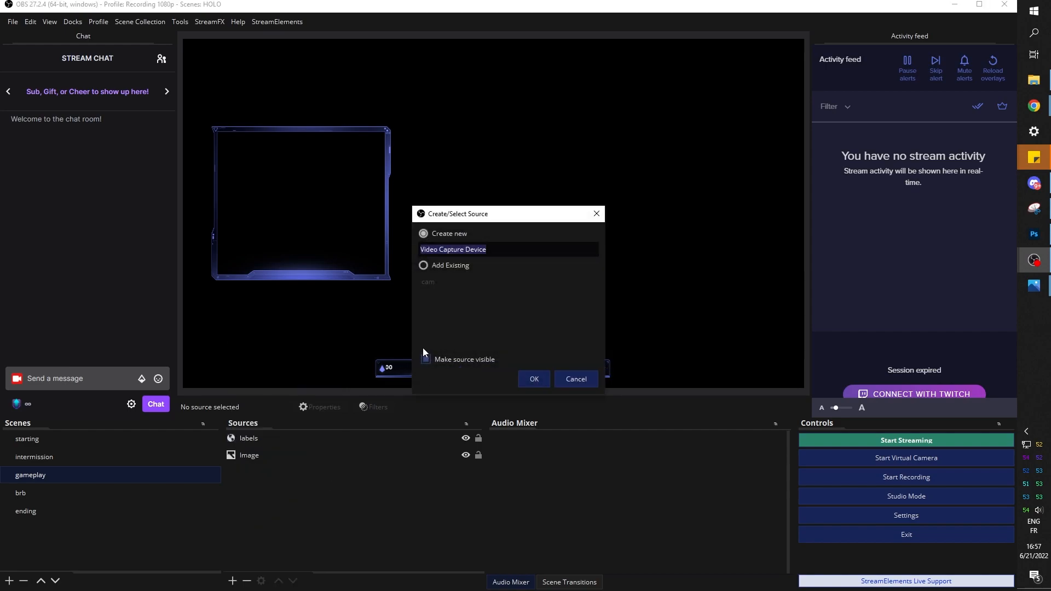
left_click(426, 267)
left_click(428, 282)
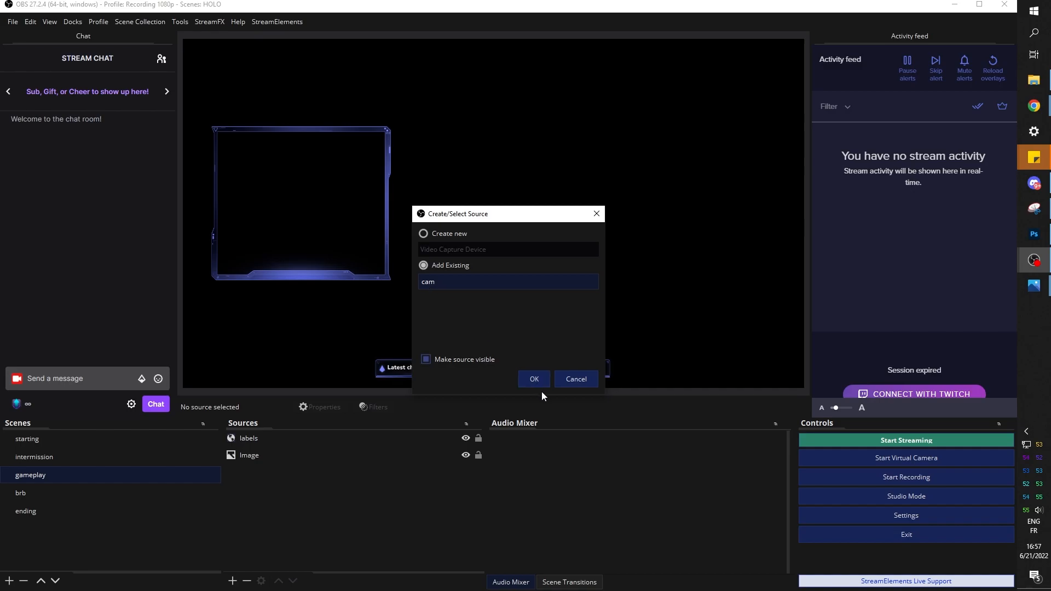
left_click(534, 379)
left_click_drag(252, 441, 258, 478)
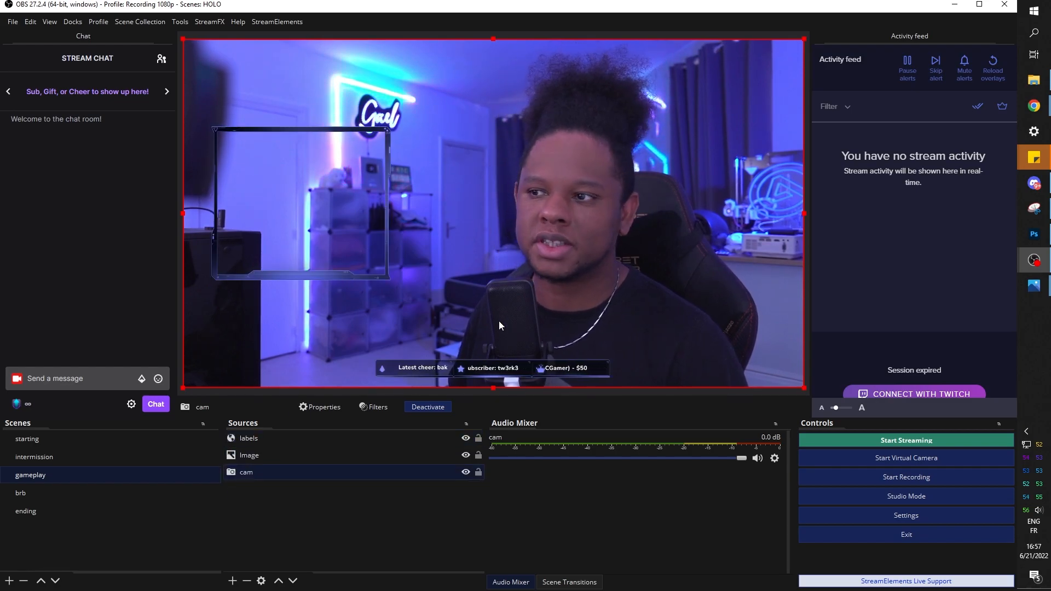
Resize and crop the webcam to fill the upper-left camera frame
left_click_drag(804, 39, 416, 260)
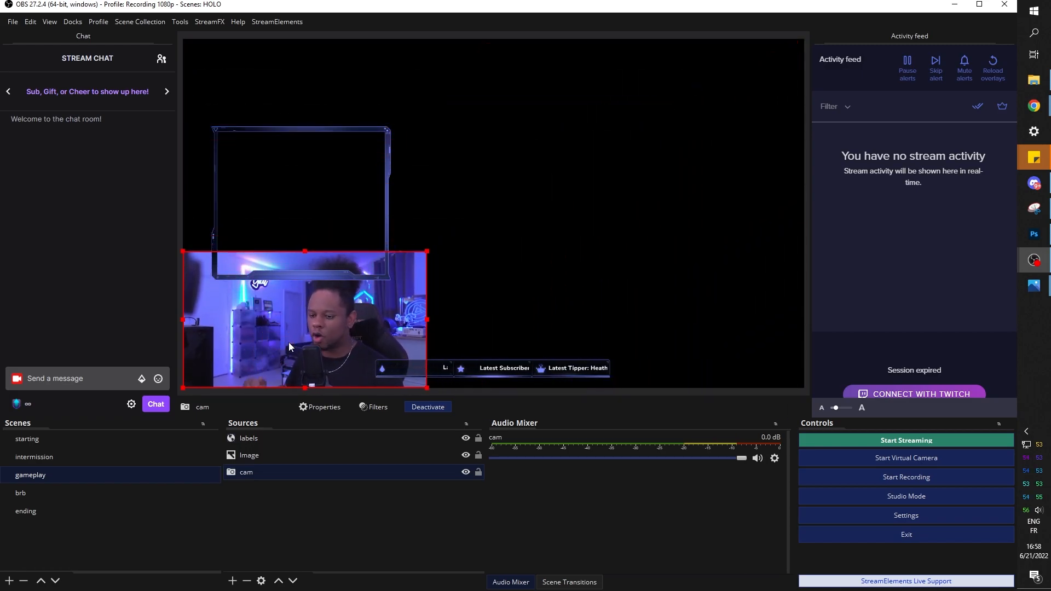
left_click_drag(288, 343, 260, 206)
left_click_drag(403, 270, 421, 278)
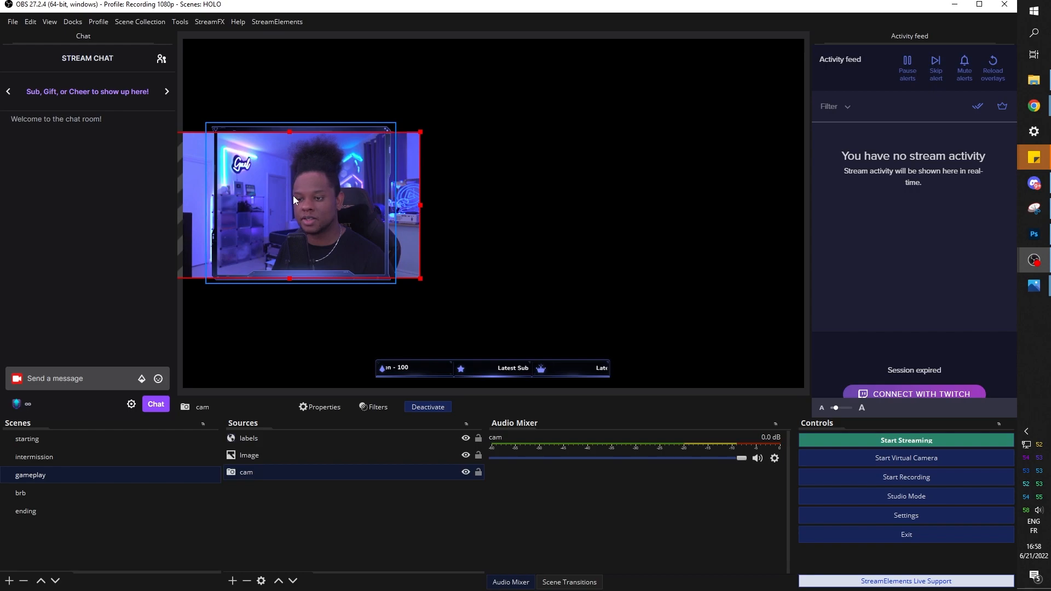
key("Up")
key("Up")
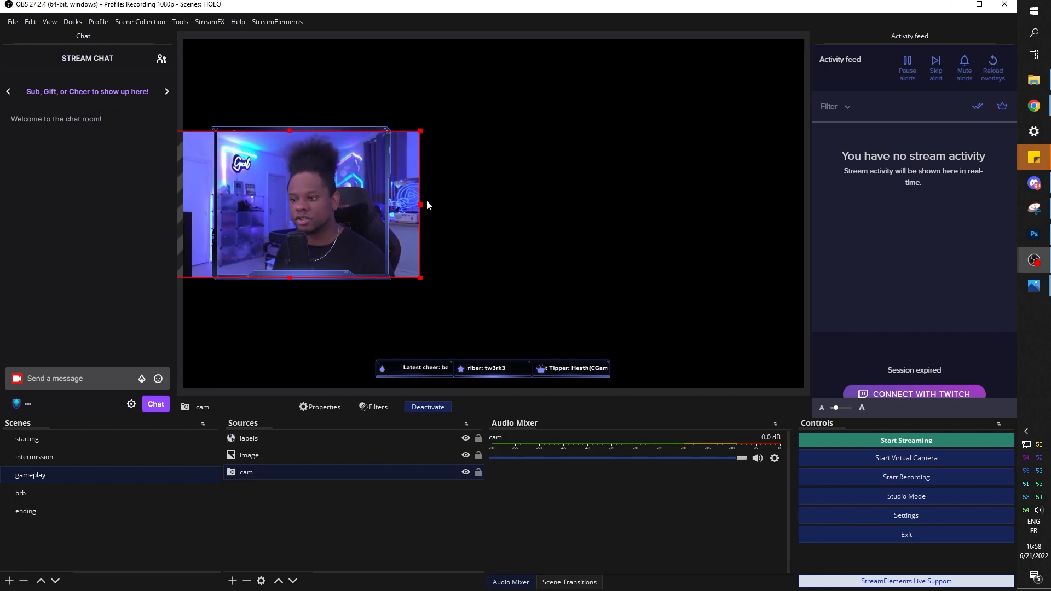
left_click_drag(422, 203, 390, 204)
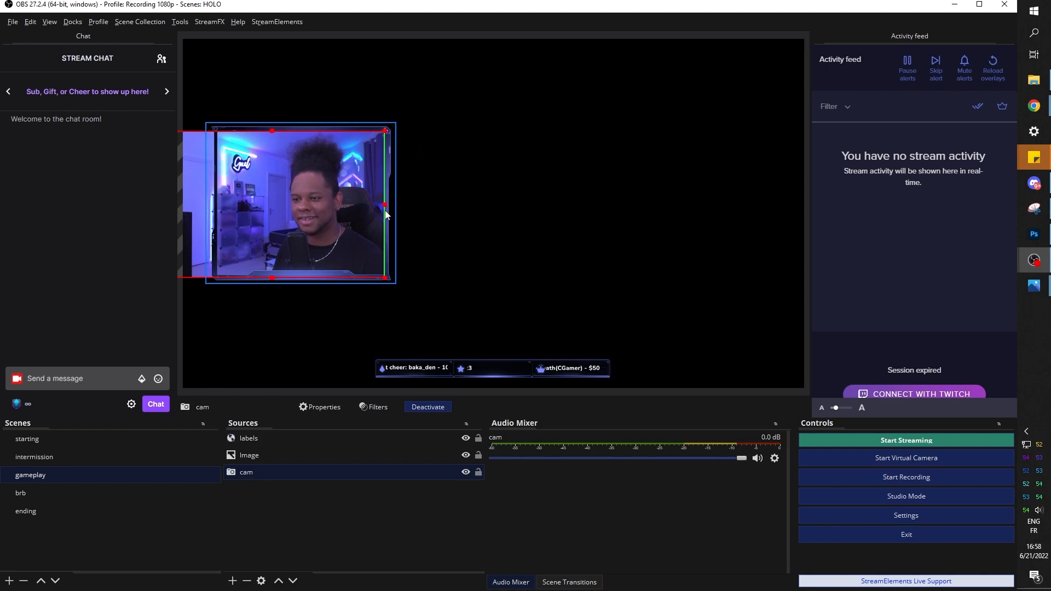
left_click_drag(249, 211, 297, 213)
left_click_drag(212, 207, 297, 212)
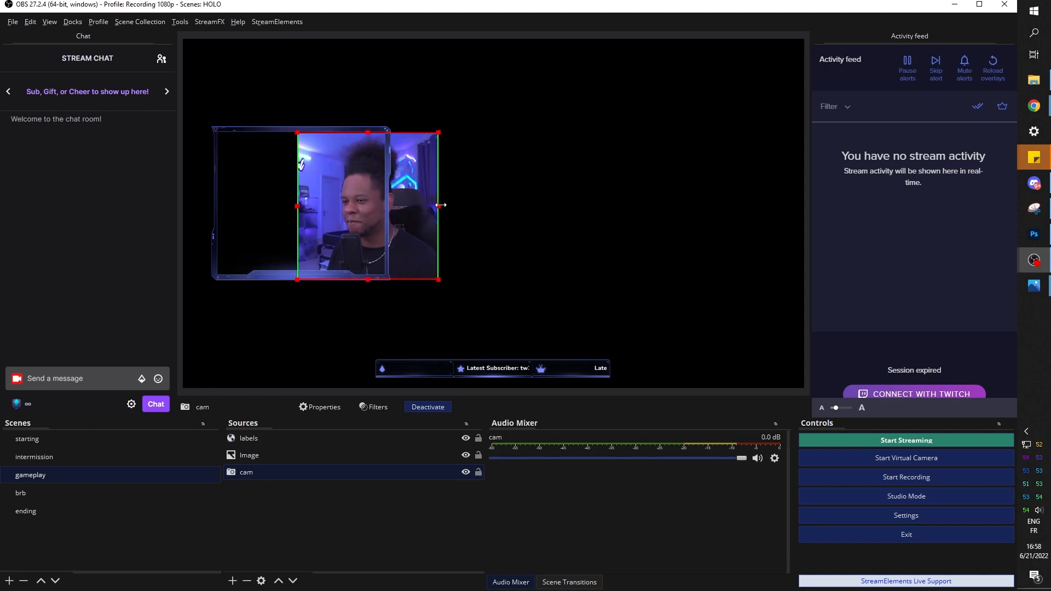
left_click_drag(440, 205, 481, 204)
left_click_drag(408, 206, 323, 205)
left_click_drag(212, 205, 215, 205)
left_click(249, 344)
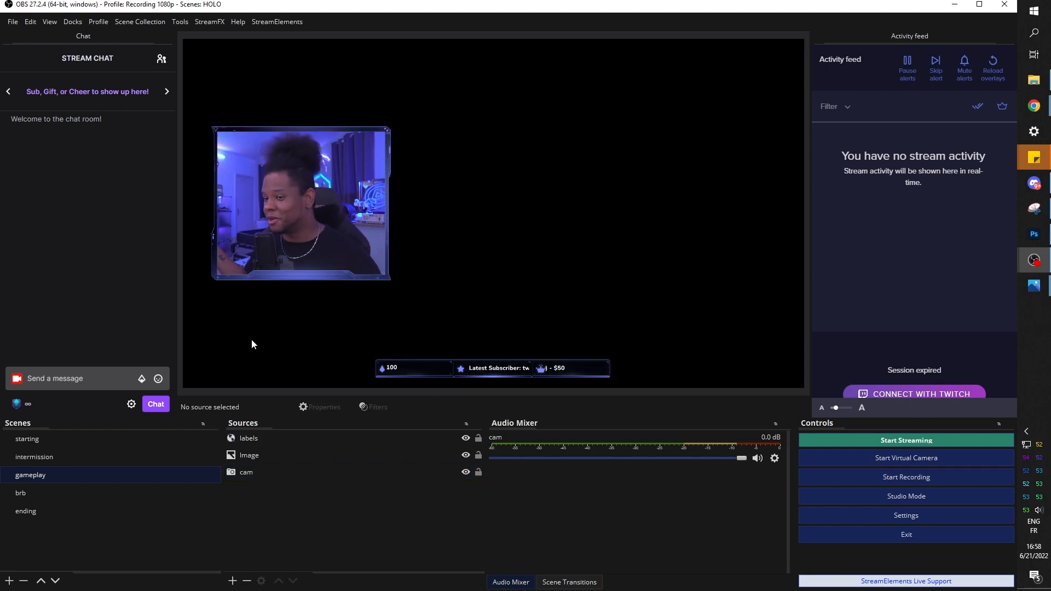
Flip the webcam horizontally, then bring up the StreamElements labels bar HOLO editor
right_click(254, 474)
mouse_move(352, 279)
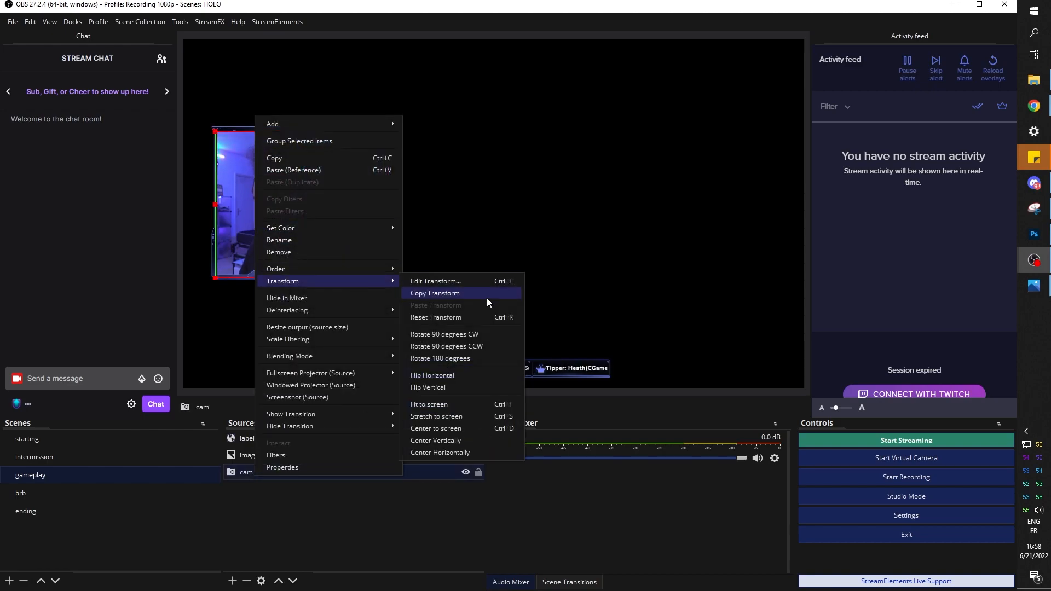
left_click(441, 375)
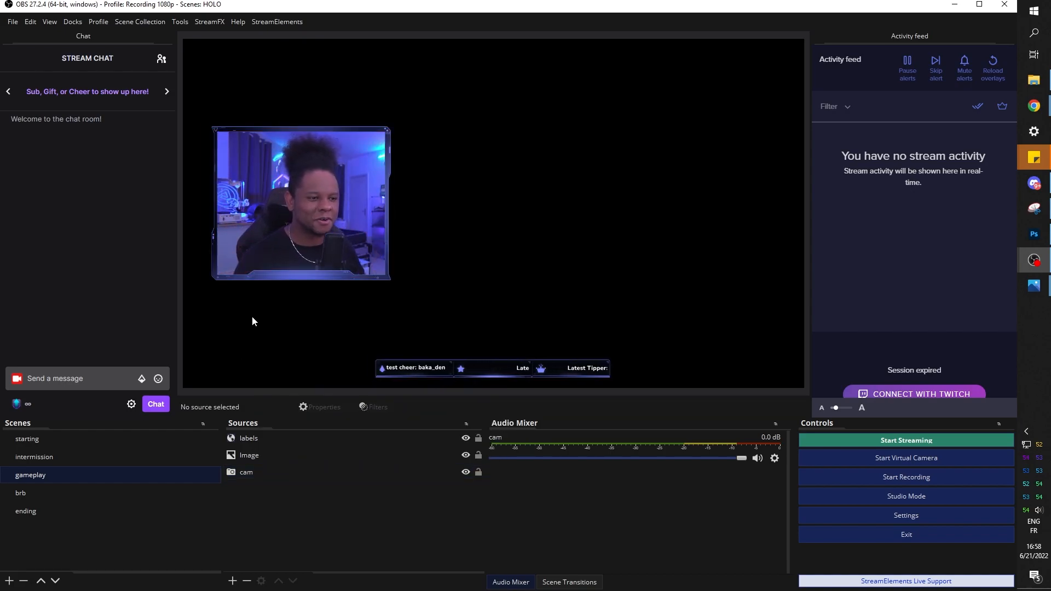
left_click(82, 457)
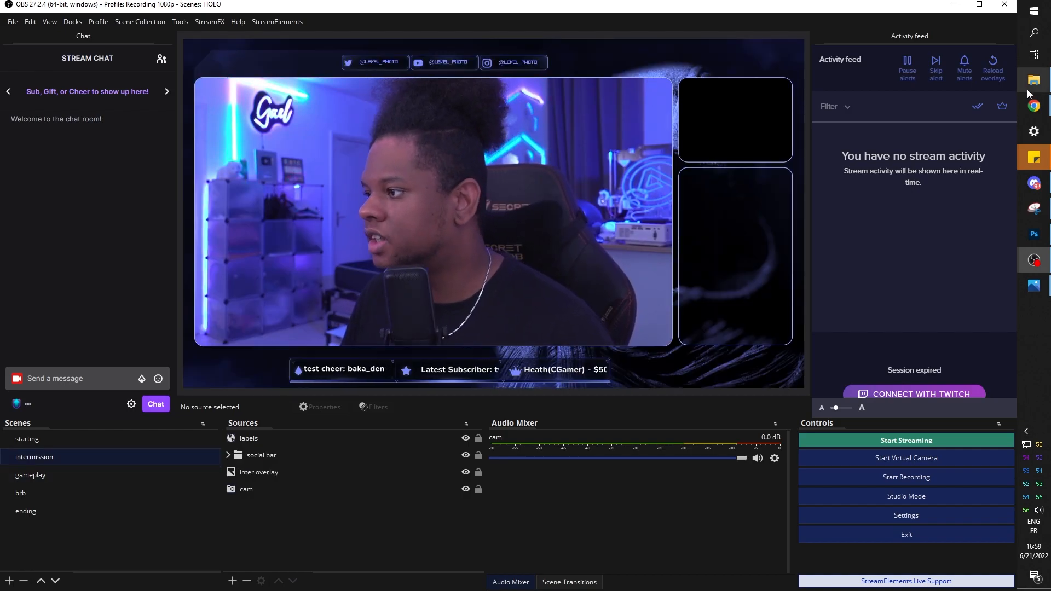
mouse_move(1034, 105)
left_click(957, 156)
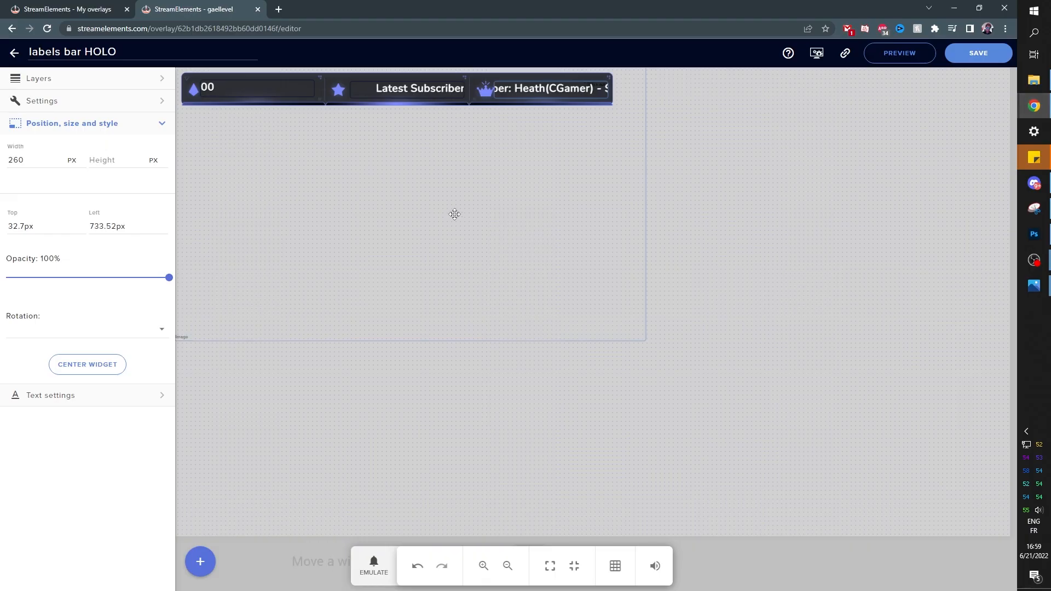
Create a new 1080p overlay with a stream chat widget using the Custom theme
left_click(14, 52)
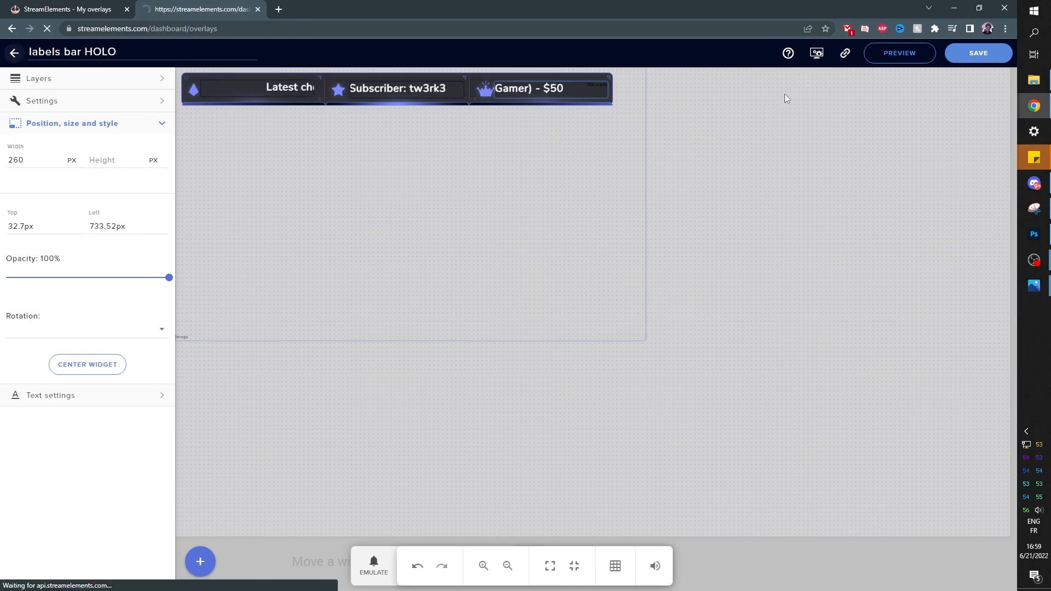
left_click(834, 91)
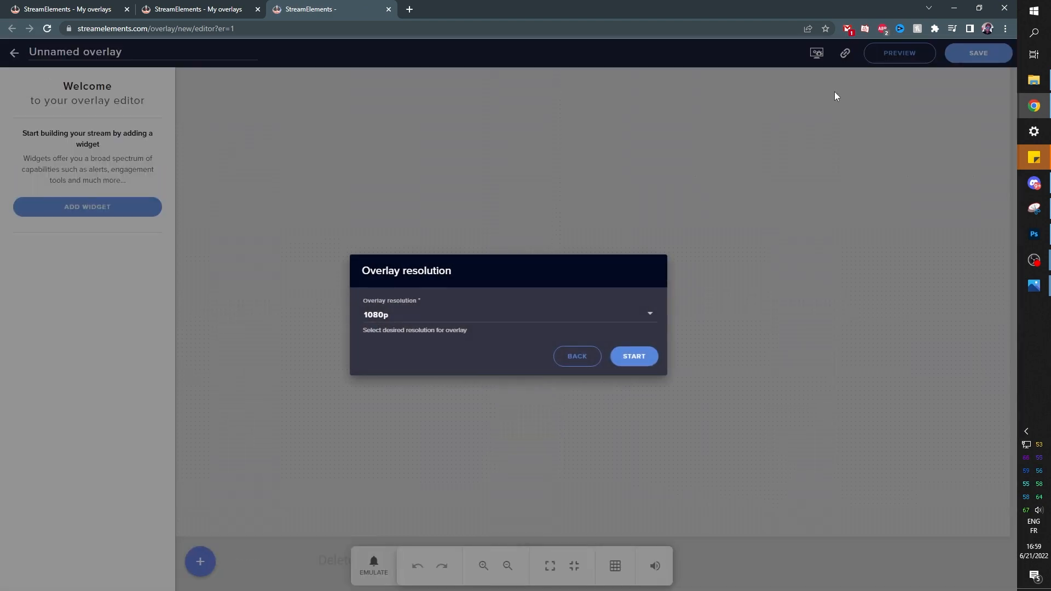
left_click(625, 363)
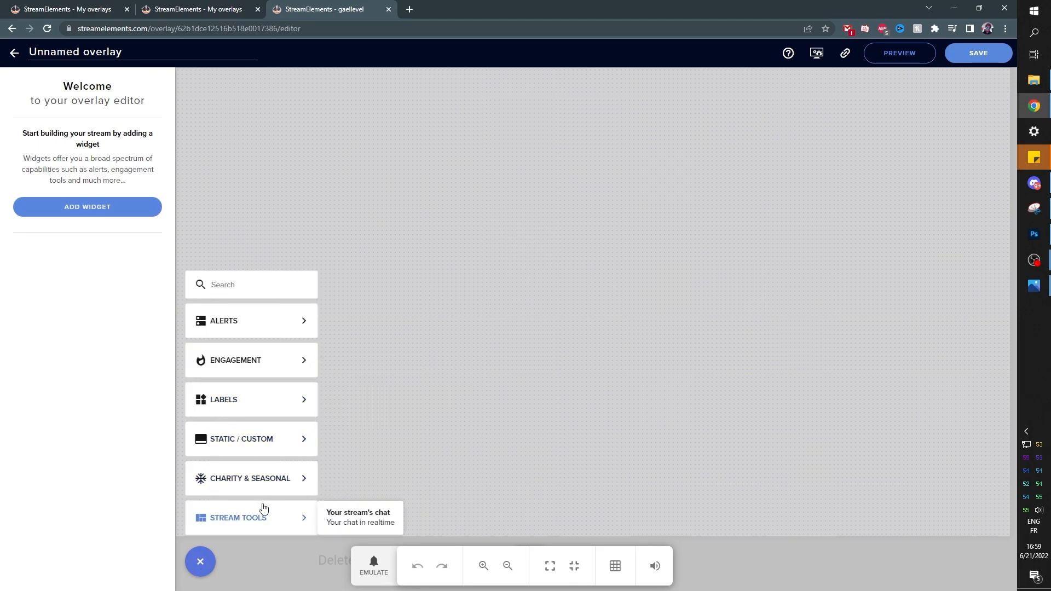
mouse_move(267, 520)
left_click(379, 527)
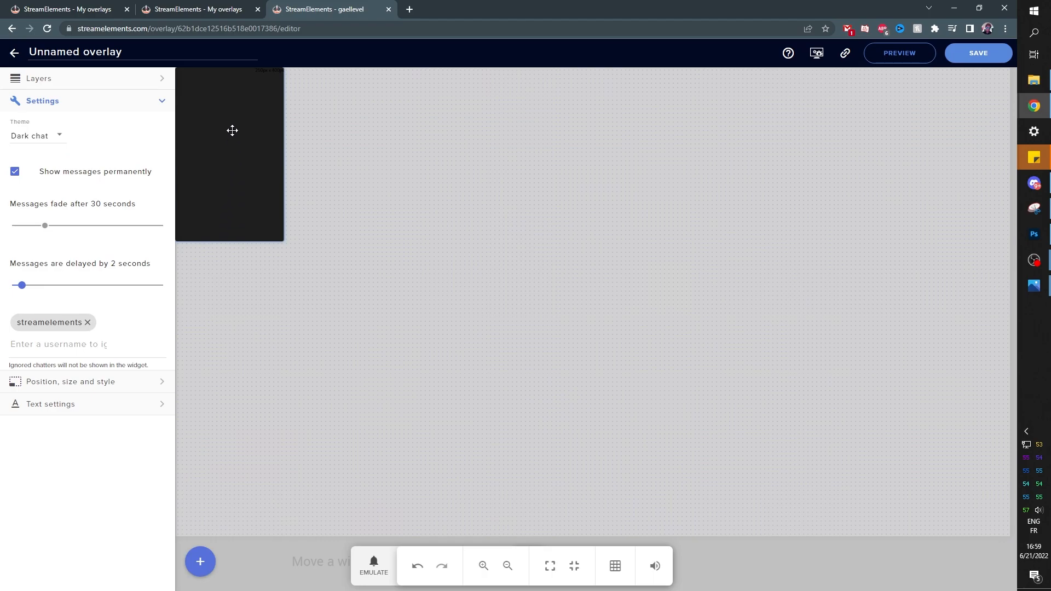
left_click(53, 138)
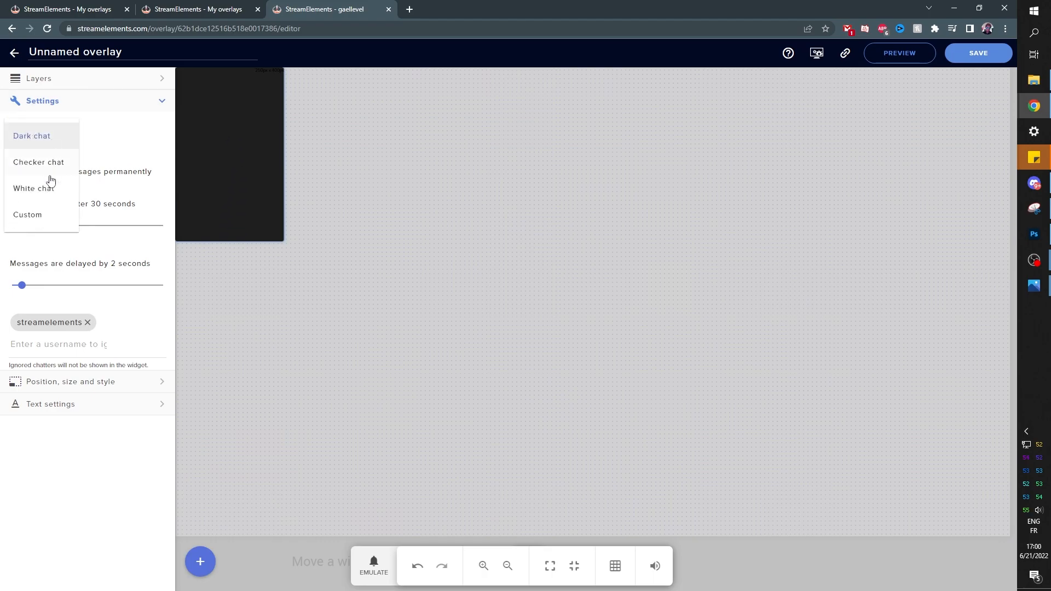
left_click(40, 216)
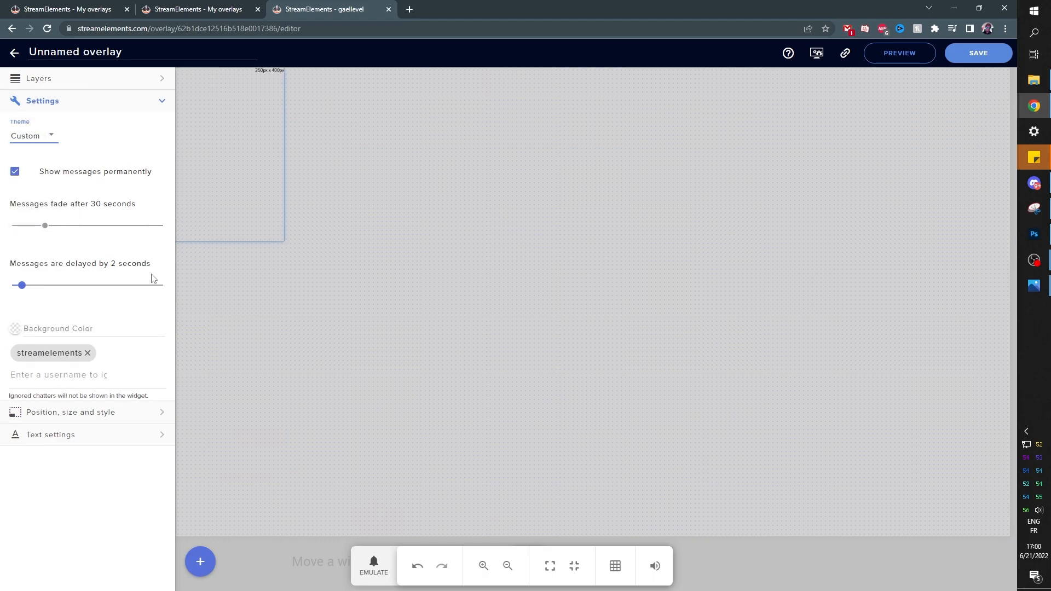
Save the overlay as 'HOLO chatbokox' and copy its link
left_click(978, 52)
type("HOLO chatbokox")
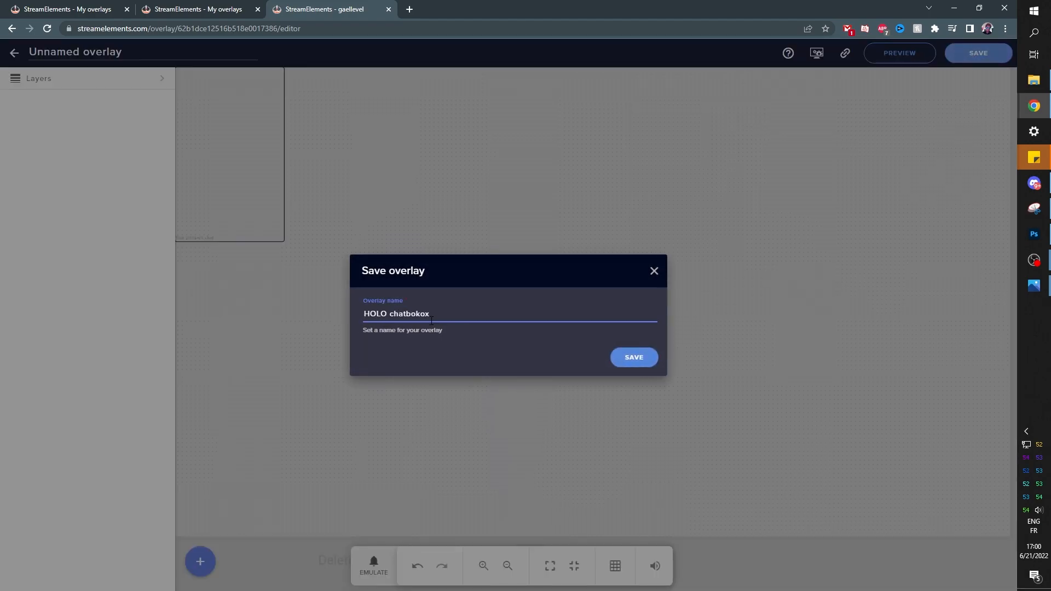
key("Return")
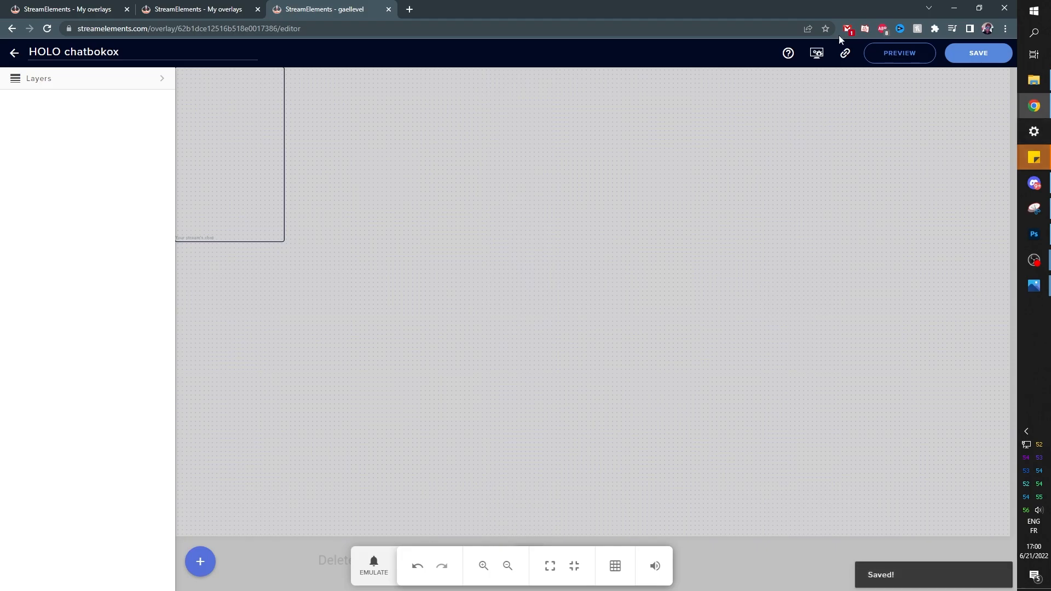
left_click(843, 54)
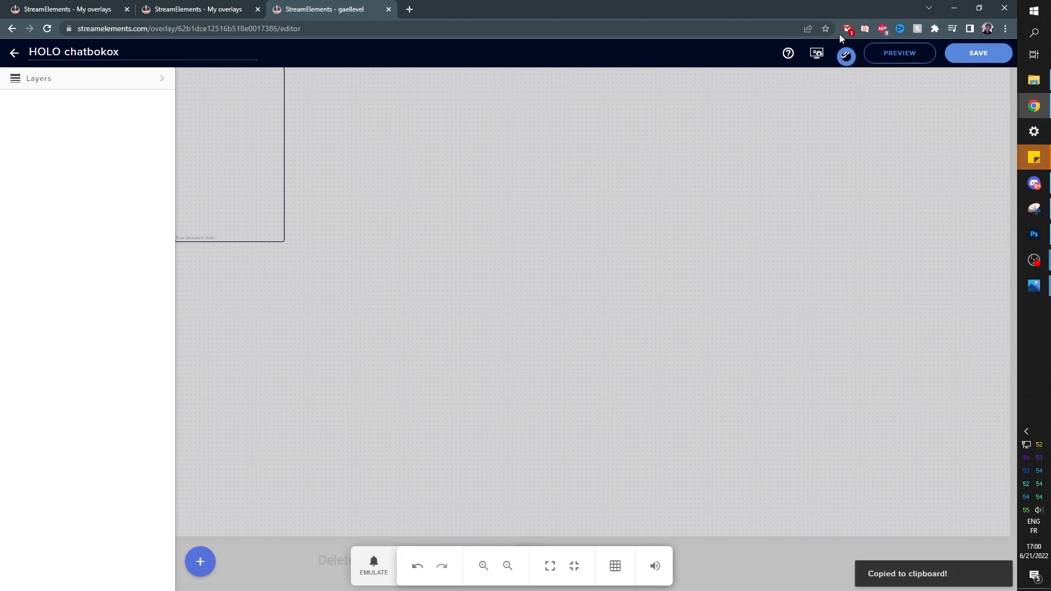
Add a browser source named 'chat' using the pasted StreamElements chatbox overlay URL
key("alt+Tab")
left_click(232, 580)
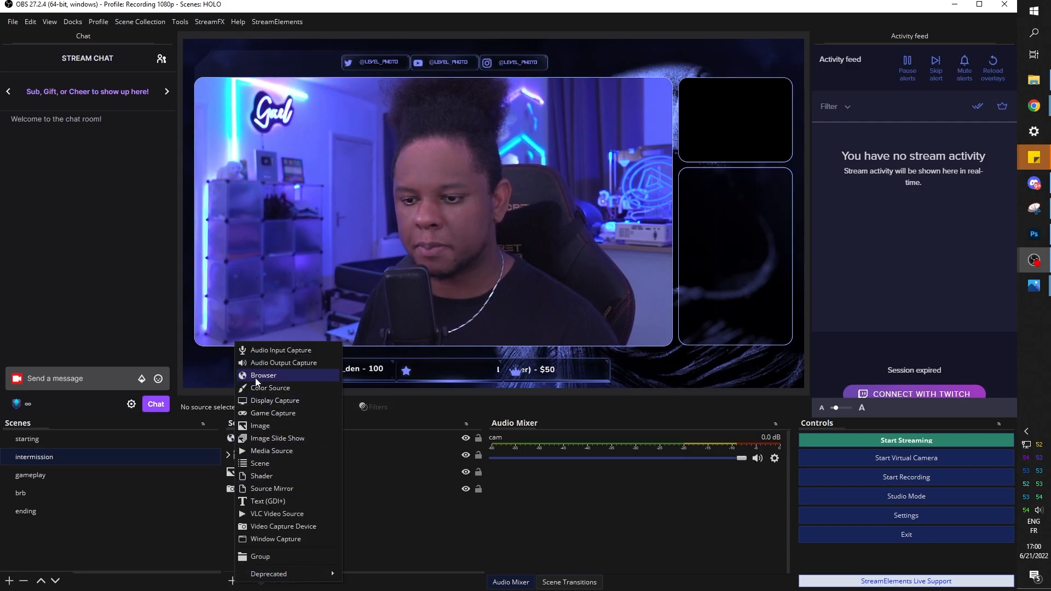
left_click(255, 376)
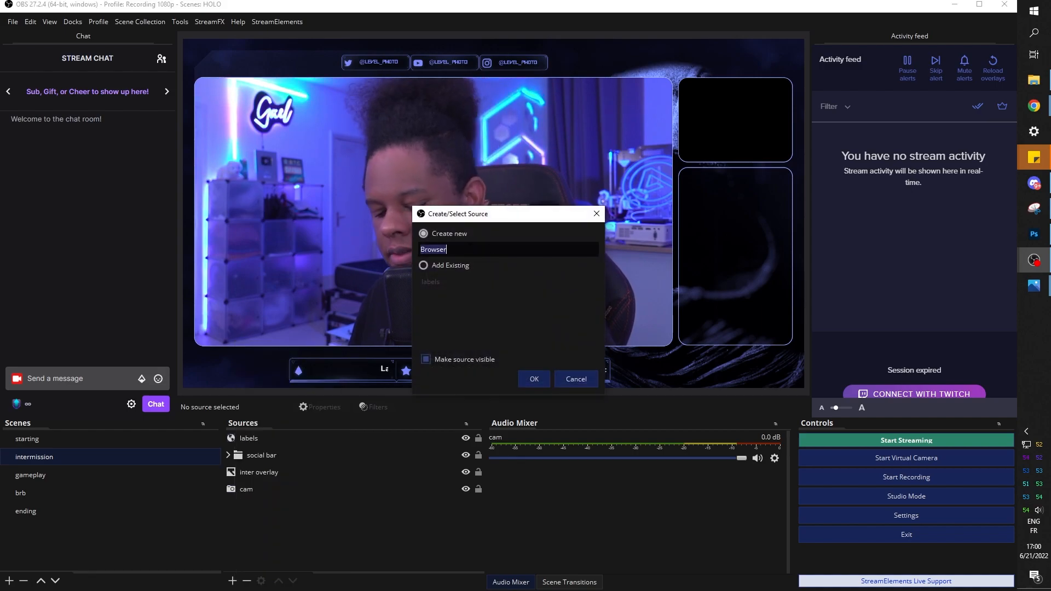
type("chat")
key("Return")
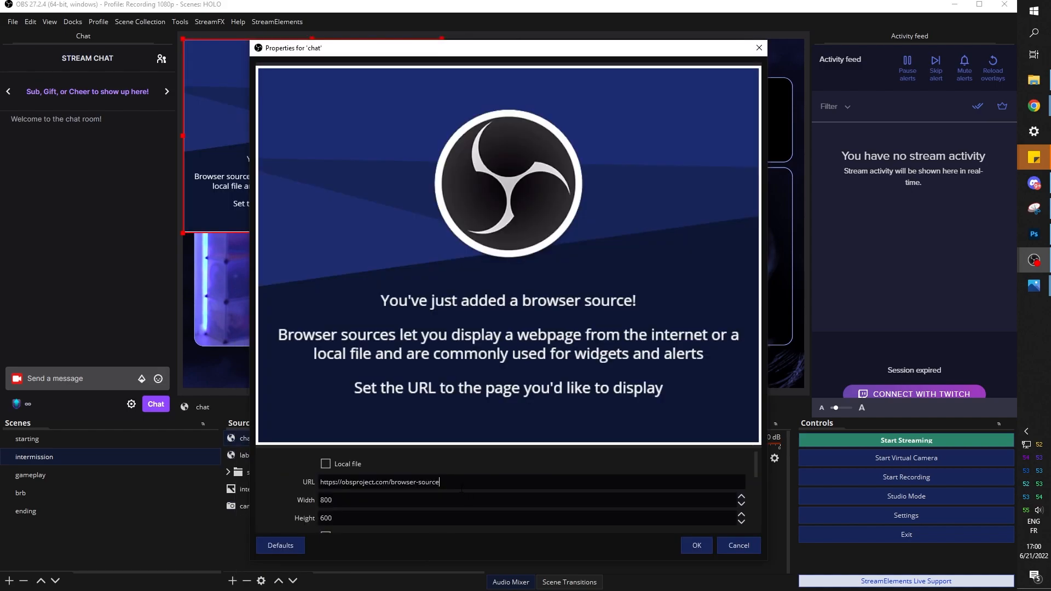
key("ctrl+a")
key("ctrl+v")
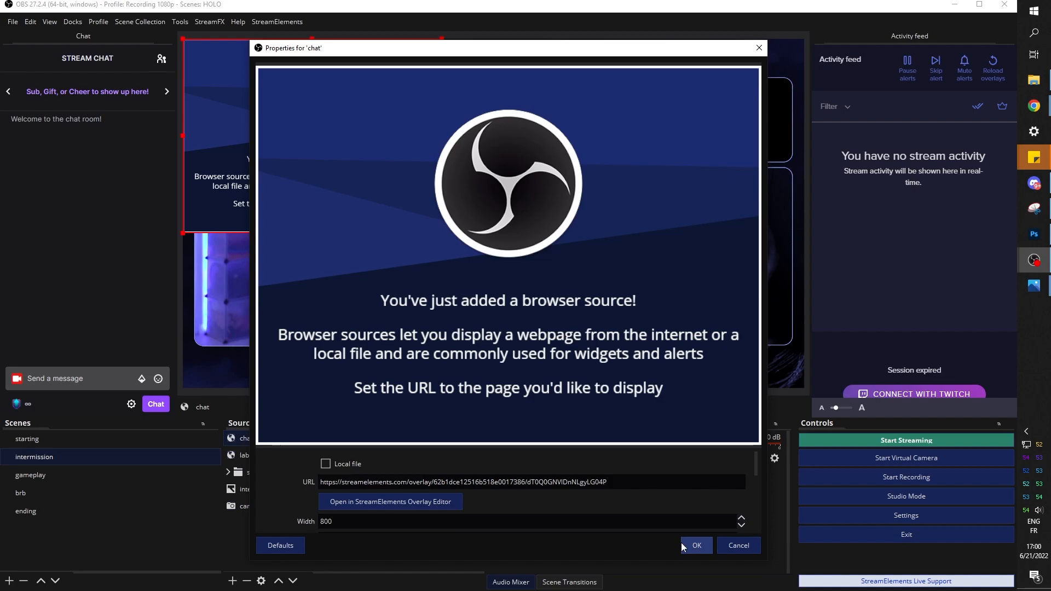
left_click(691, 546)
Send a 'hi' test chat message and move the chat overlay onto the right-side panel
left_click(80, 379)
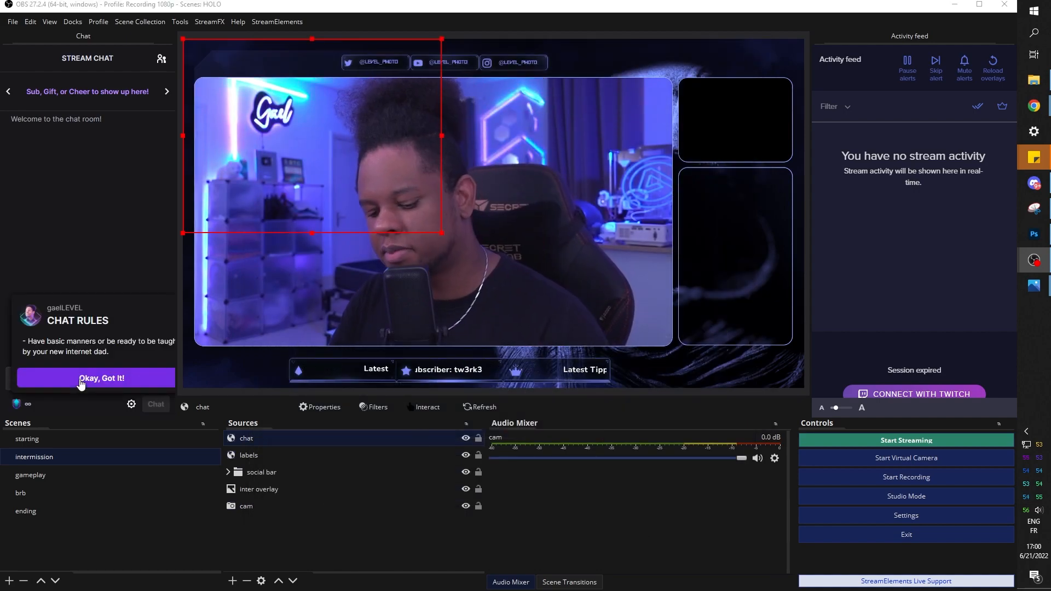
left_click(80, 379)
type("hi")
key("Return")
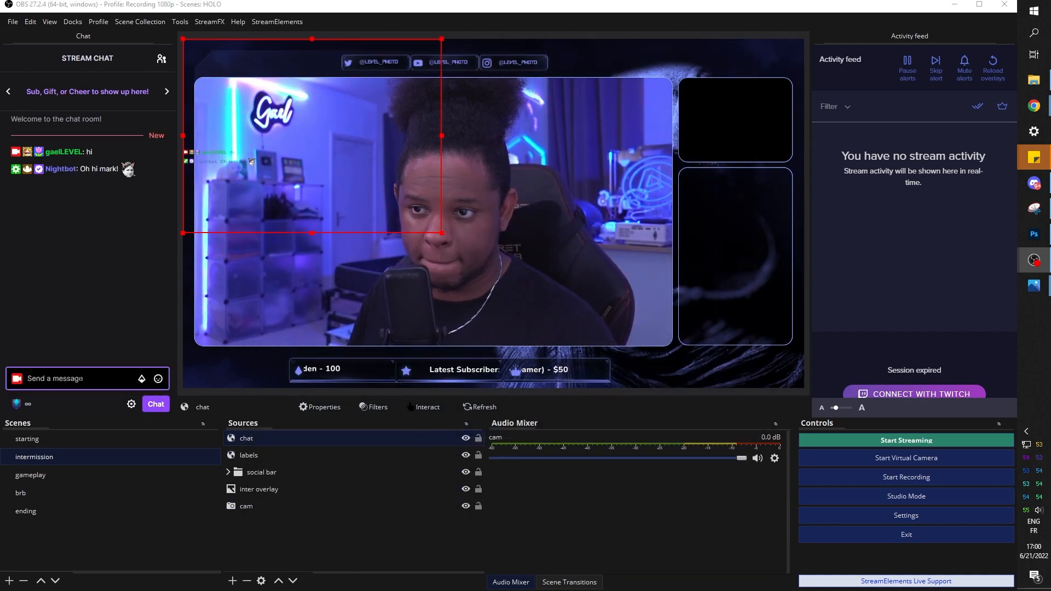
left_click_drag(214, 163, 582, 270)
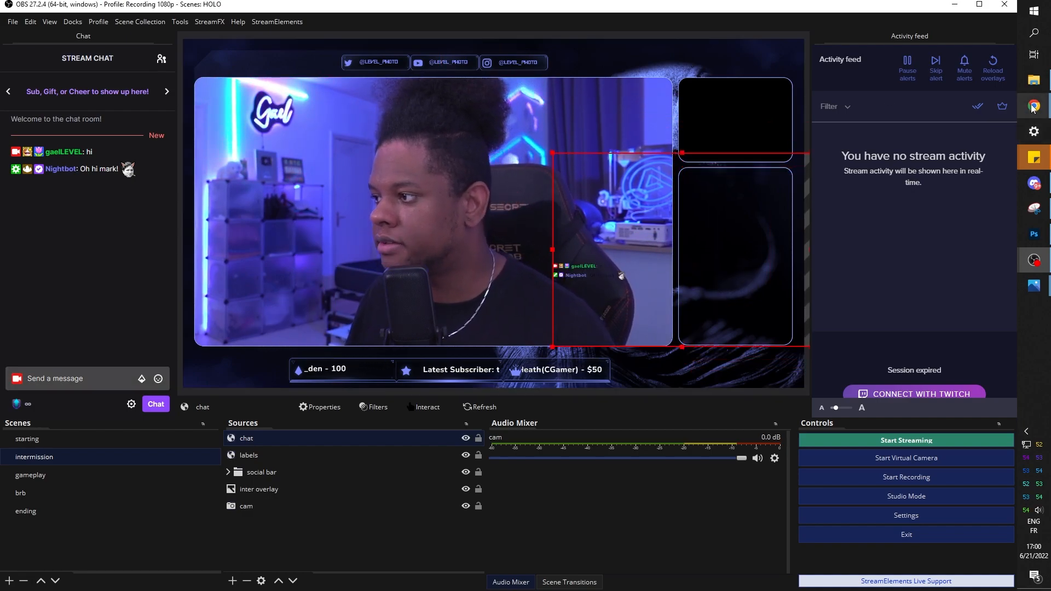
mouse_move(1034, 105)
left_click(962, 160)
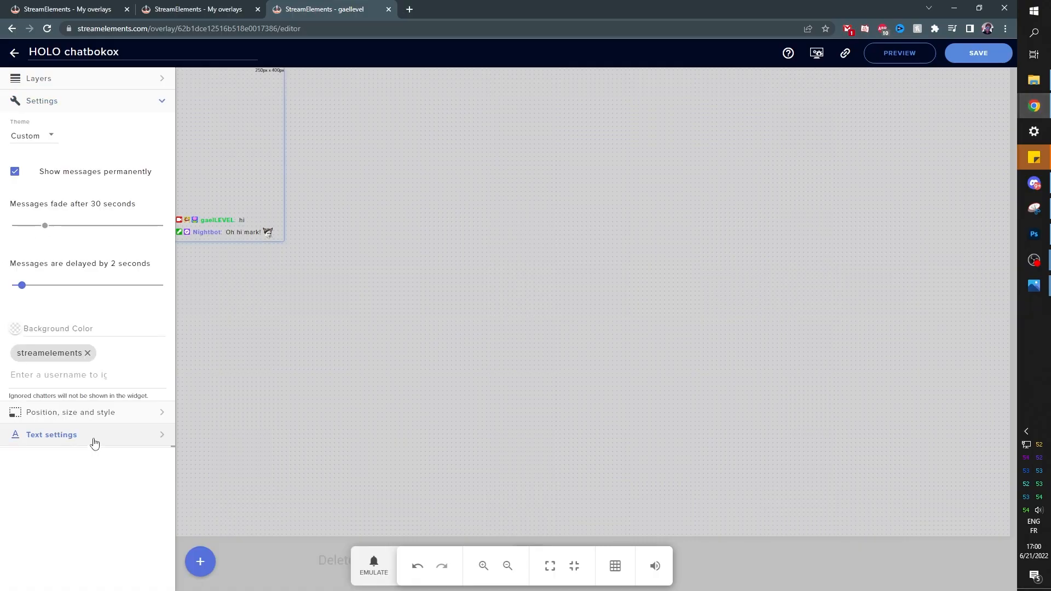
Change the chatbox message text colour from black to white in Text settings and save
left_click(94, 435)
scroll(104, 236, "down", 1)
scroll(93, 230, "up", 1)
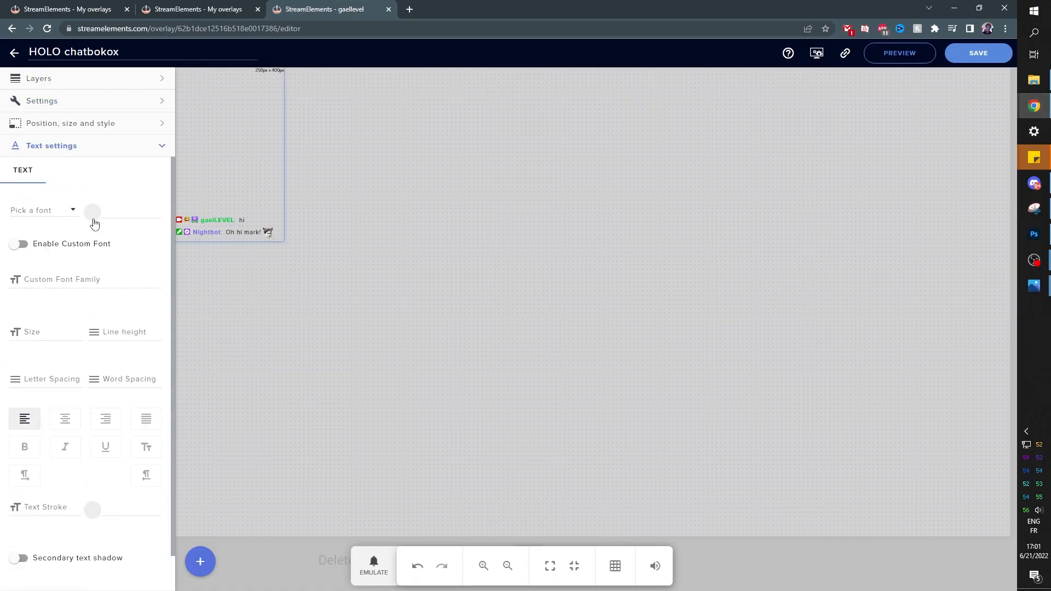
left_click(93, 214)
left_click(104, 300)
left_click_drag(107, 304, 59, 228)
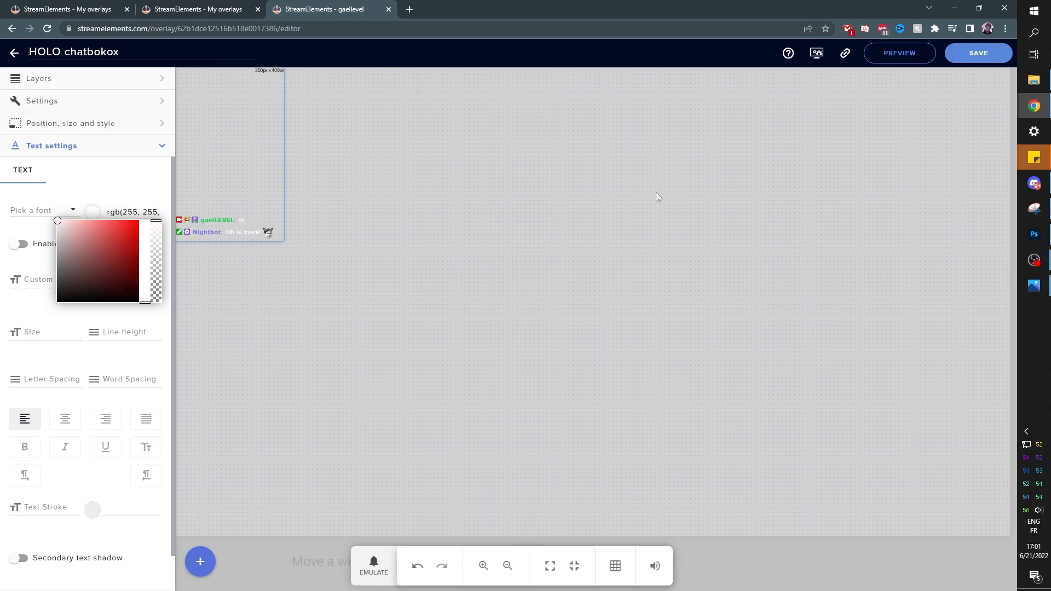
left_click(975, 55)
Send another 'hi' test message and set the chat browser source width to 300 px
left_click(1034, 260)
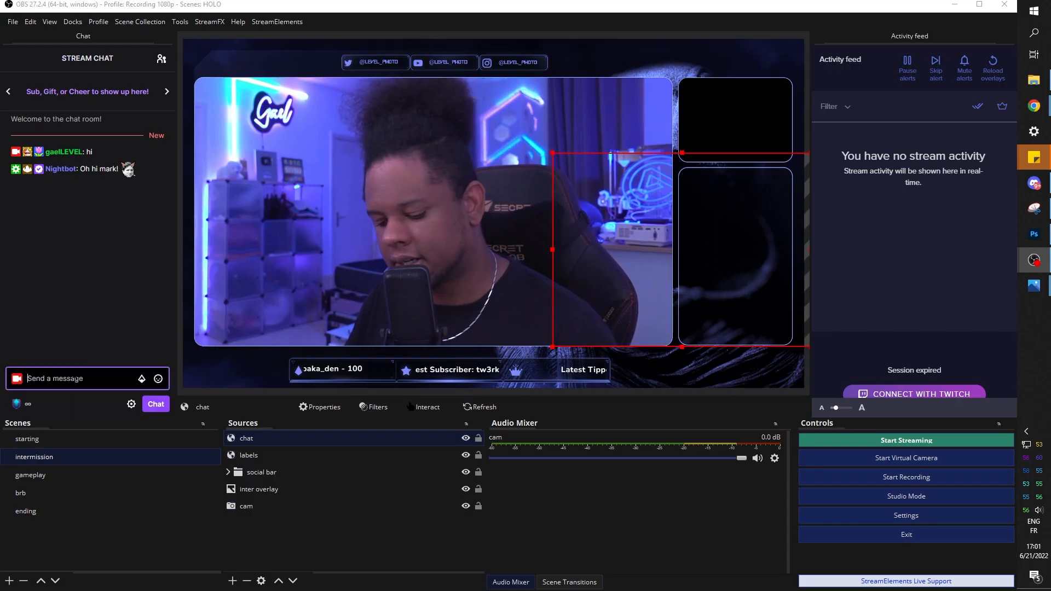
type("hi")
key("Return")
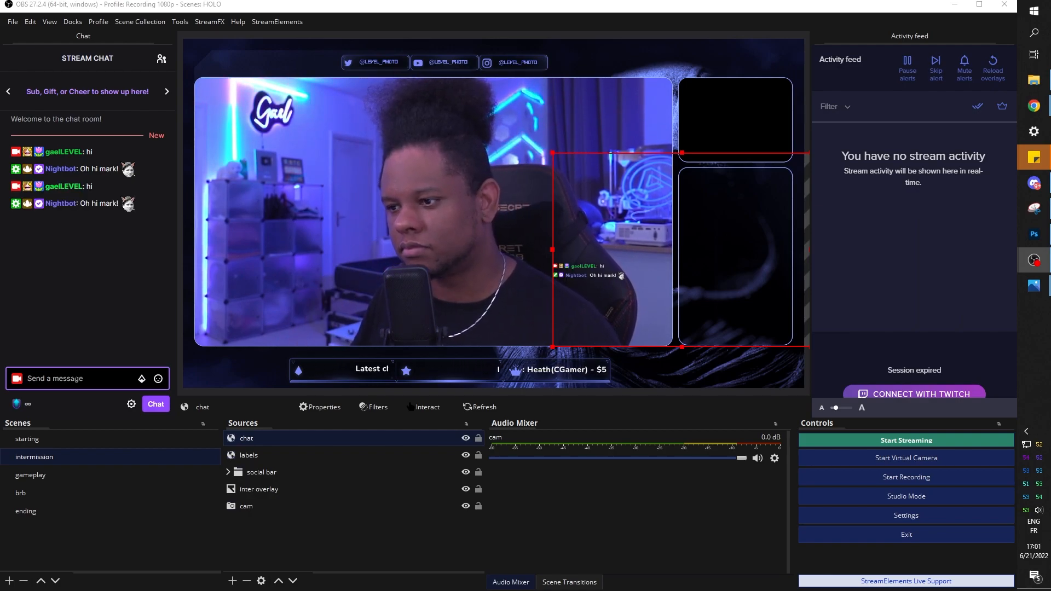
double_click(251, 436)
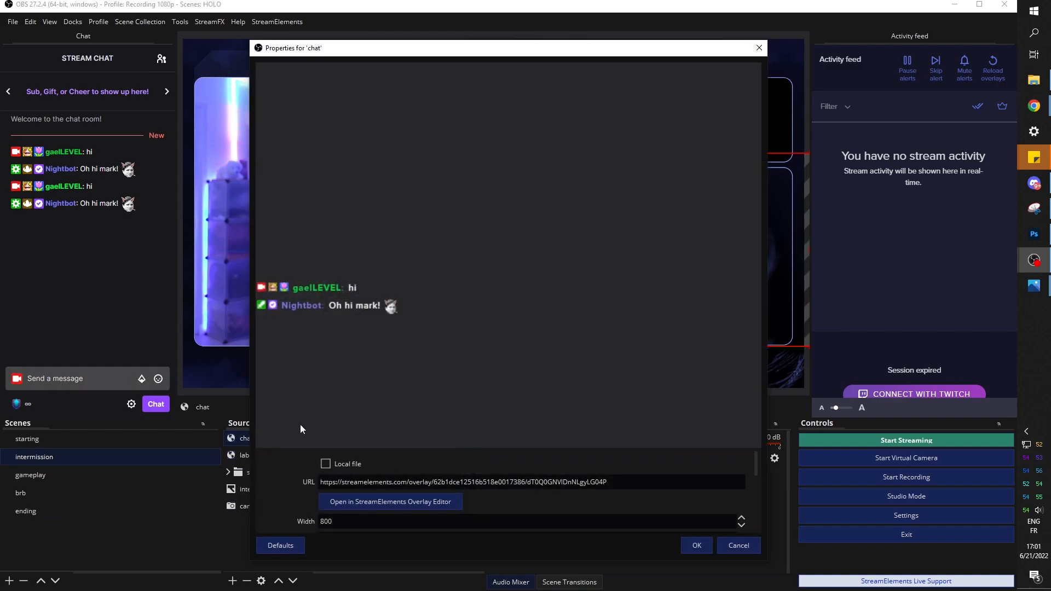
left_click_drag(287, 450, 287, 272)
type("300")
key("Return")
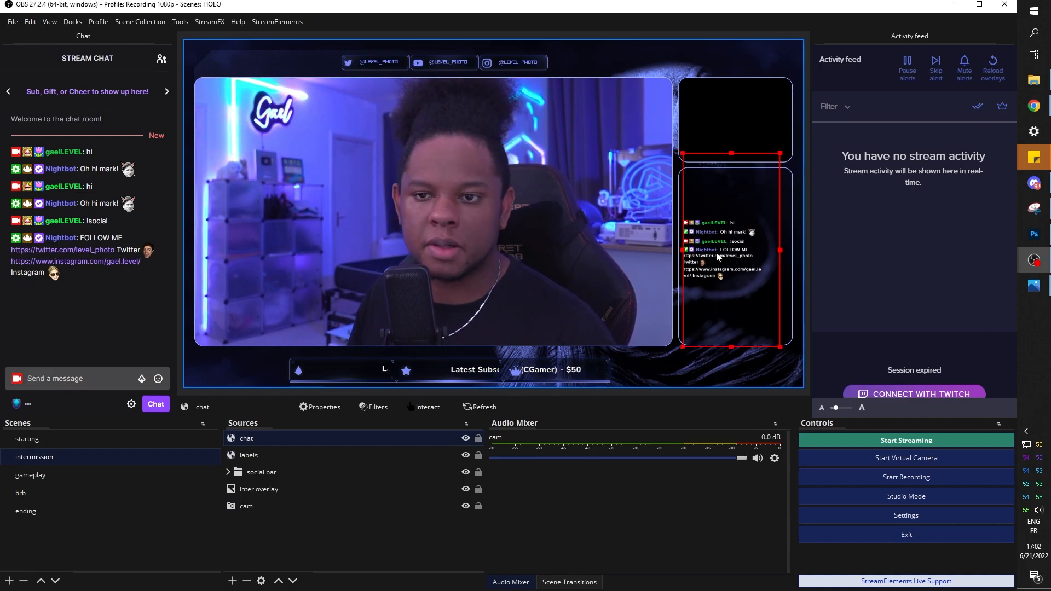
key("alt+Tab")
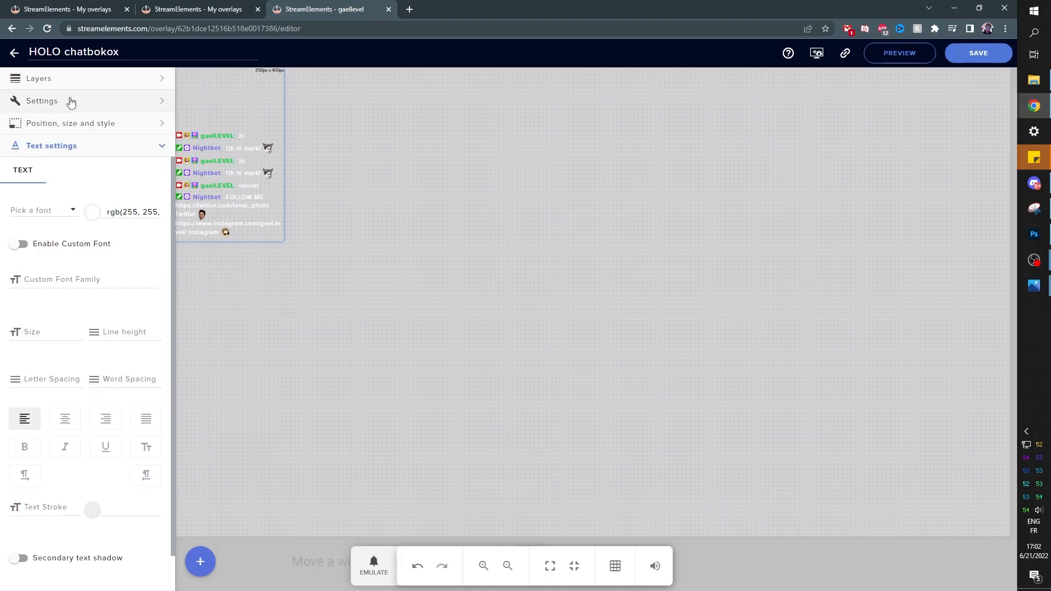
Check the OBS chat source size and match the chatbox widget width to 300 px
left_click(69, 101)
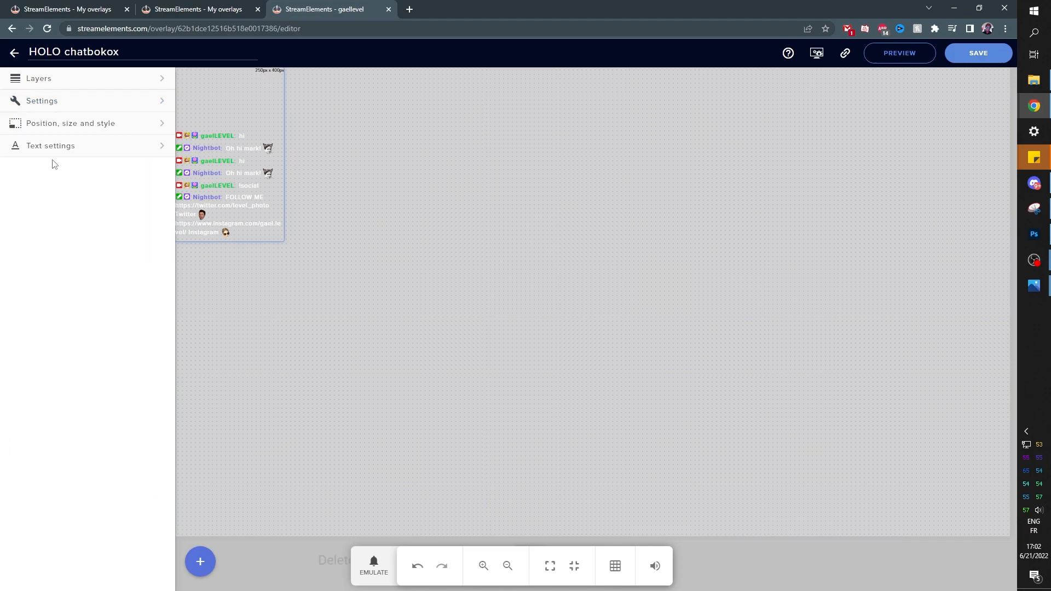
left_click(56, 132)
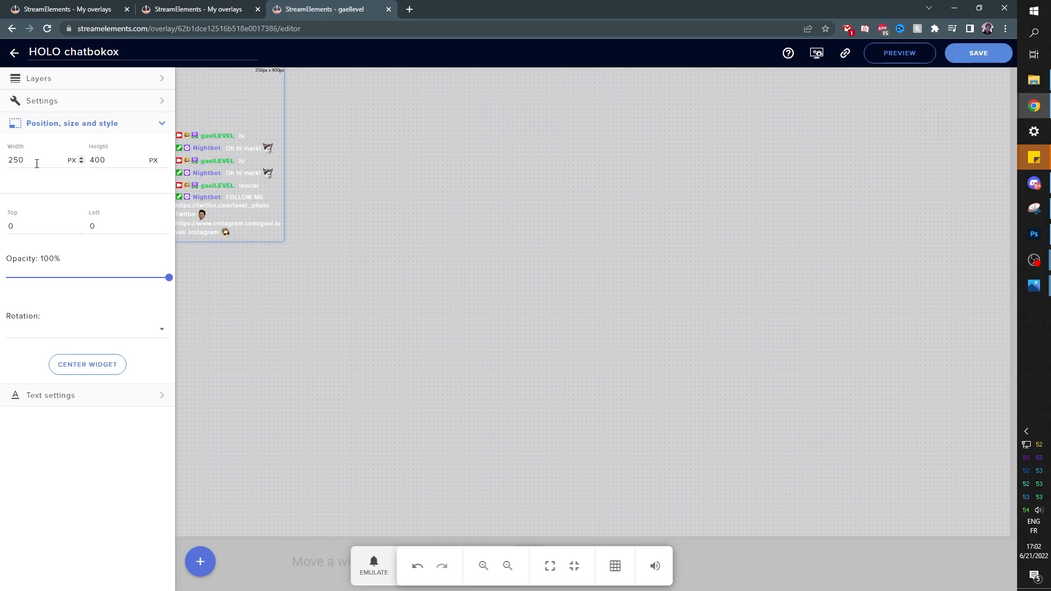
key("alt+Tab")
double_click(254, 438)
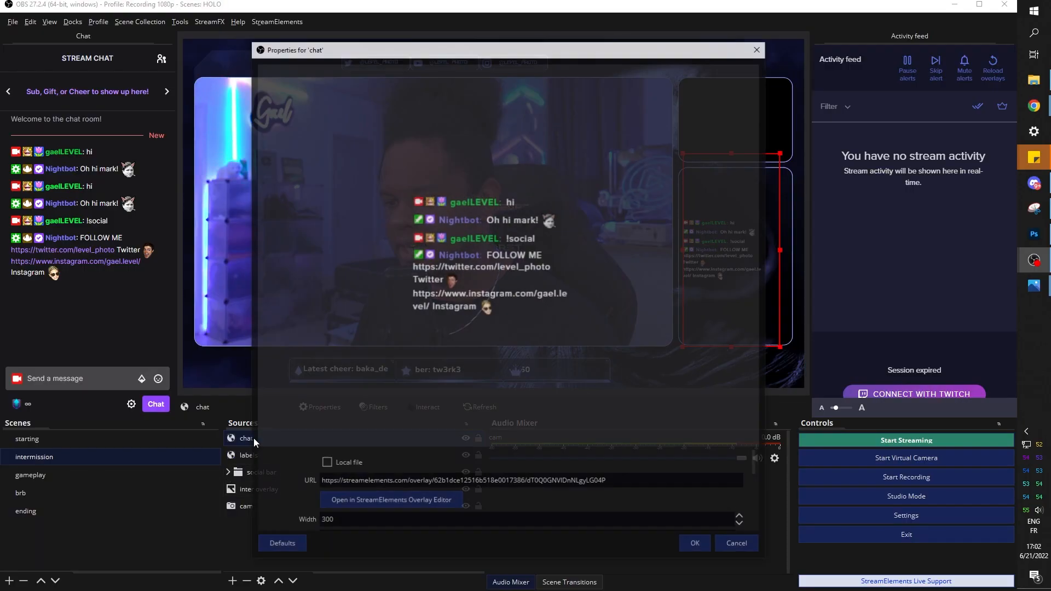
scroll(287, 483, "down", 2)
scroll(287, 481, "up", 1)
key("alt+Tab")
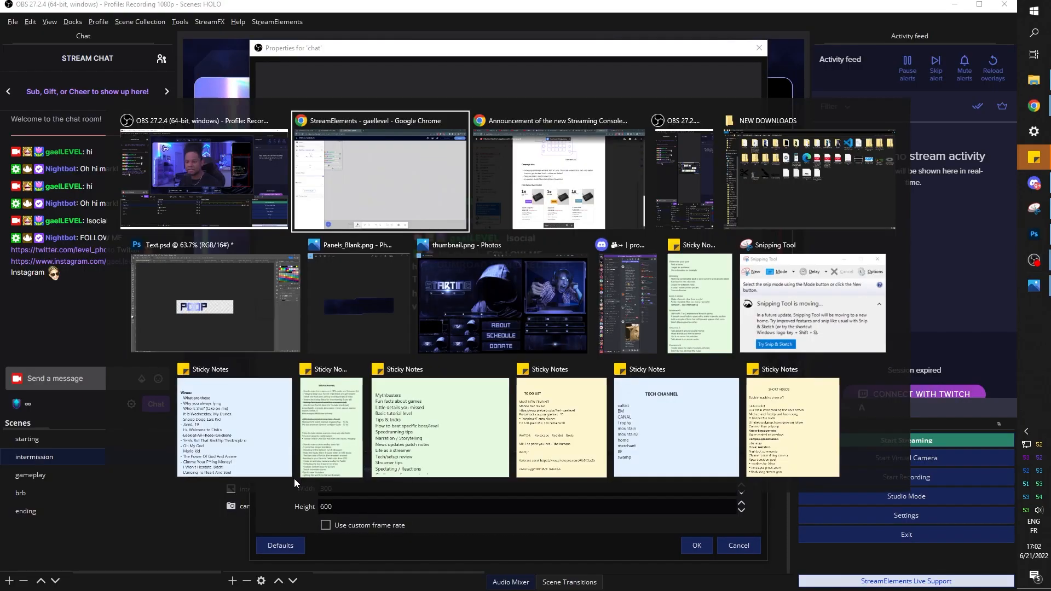
type("00")
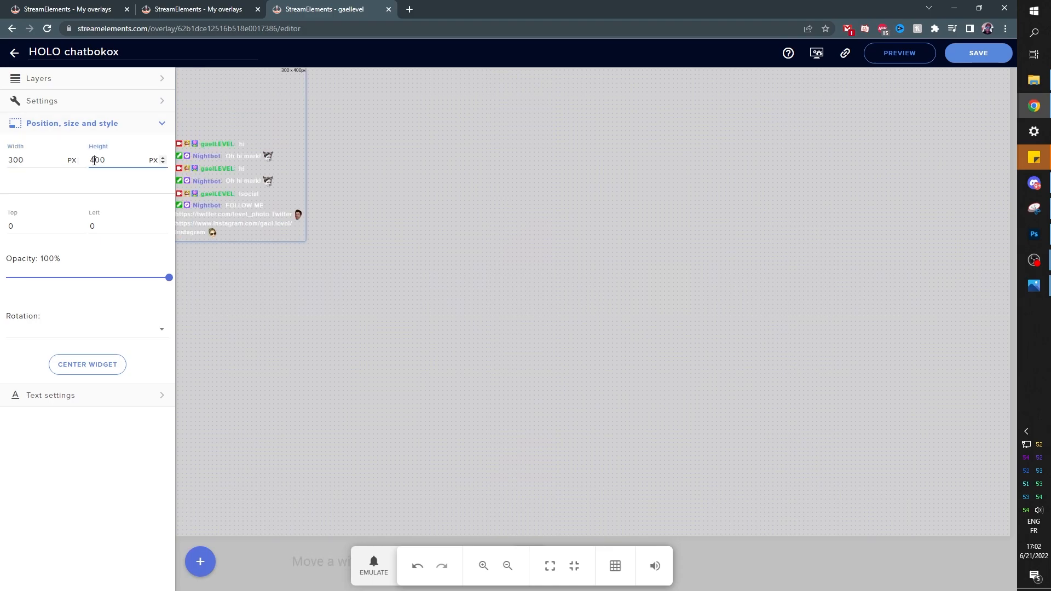
type("6")
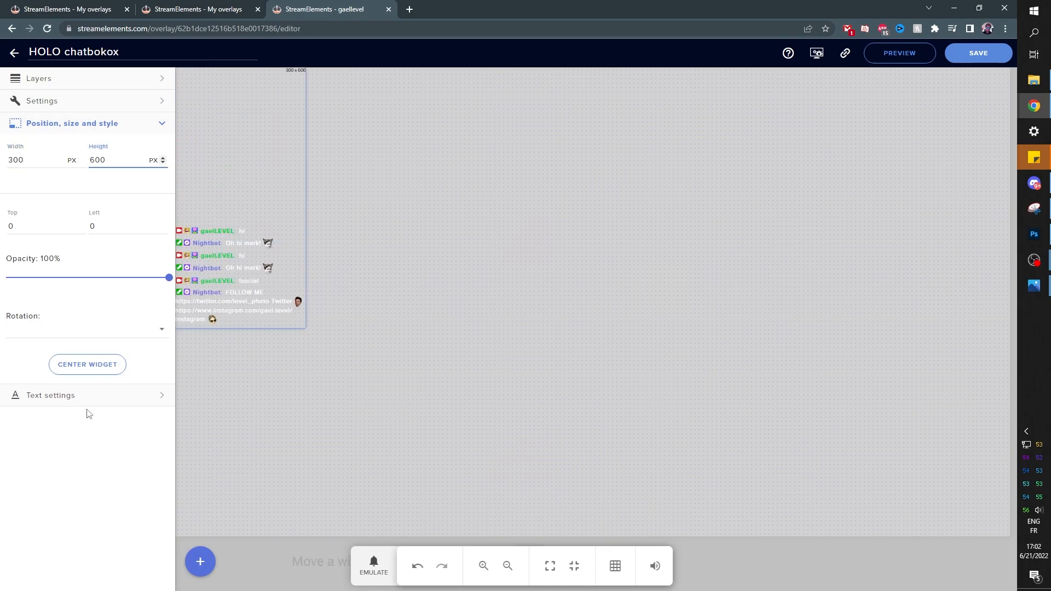
Save the resized widget, close the chat source properties, and send !social in chat
left_click(969, 64)
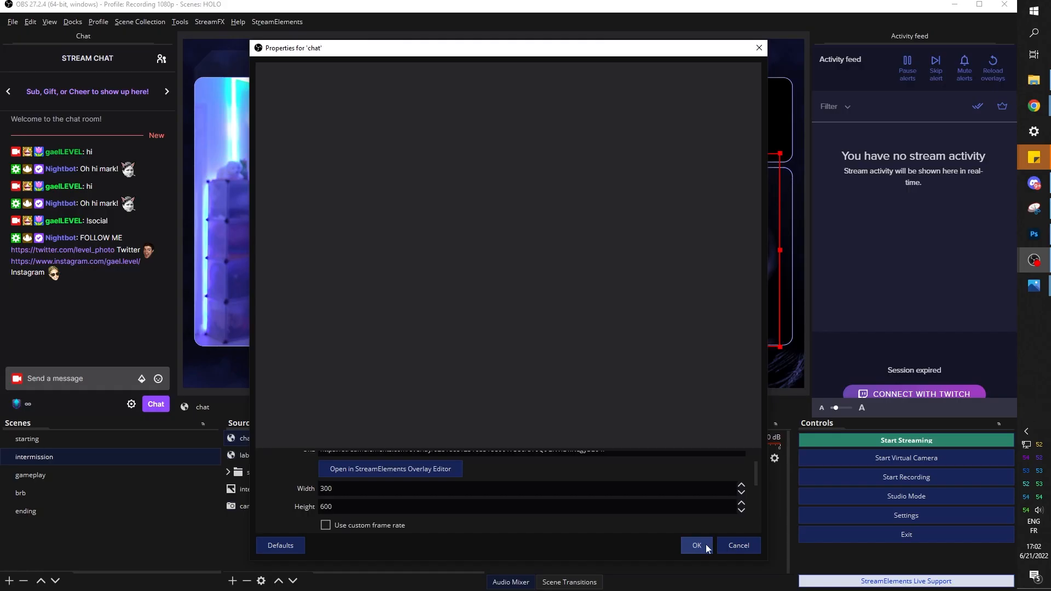
left_click(702, 544)
left_click(111, 371)
type("!social")
key("Return")
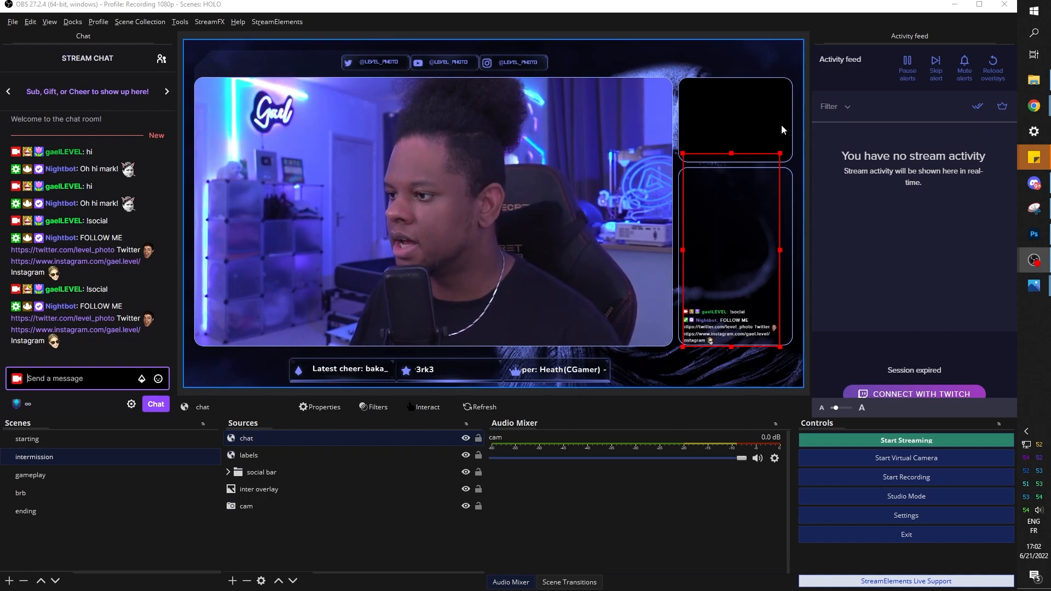
Resize the chat box so it spans the lower-right frame from its top edge down
mouse_move(779, 152)
left_mouse_down()
mouse_move(792, 132)
mouse_move(792, 140)
left_mouse_up()
left_click_drag(682, 131, 682, 132)
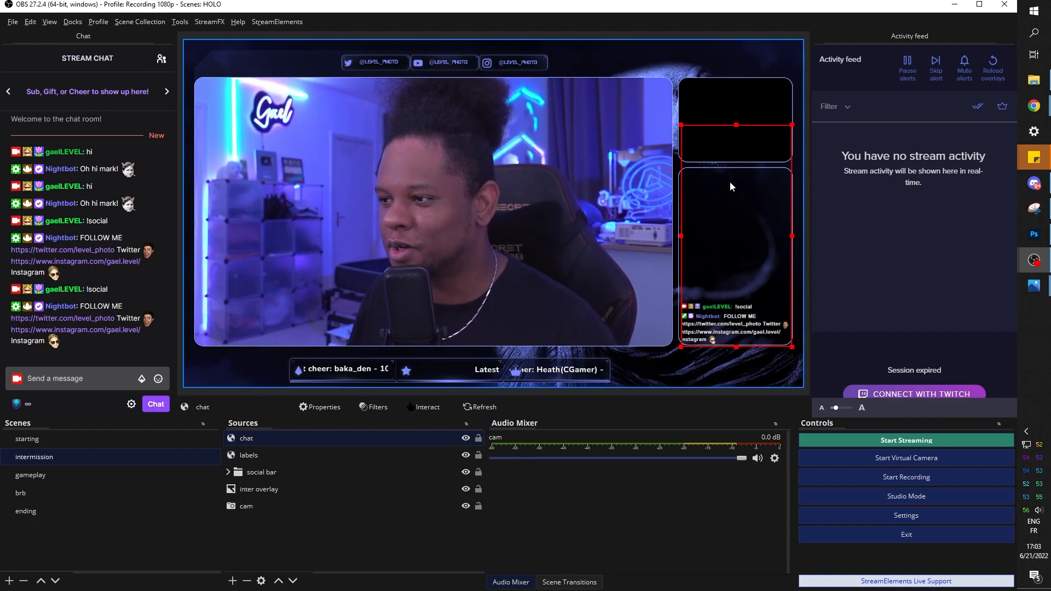
left_click_drag(737, 126, 733, 173)
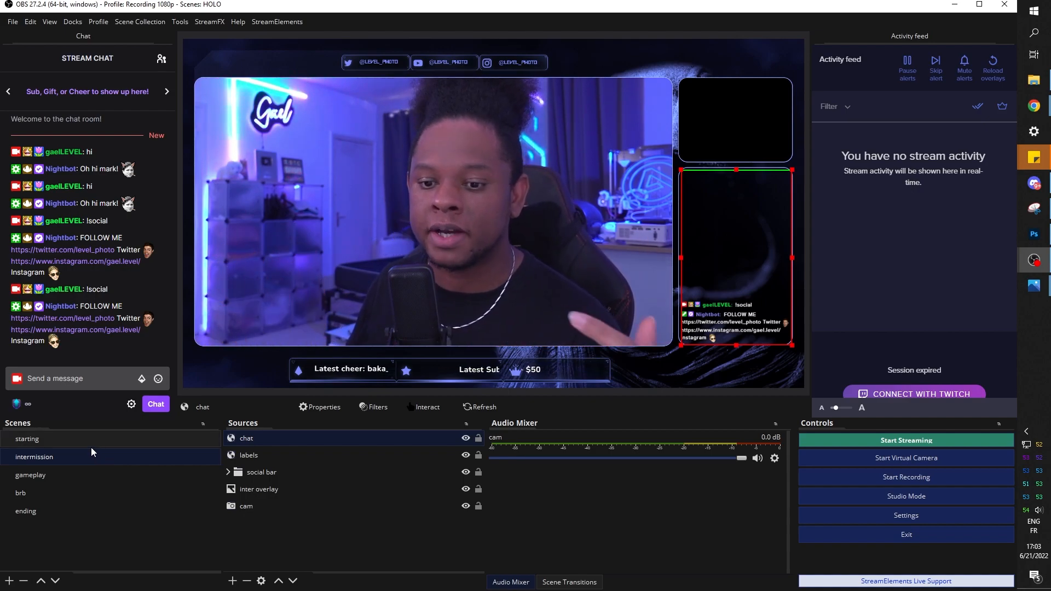
Add a Color Correction filter to the starting scene's starting overlay image
left_click(91, 445)
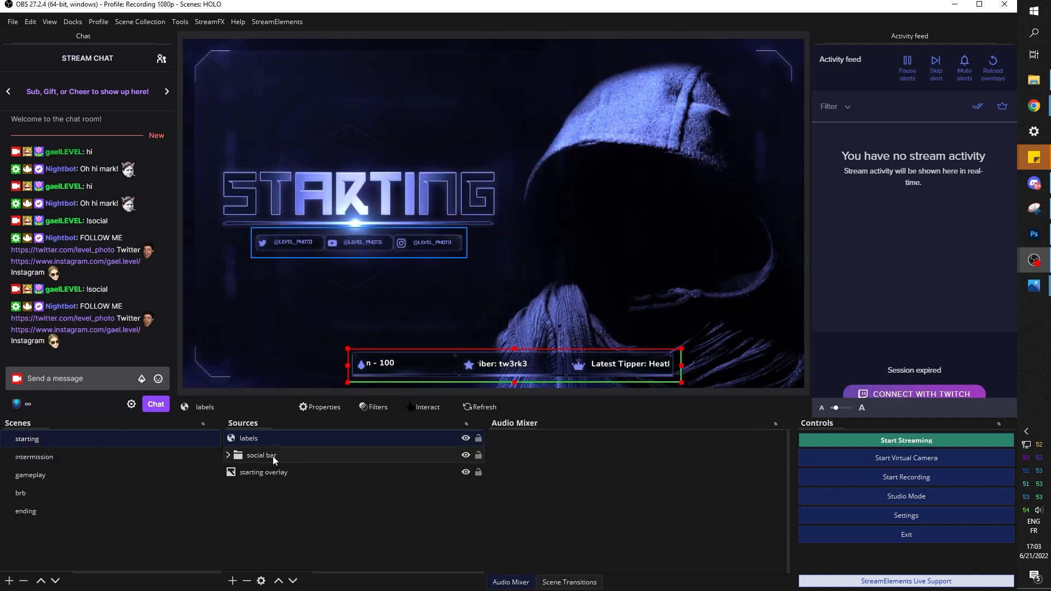
left_click(274, 472)
right_click(274, 474)
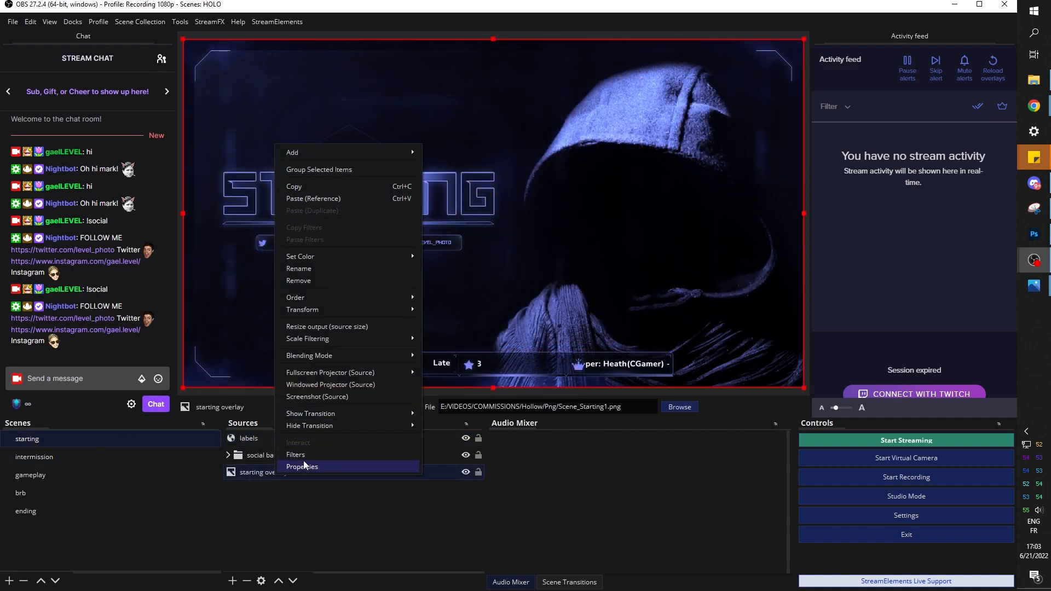
left_click(306, 455)
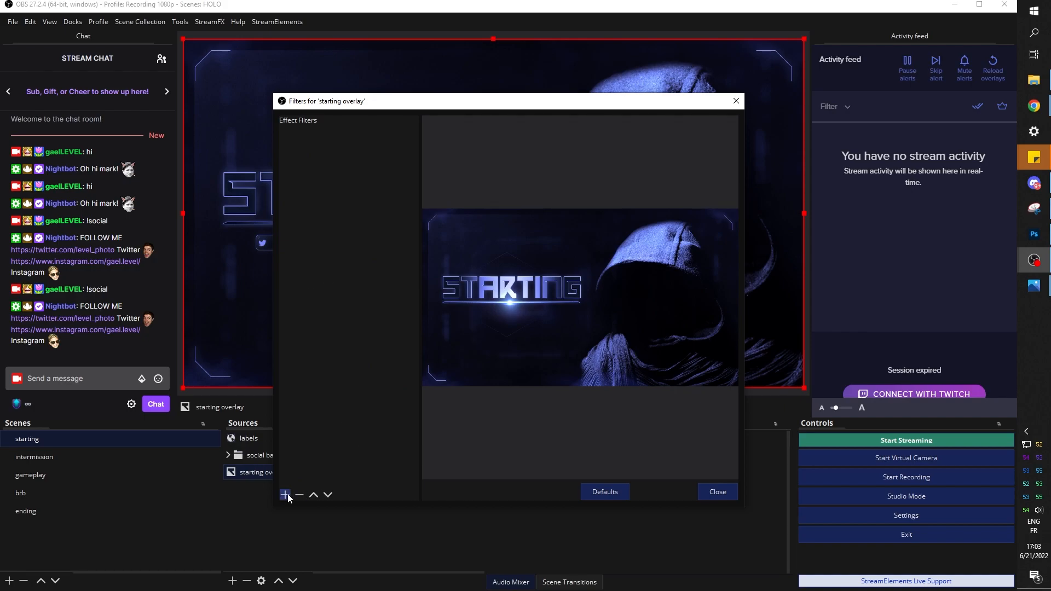
left_click(285, 494)
left_click(332, 340)
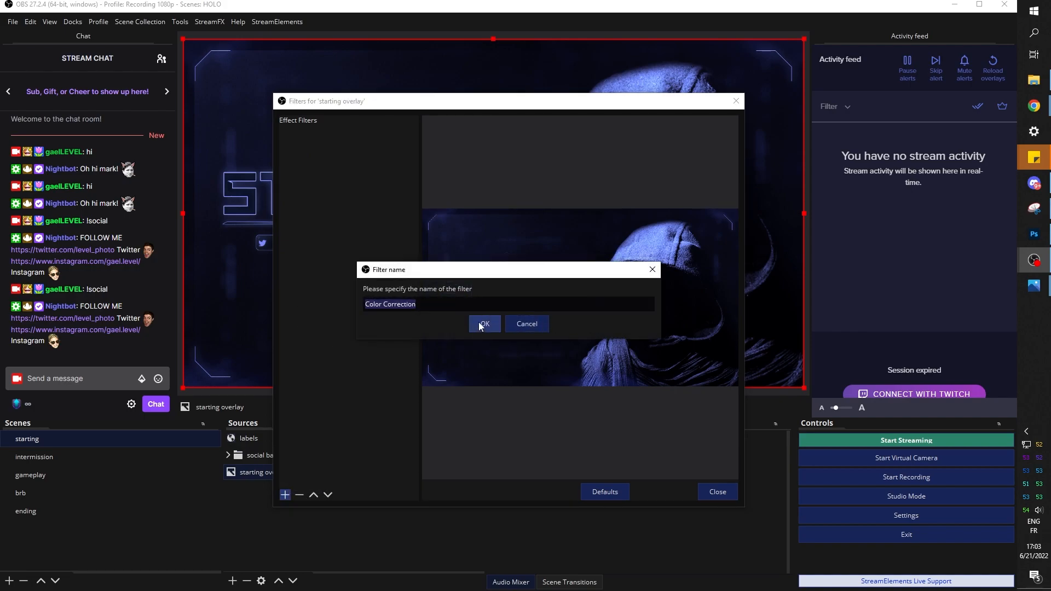
left_click(478, 323)
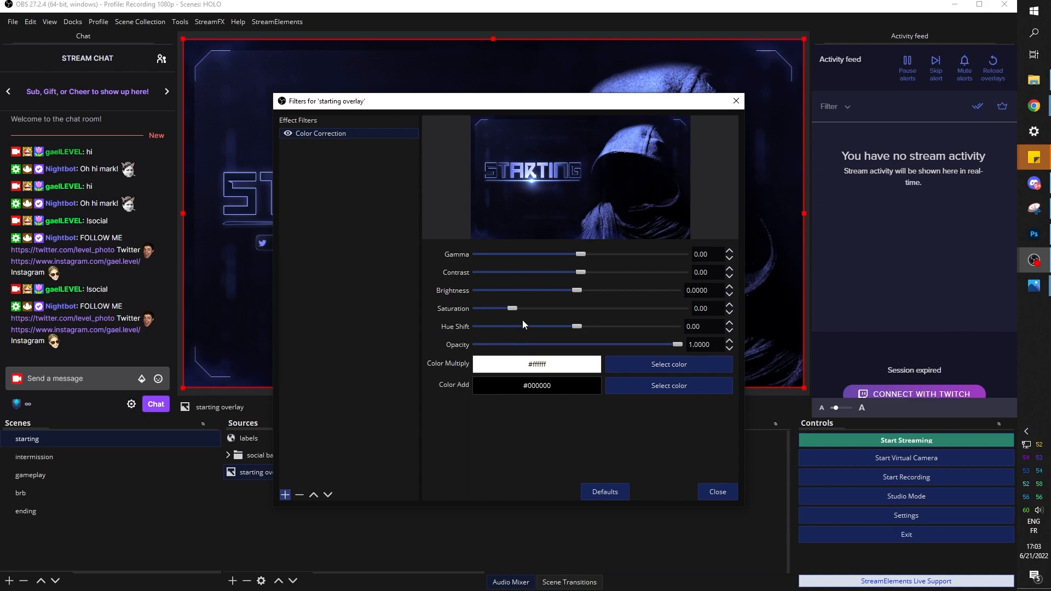
Set hue shift to -78.28 and saturation to 1.26 to tint the overlay magenta
left_click_drag(576, 328, 501, 337)
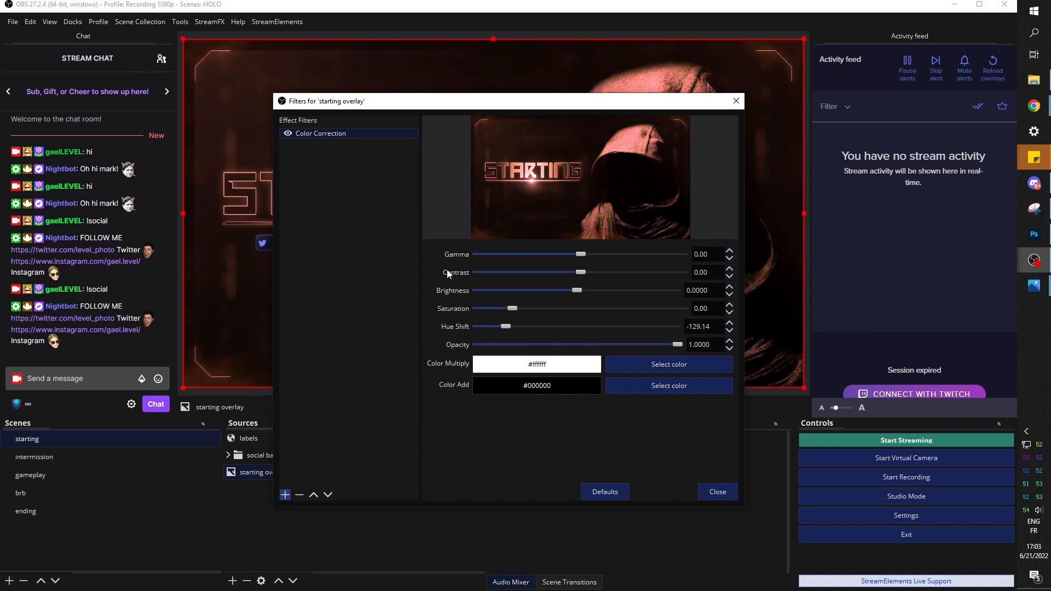
left_click_drag(418, 103, 750, 60)
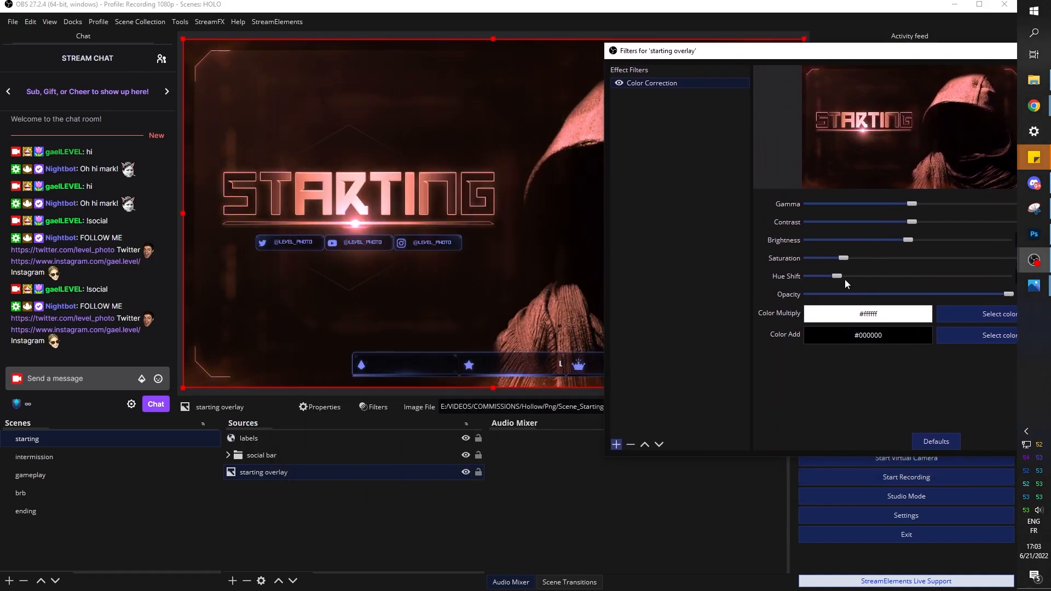
left_click_drag(836, 277, 865, 279)
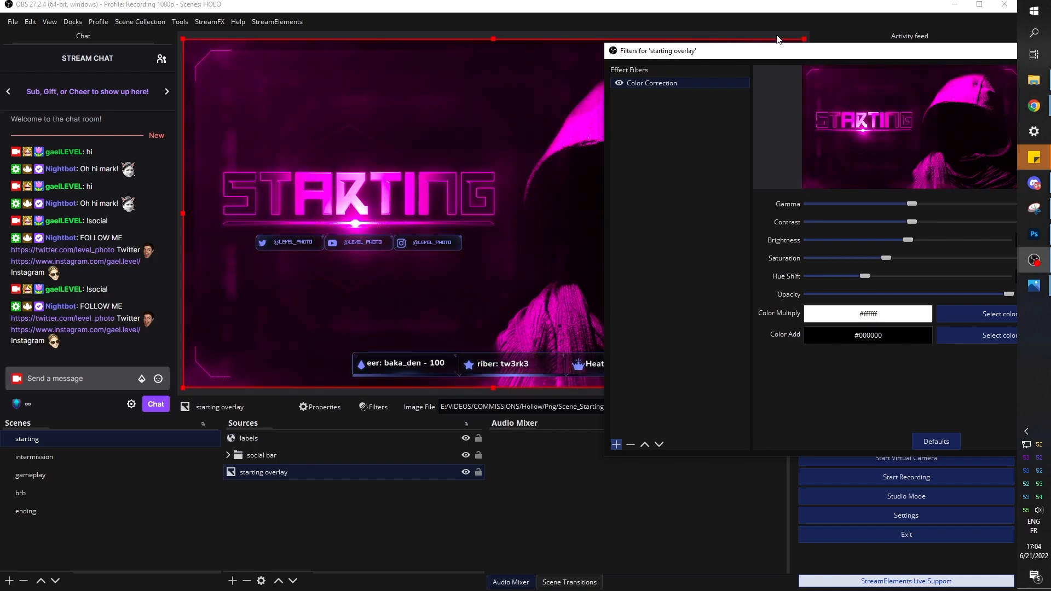
left_click_drag(817, 51, 385, 80)
left_click(618, 465)
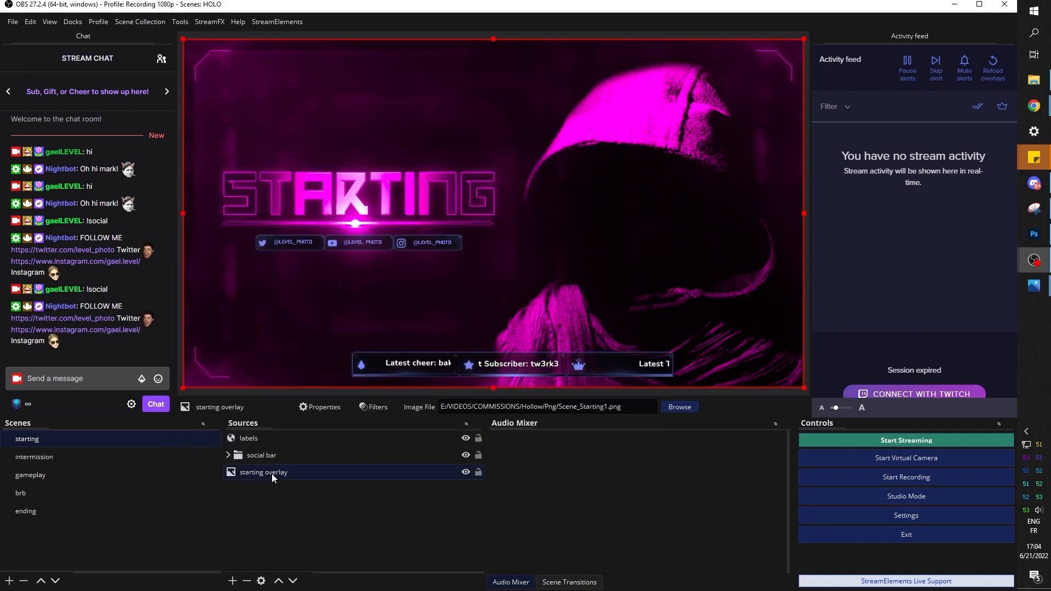
right_click(272, 474)
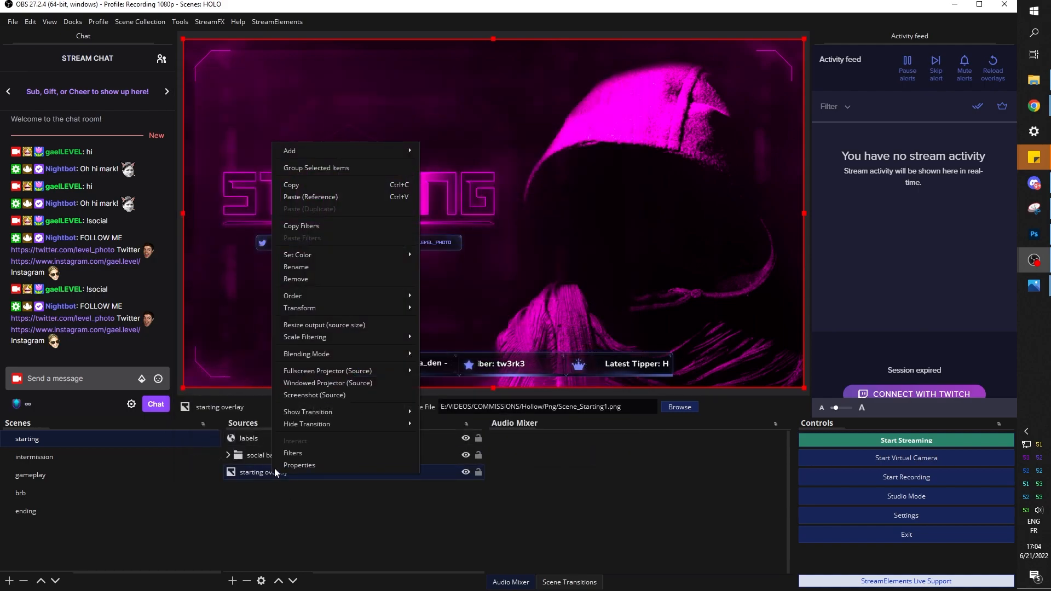
Copy the starting overlay's filters and paste them onto the labels and social bar
left_click(333, 224)
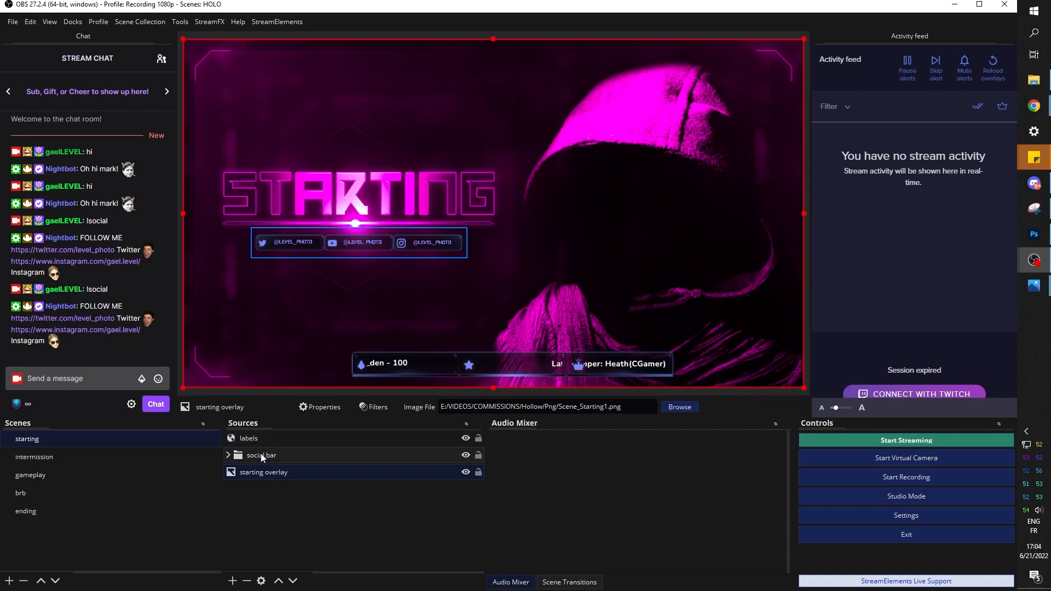
left_click(255, 440)
right_click(254, 440)
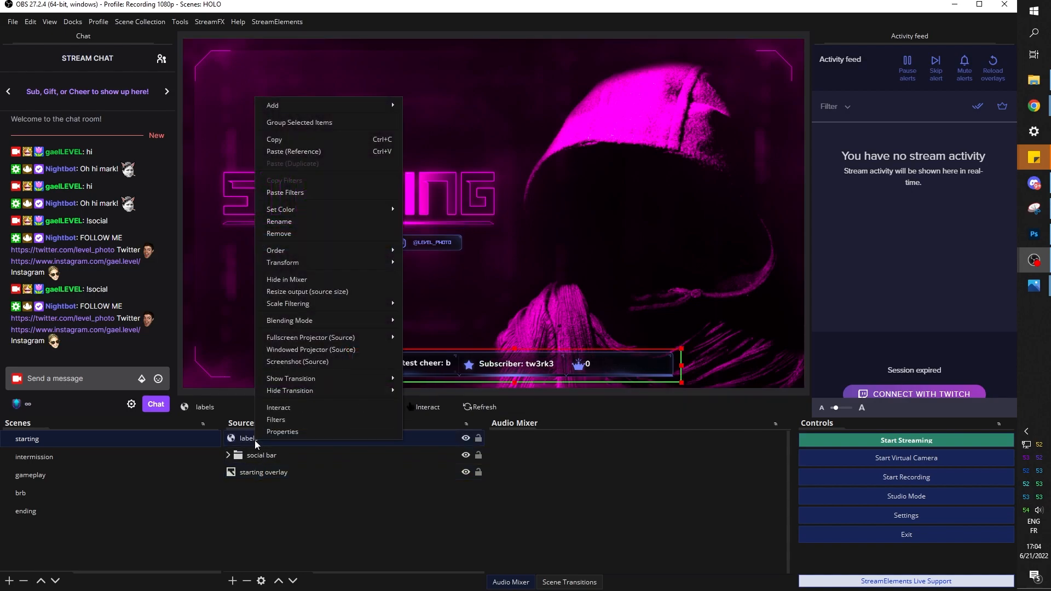
left_click(301, 193)
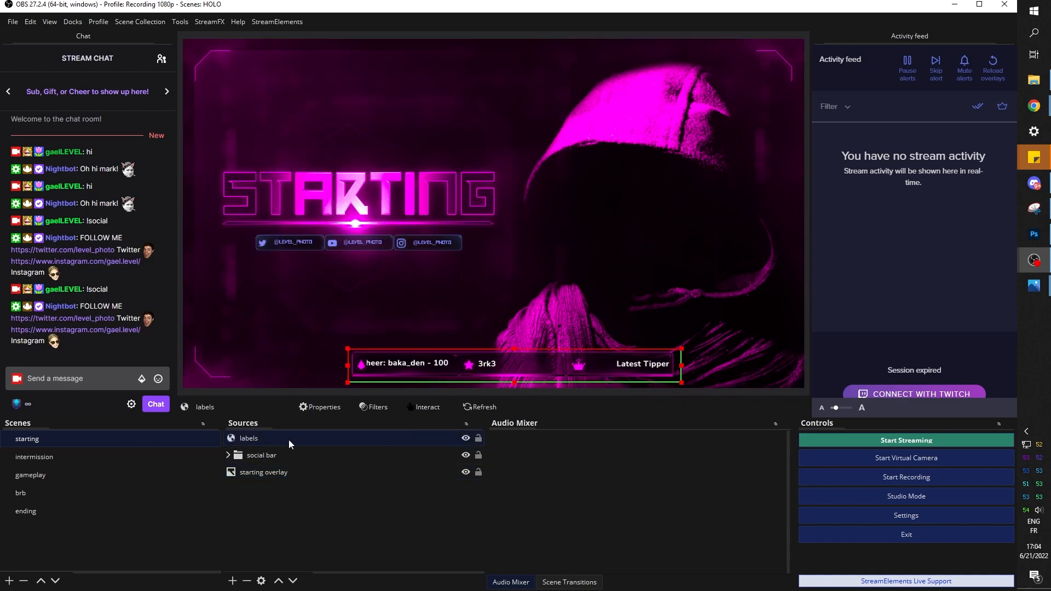
right_click(270, 457)
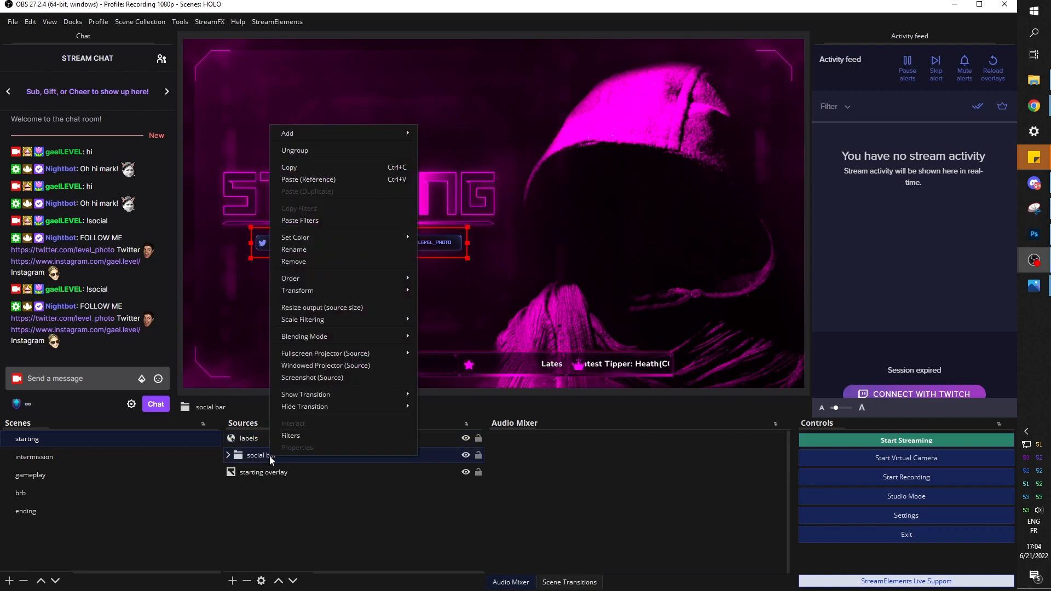
left_click(307, 221)
Paste the same filters onto the intermission overlay and gameplay camera frame, then return to starting
left_click(171, 461)
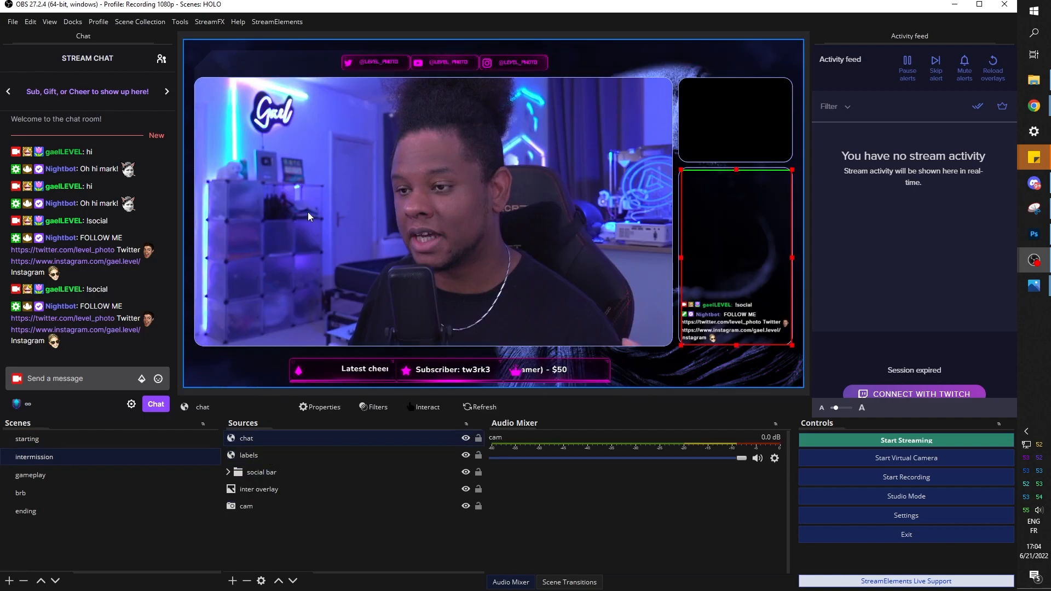
left_click(256, 491)
right_click(255, 492)
left_click(301, 257)
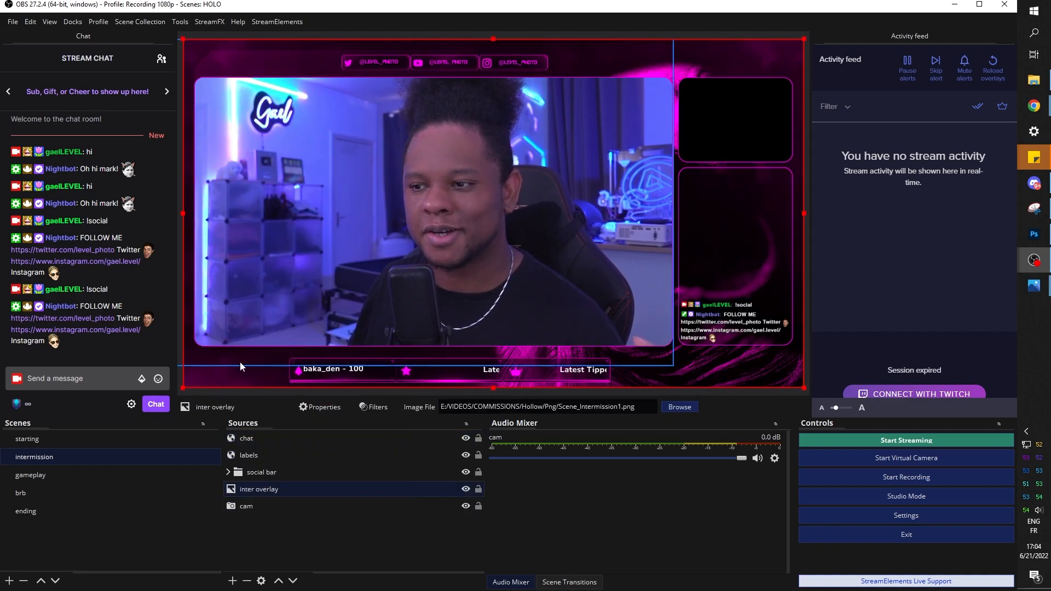
left_click(24, 475)
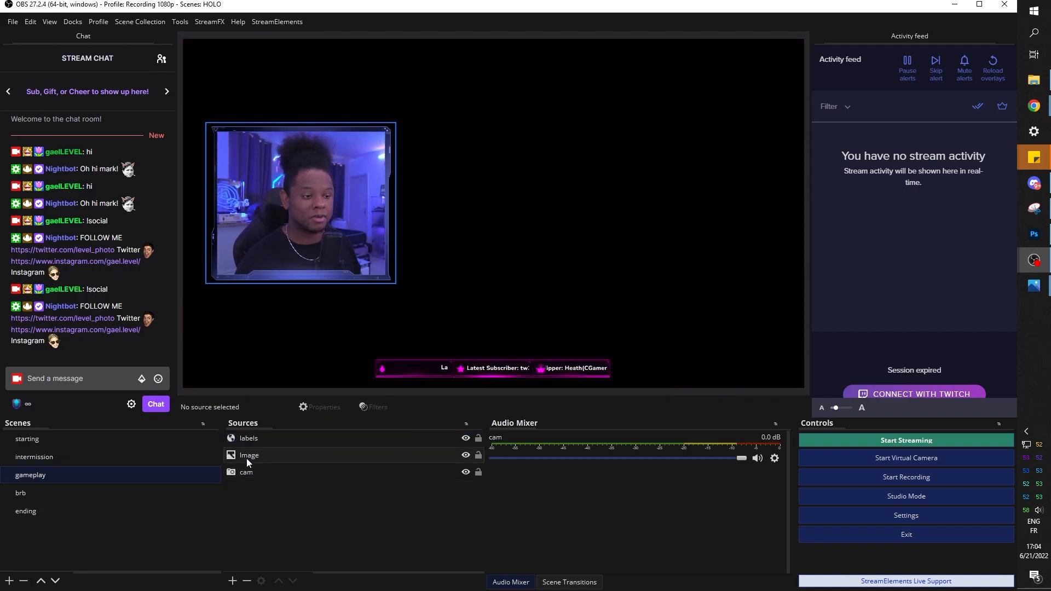
right_click(246, 456)
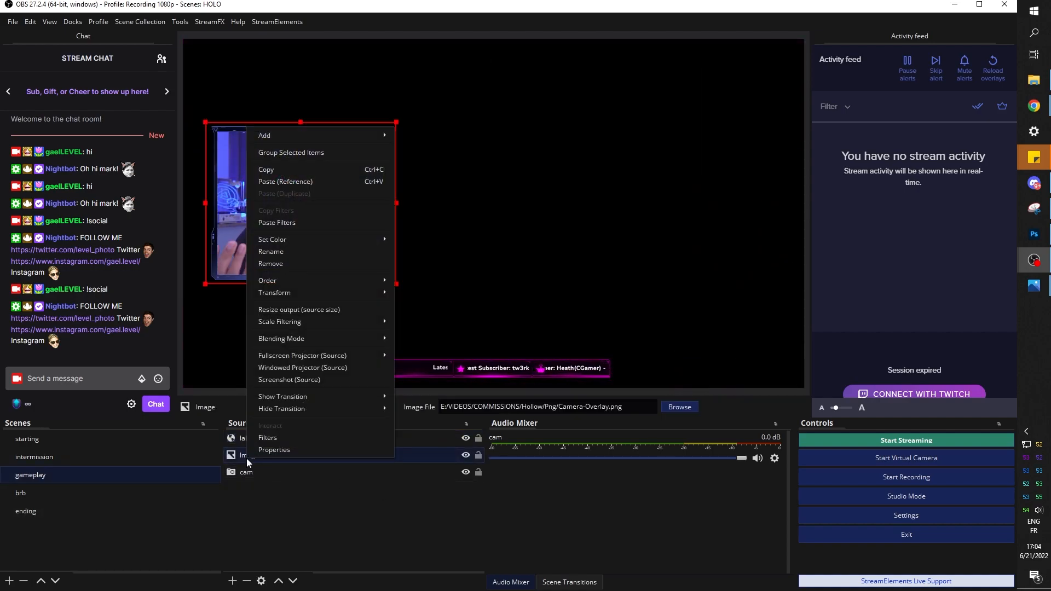
left_click(269, 224)
left_click(47, 440)
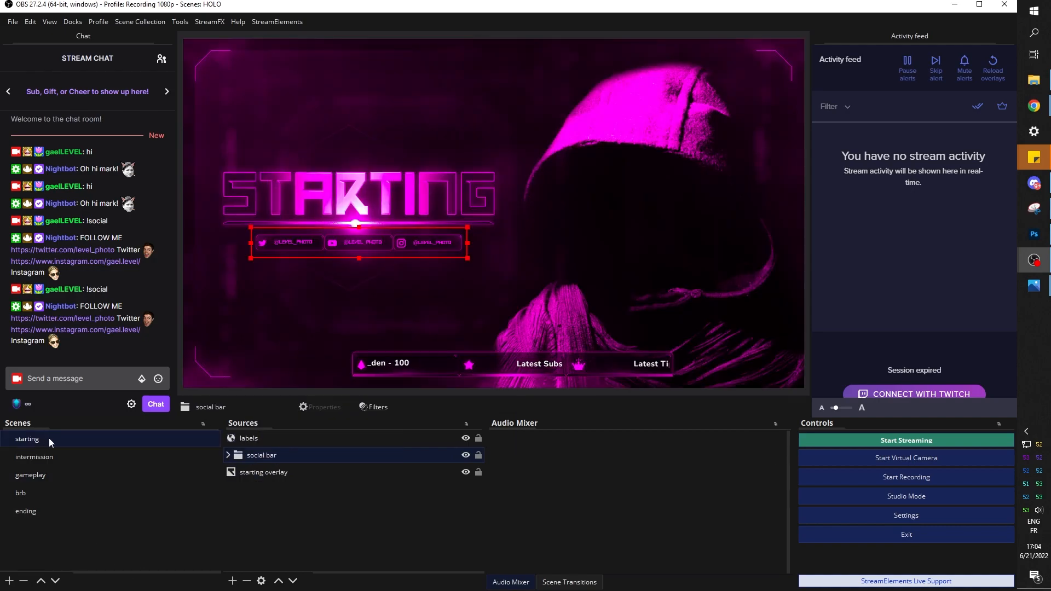
Add a Luma Wipe transition with the Fractal pattern and a 3000 ms duration
left_click(570, 582)
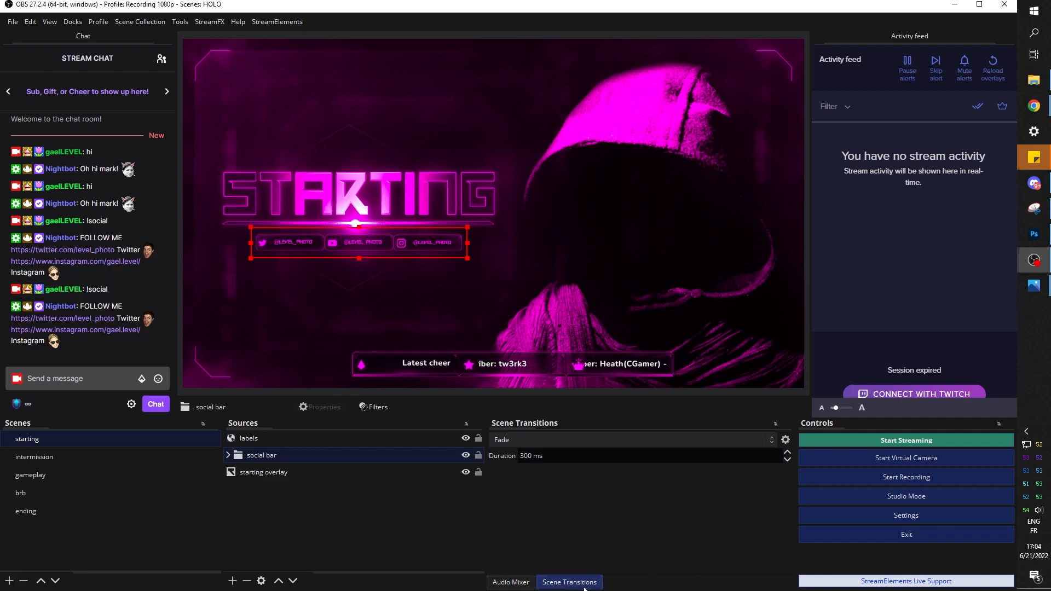
left_click(589, 440)
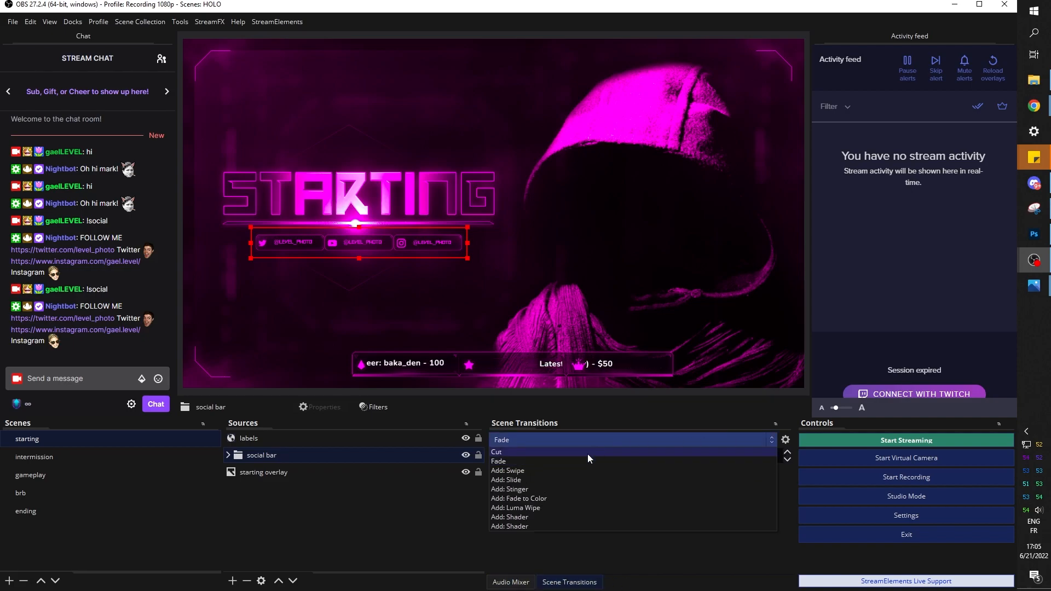
left_click(559, 507)
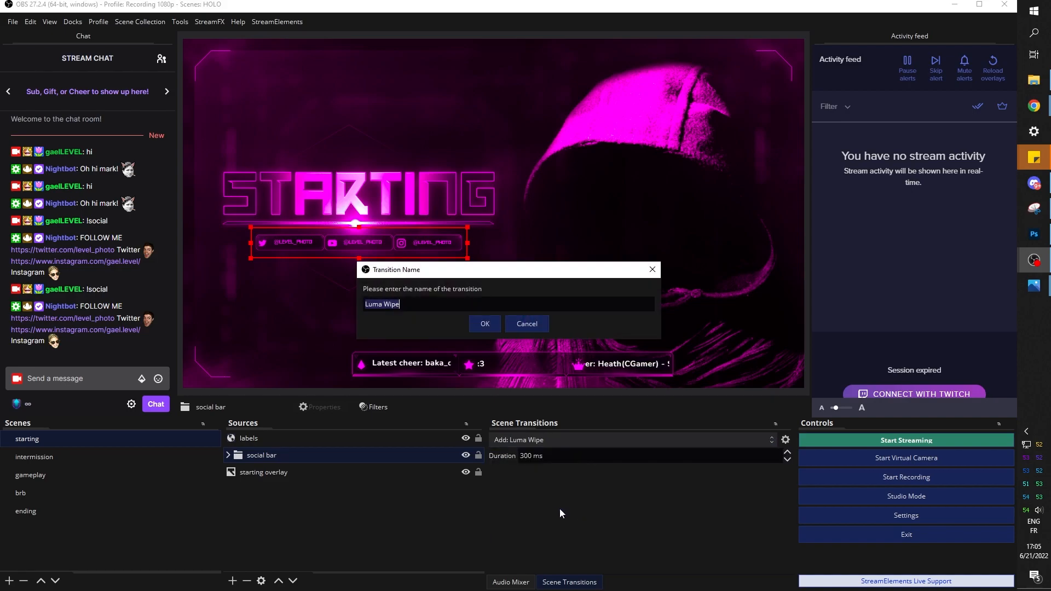
left_click(483, 325)
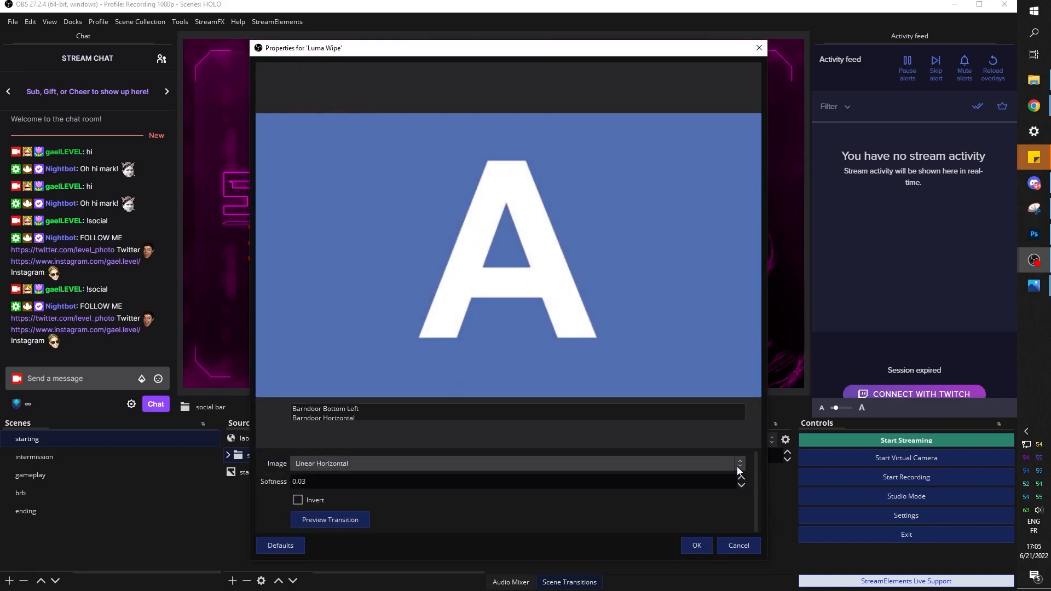
left_click(737, 465)
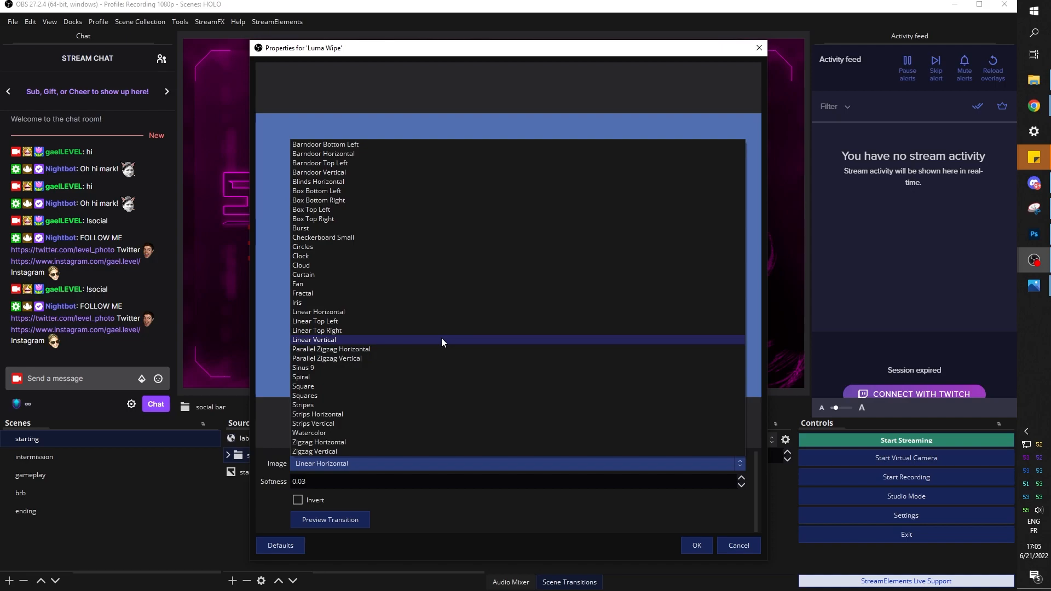
left_click(308, 294)
left_click(696, 545)
type("000 ms")
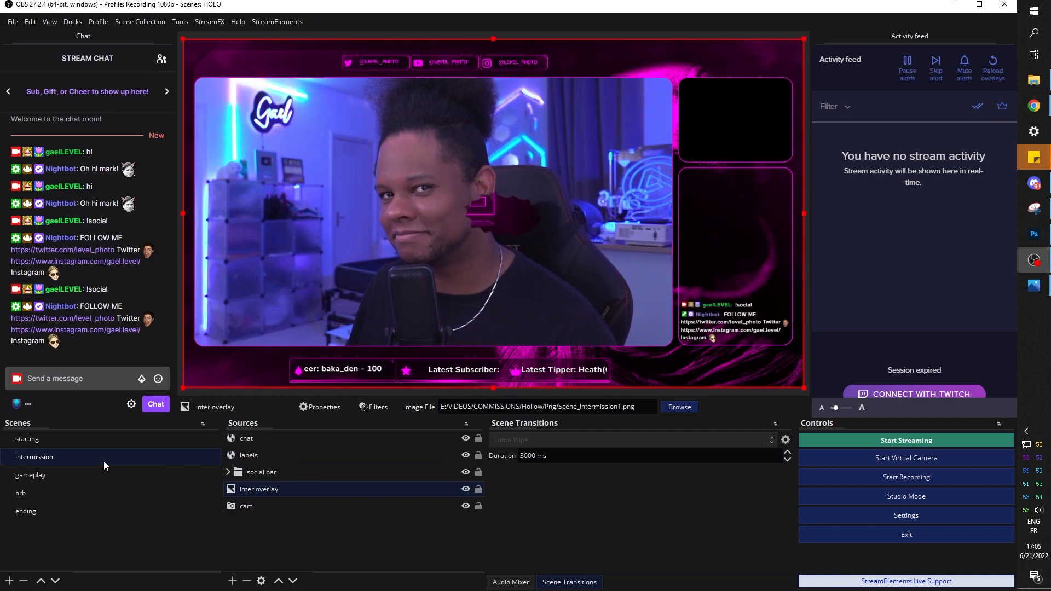
Preview the wipe on the gameplay scene, then open Hollow > psd > Text.psd in Photopea
left_click(89, 477)
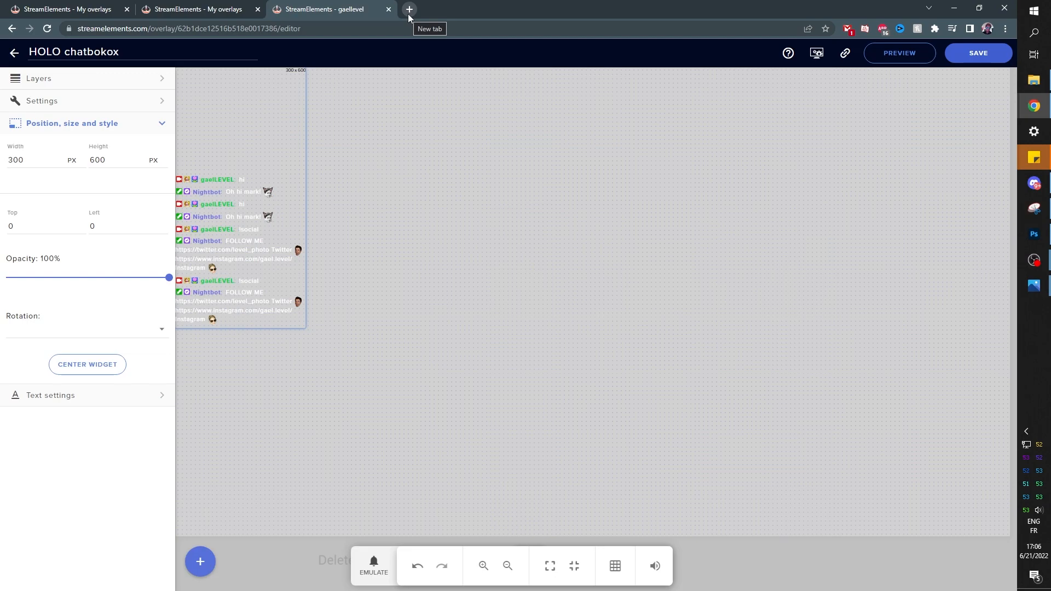
left_click(408, 9)
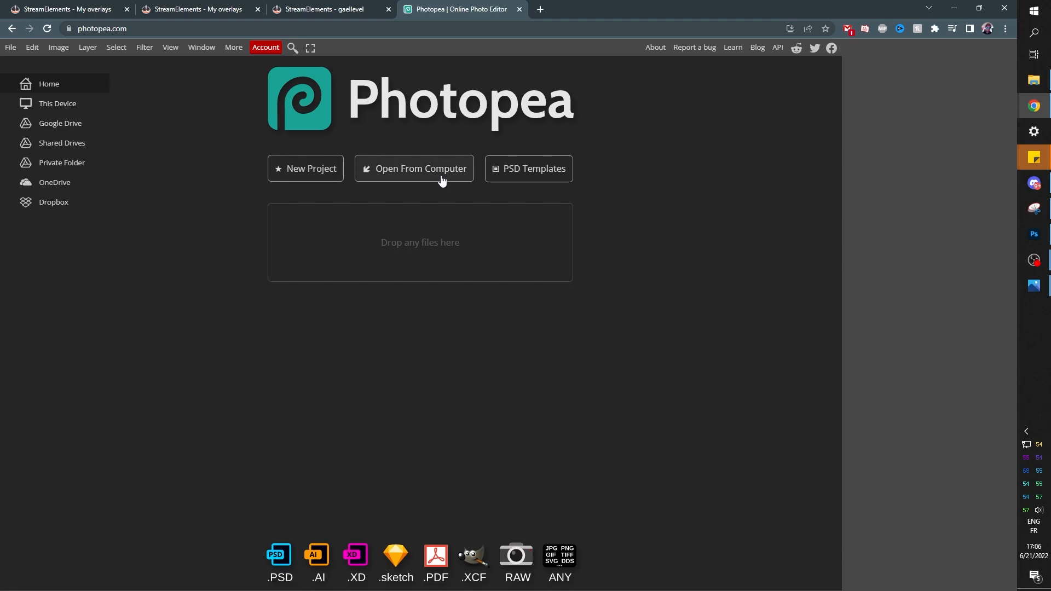
left_click(391, 179)
left_click(44, 207)
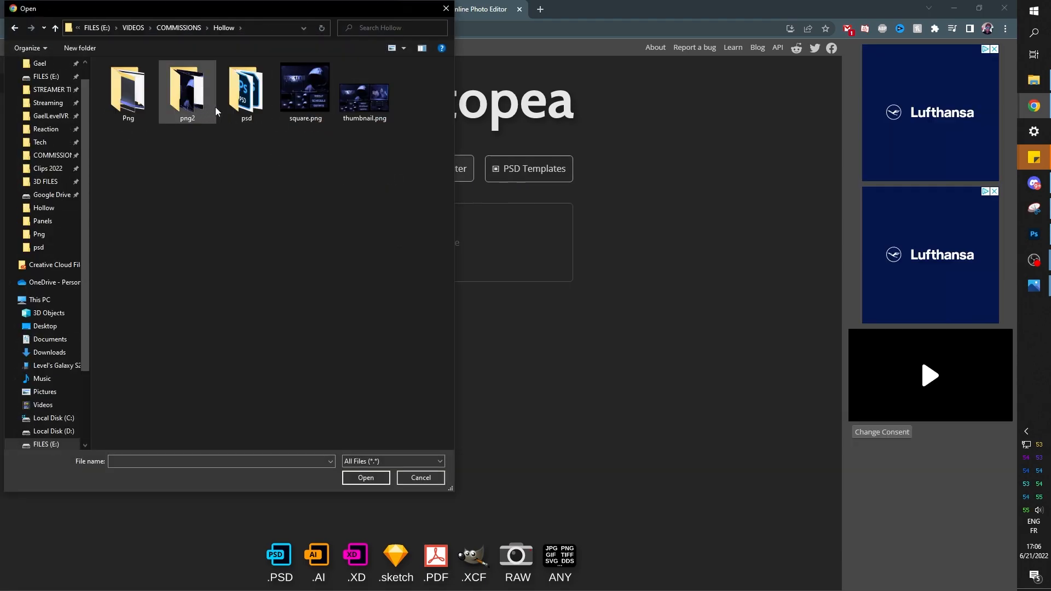
double_click(239, 102)
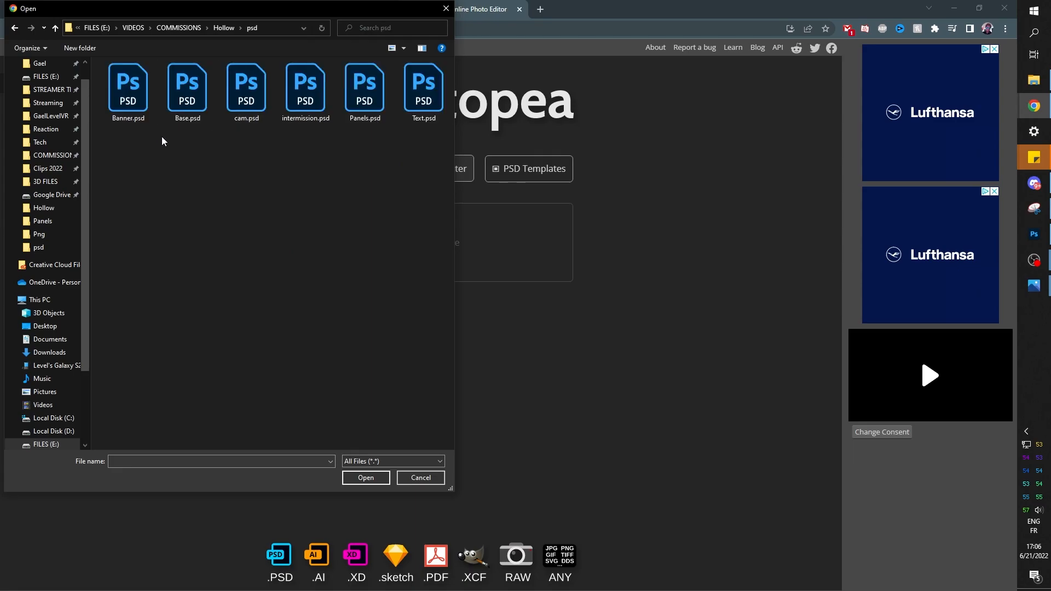
double_click(415, 107)
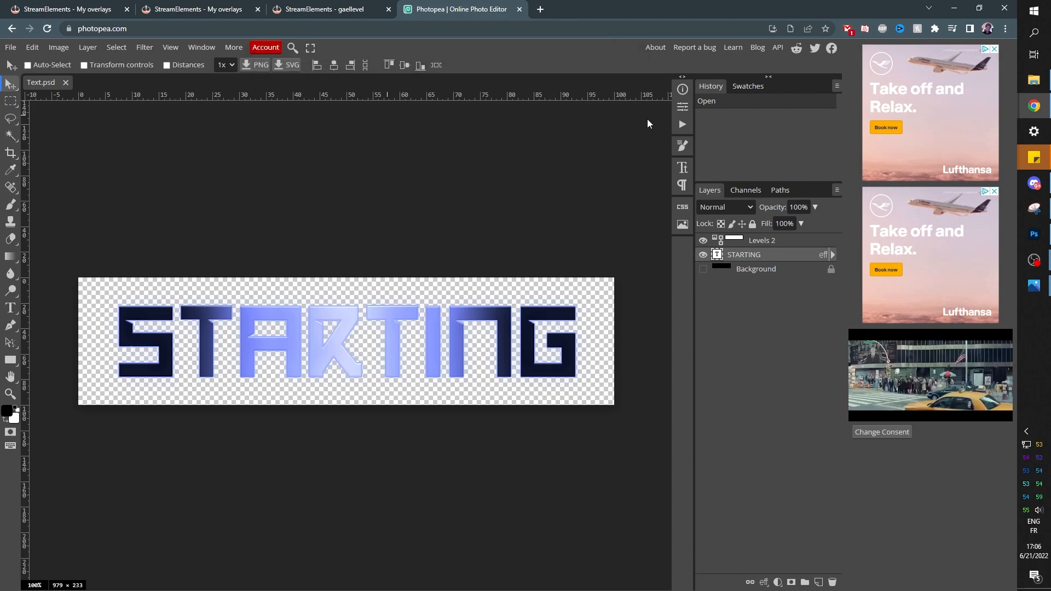
Replace the STARTING title text with 'POOP'
left_click(10, 309)
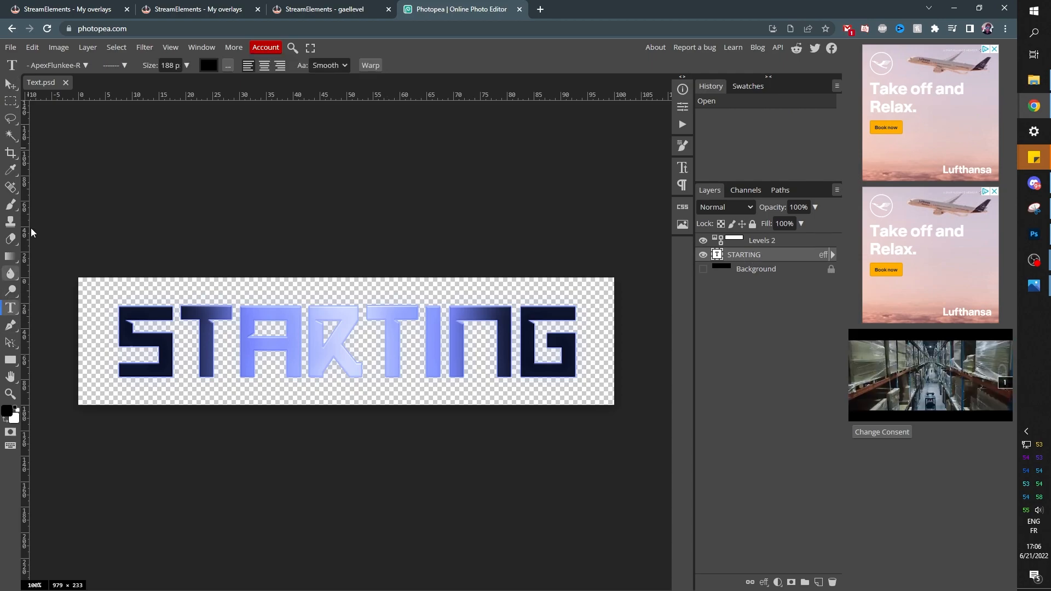
left_click(86, 65)
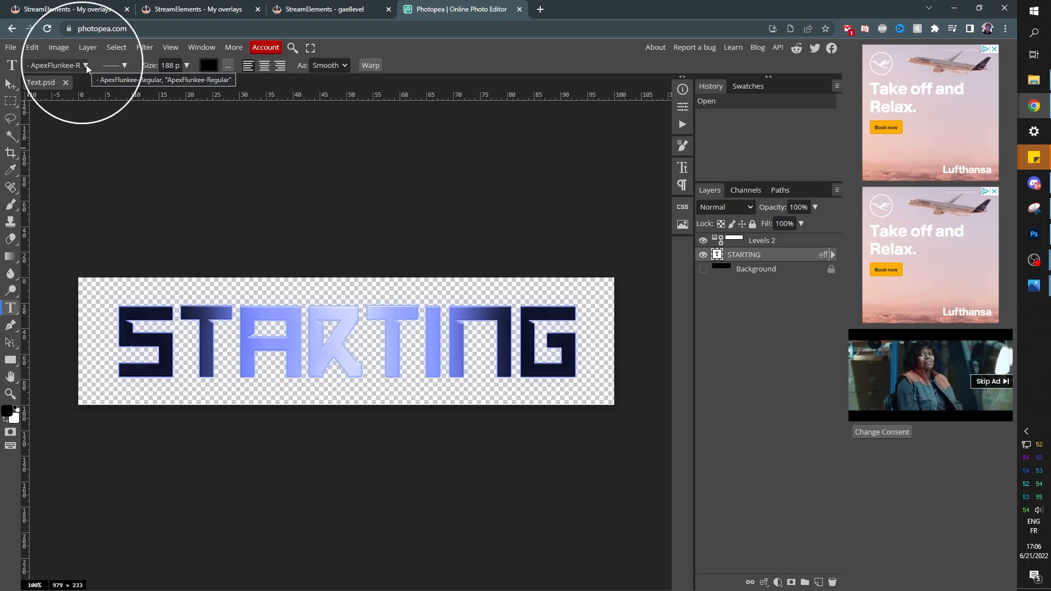
left_click(142, 150)
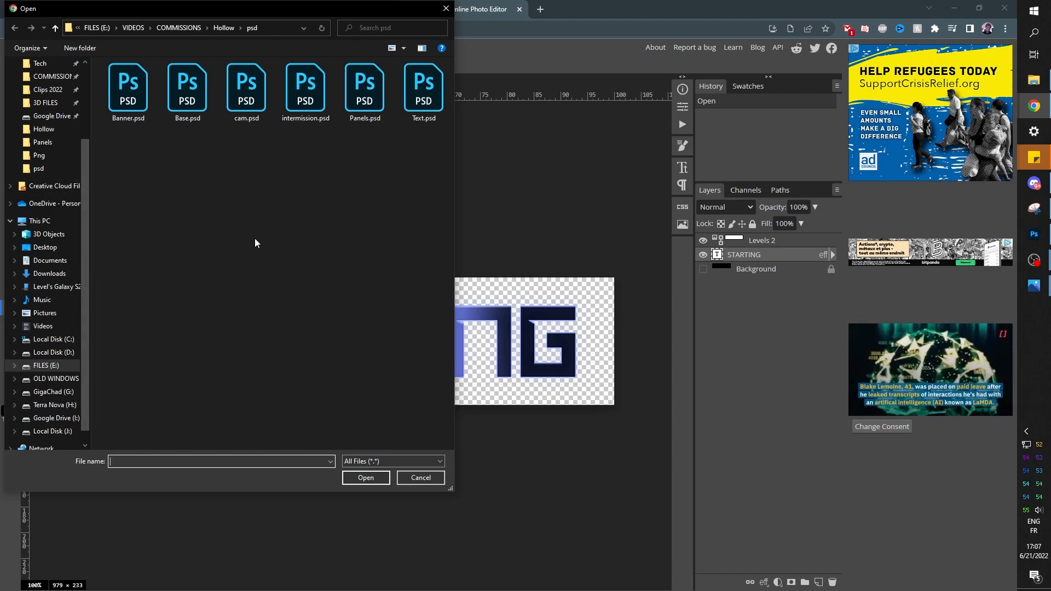
left_click(421, 478)
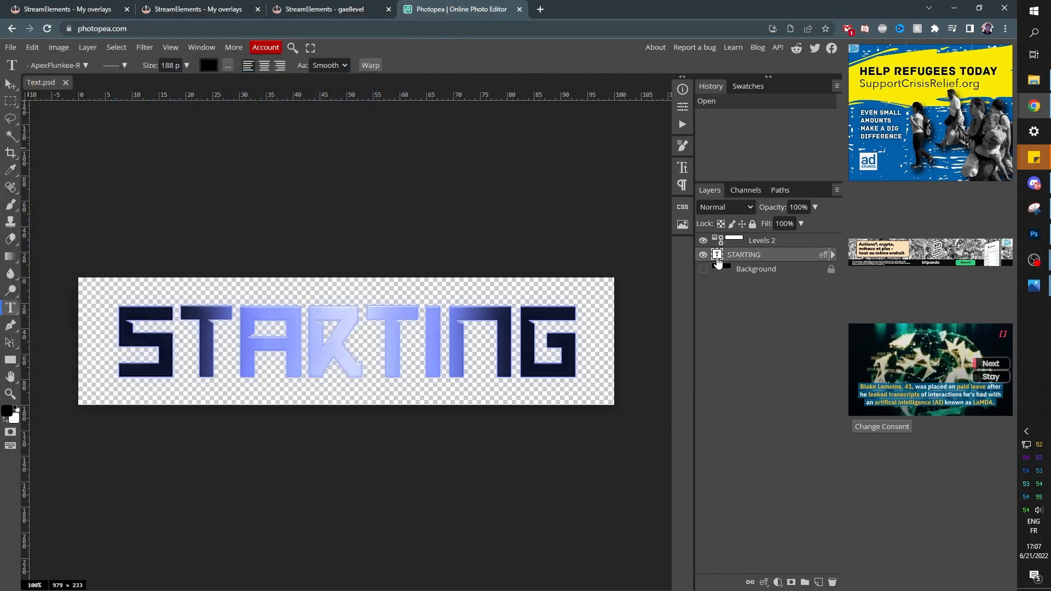
left_click(752, 269)
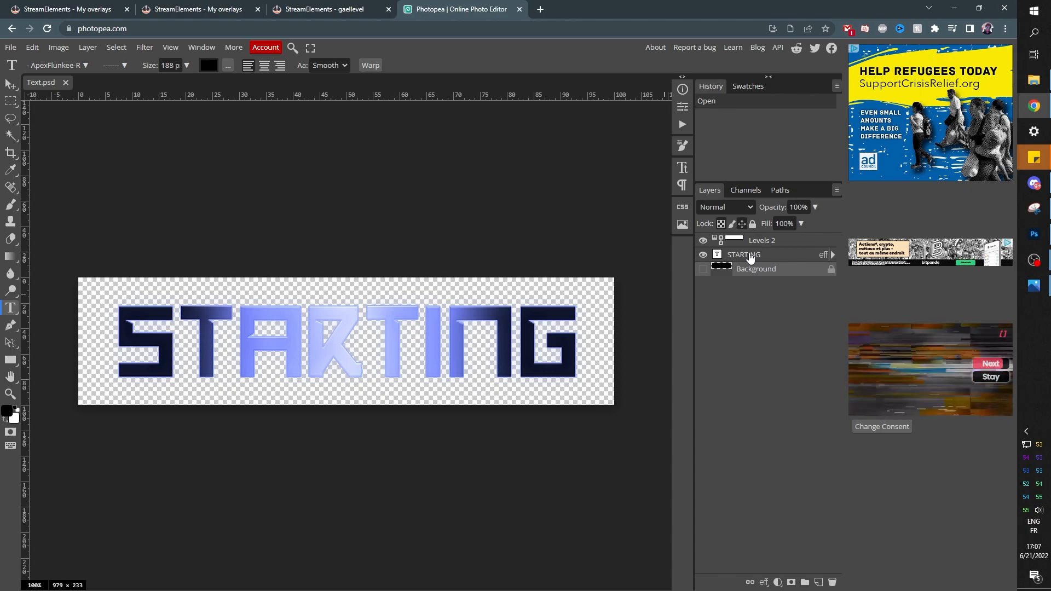
double_click(718, 256)
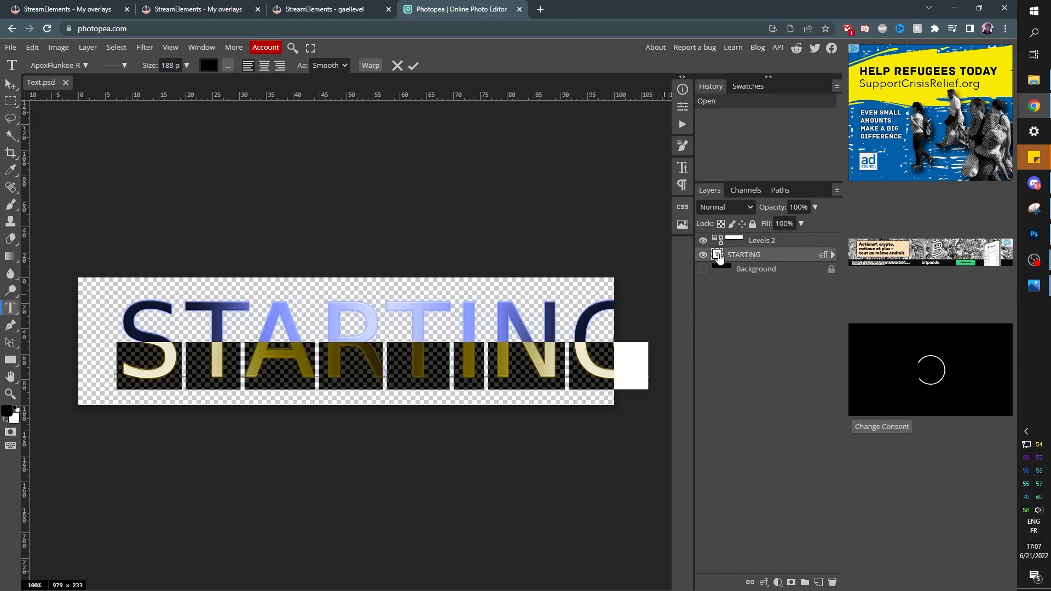
type("P")
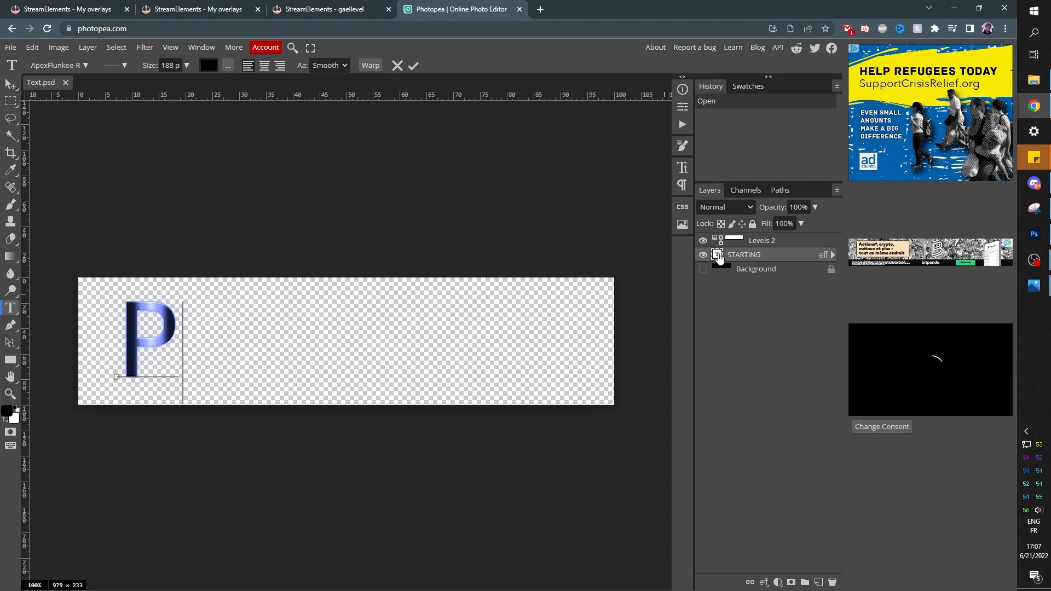
type("OOP")
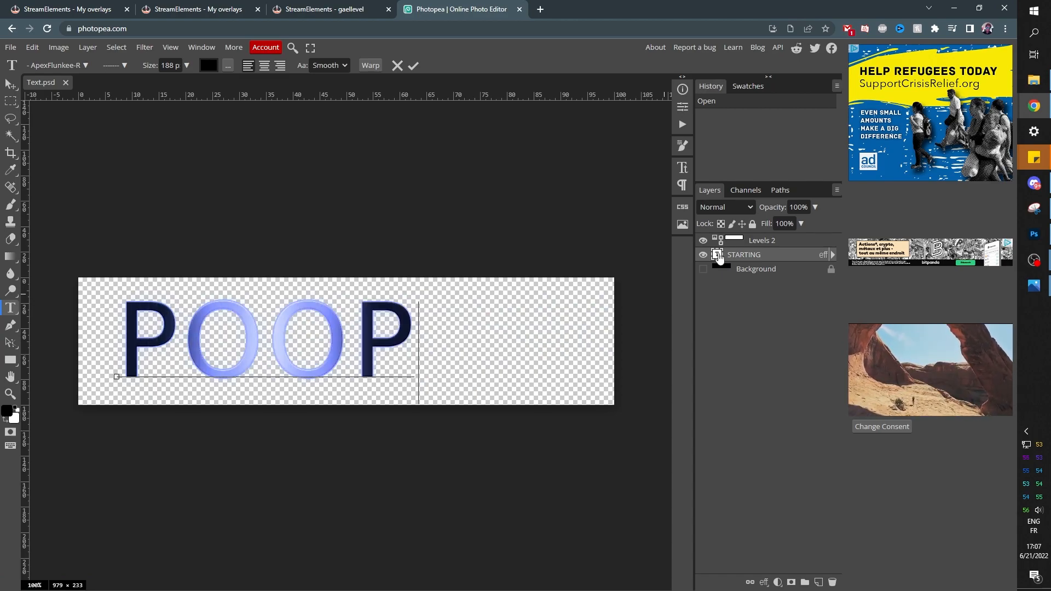
left_click(85, 65)
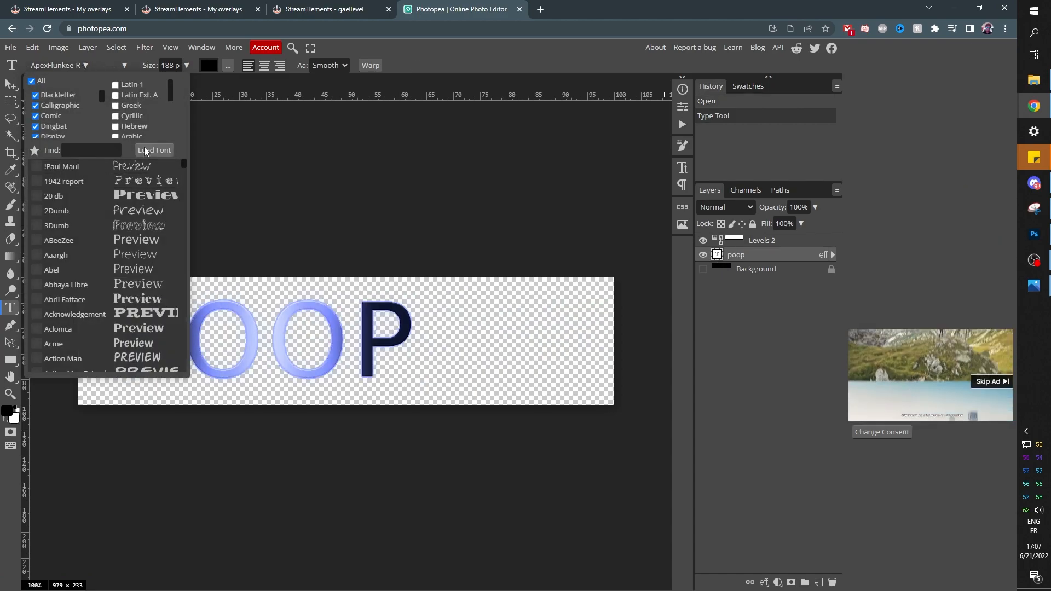
Load ApexFlunkee-Regular.ttf from the downloaded fonts, keeping it for future sessions
left_click(145, 149)
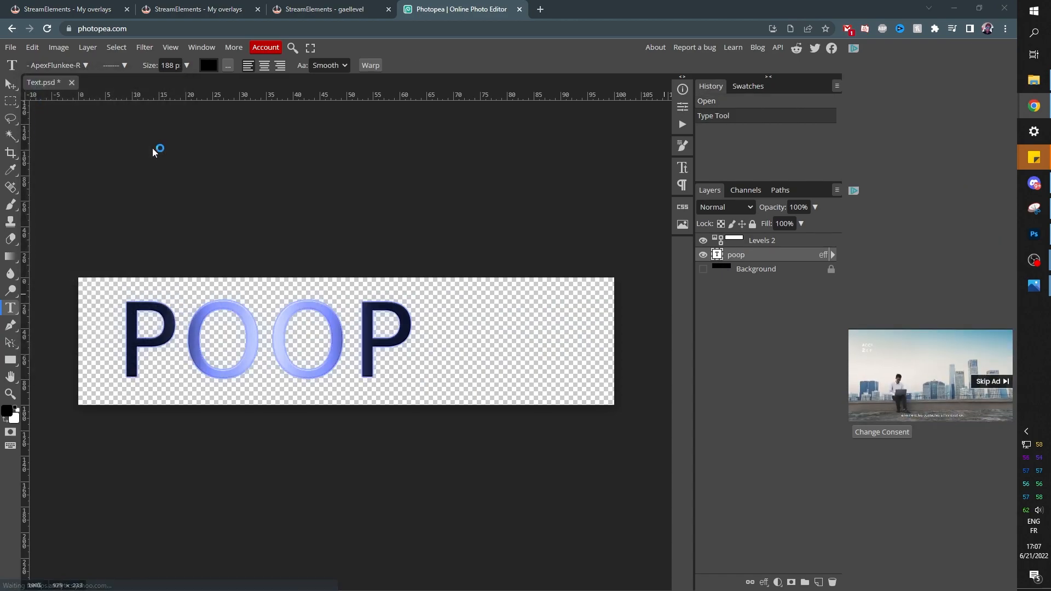
left_click(126, 378)
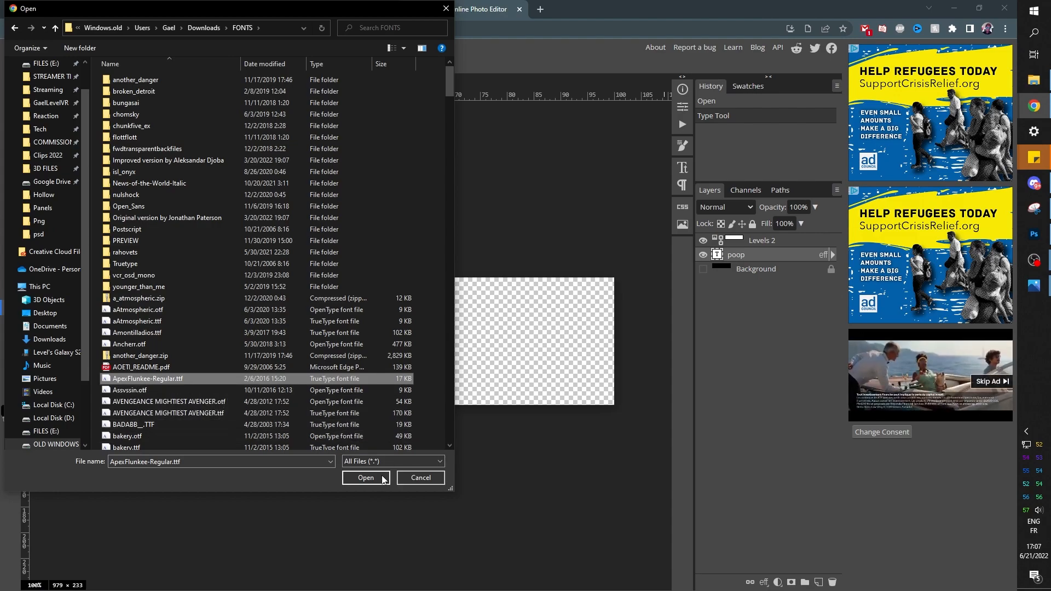
left_click(365, 477)
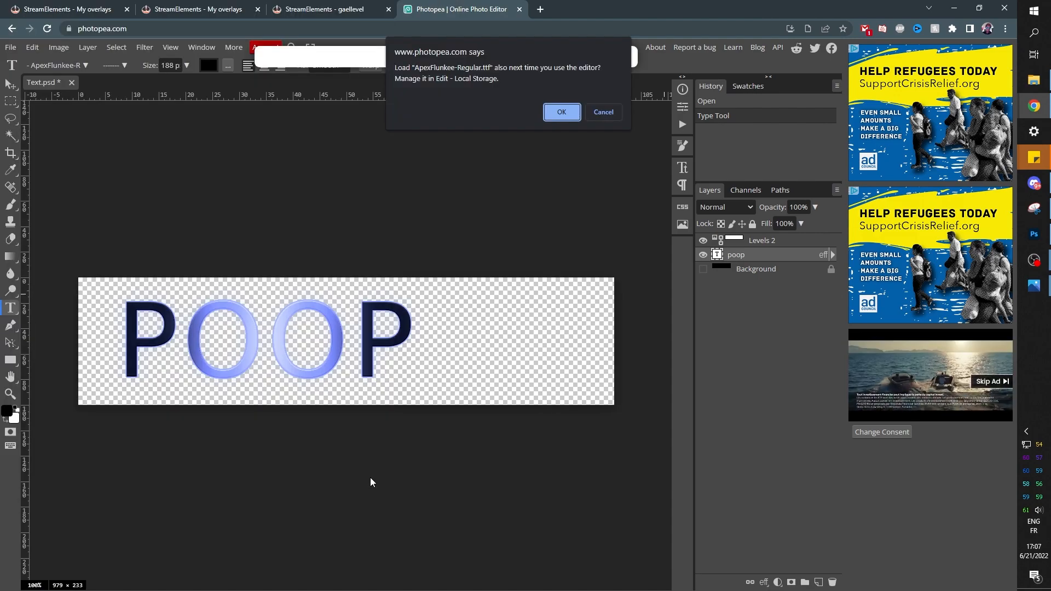
left_click(566, 111)
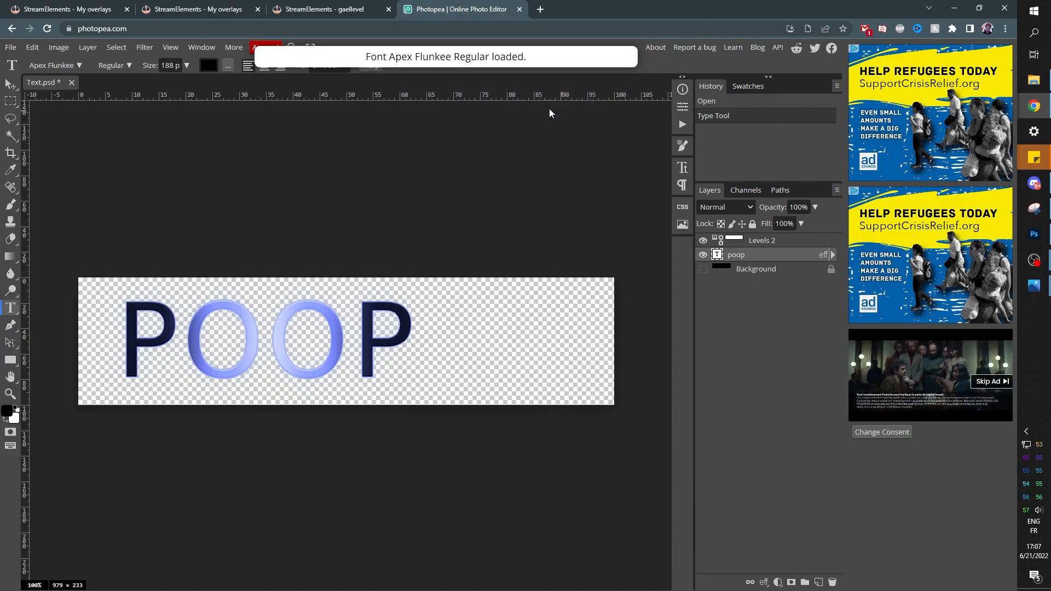
double_click(717, 256)
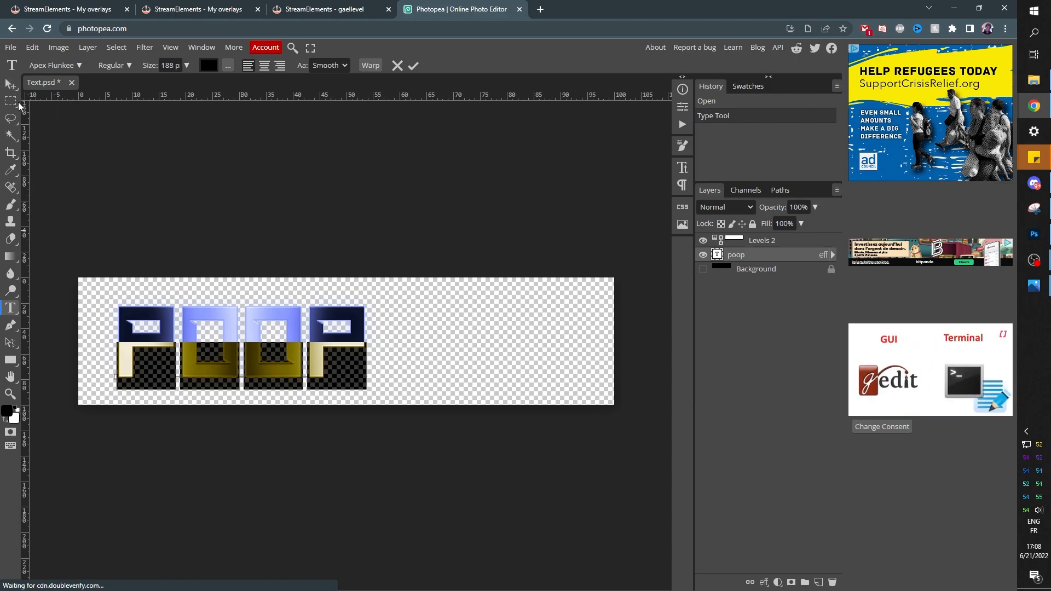
Centre the POOP text on the canvas and export it as Text.png
left_click(10, 85)
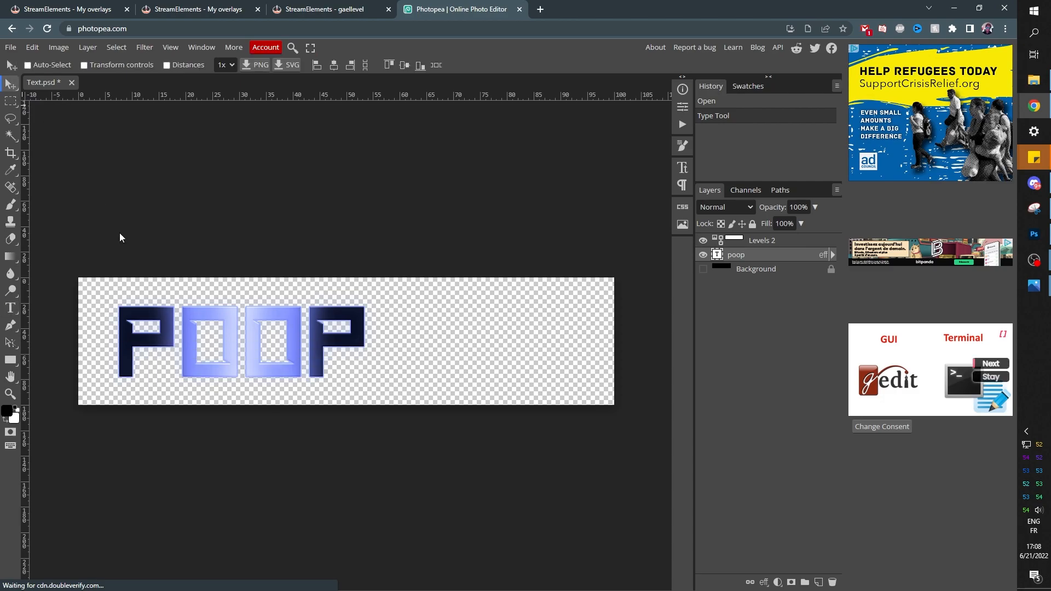
left_click_drag(234, 359, 340, 359)
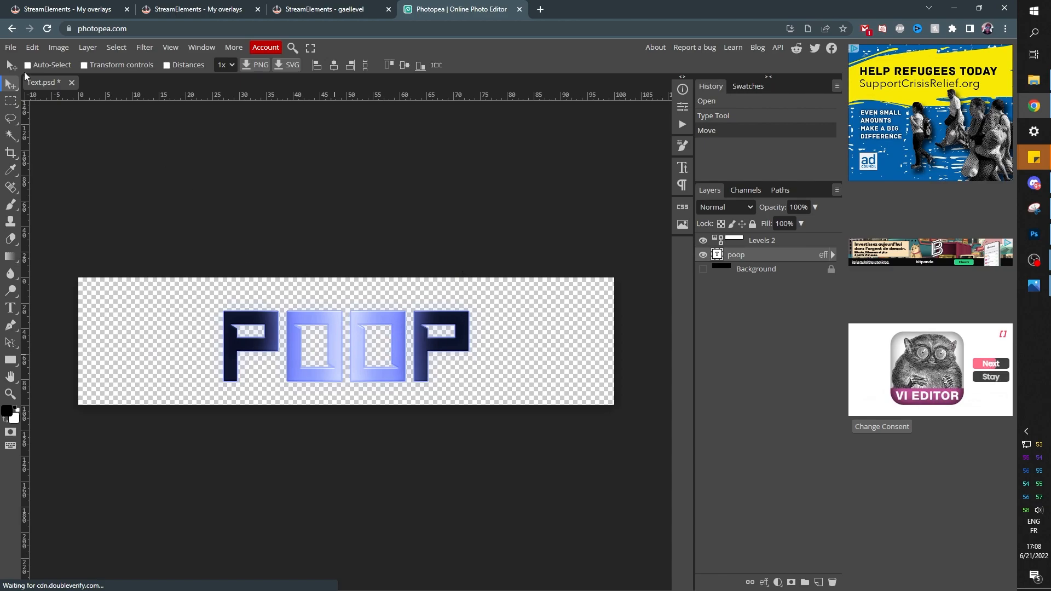
left_click(12, 49)
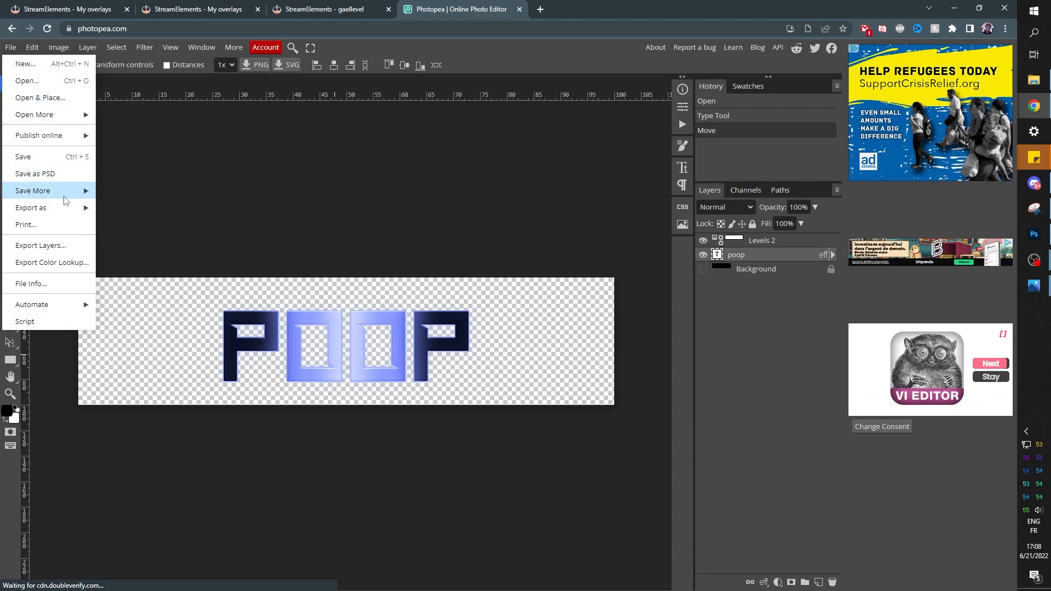
mouse_move(64, 210)
left_click(129, 210)
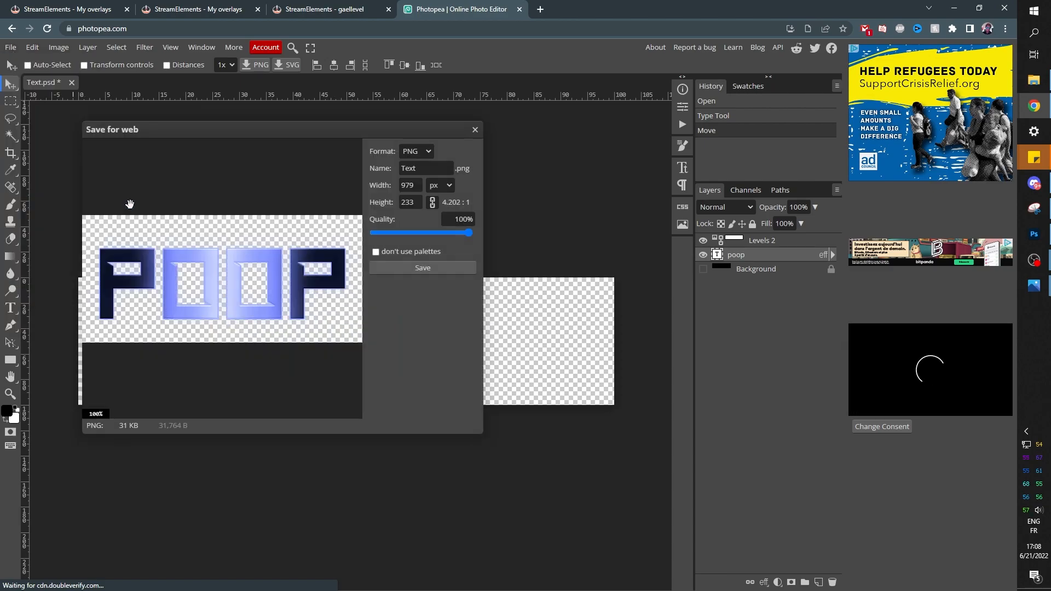
left_click(401, 267)
left_click(370, 481)
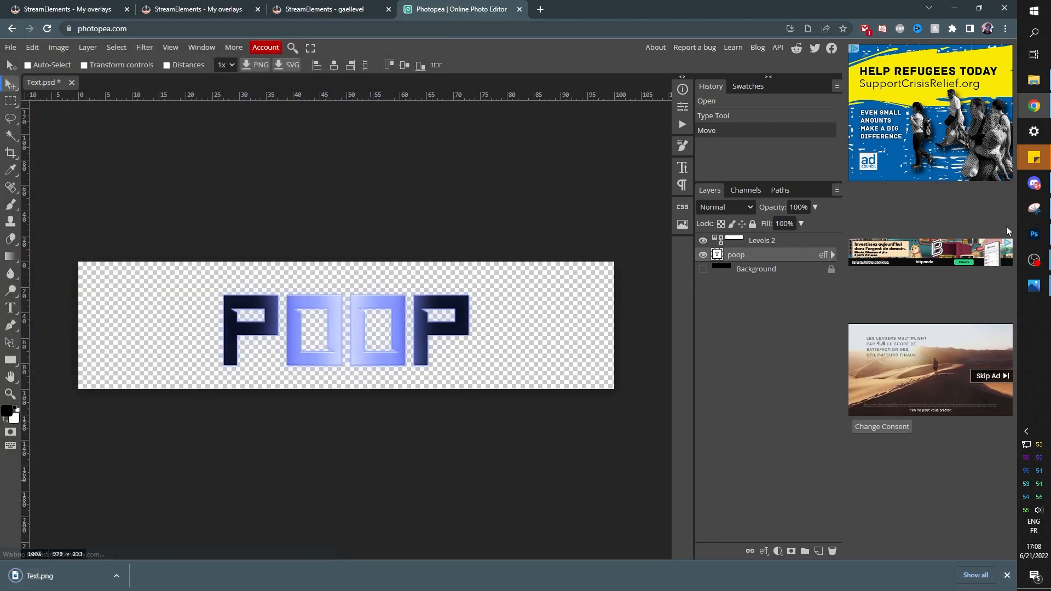
left_click(1032, 260)
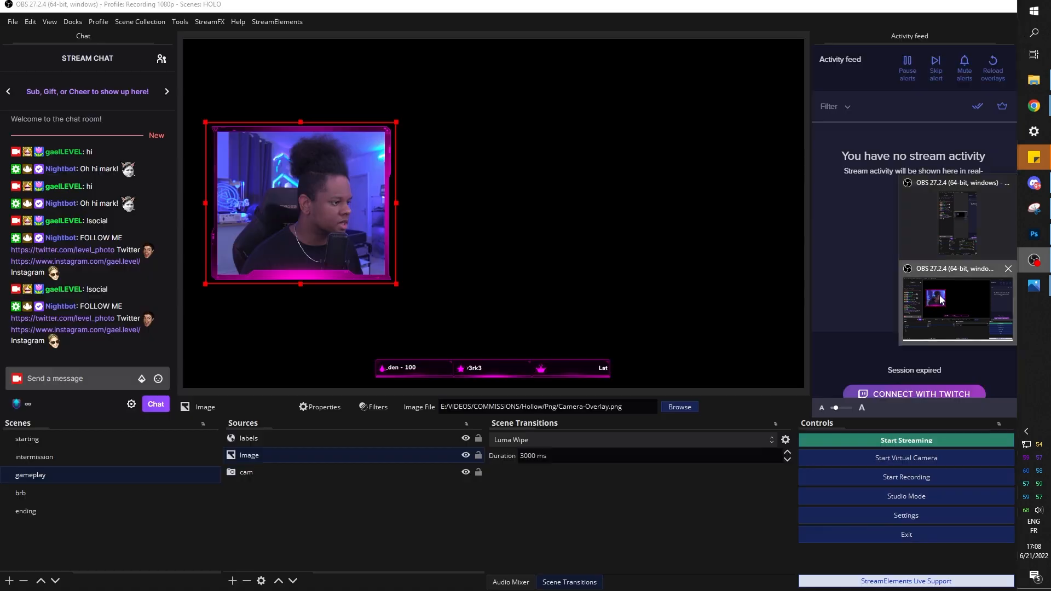
Point the ending scene's 'ending overlay' image source at Background.png
left_click(917, 296)
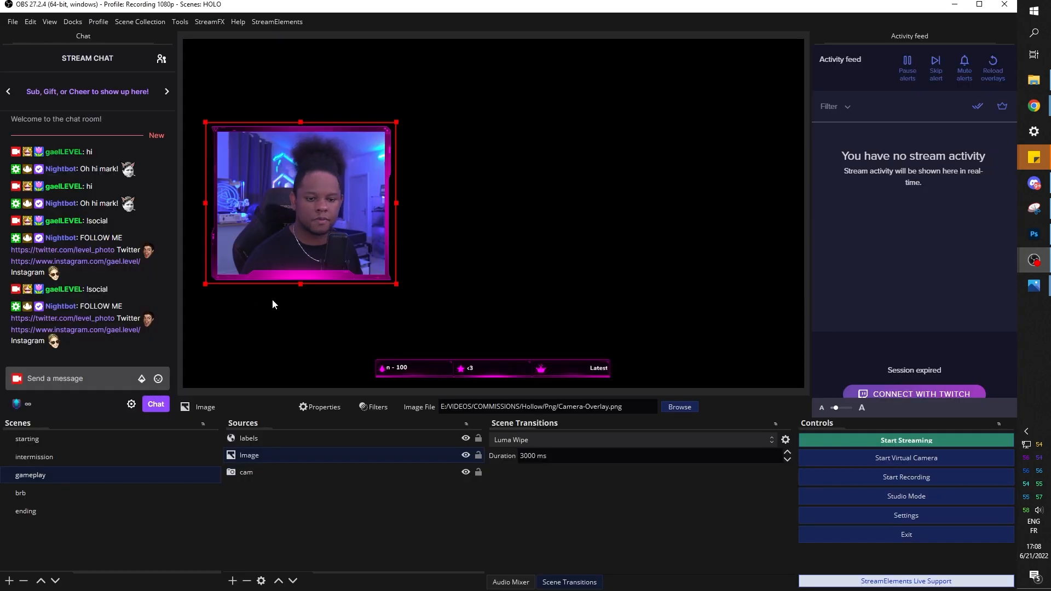
left_click(25, 511)
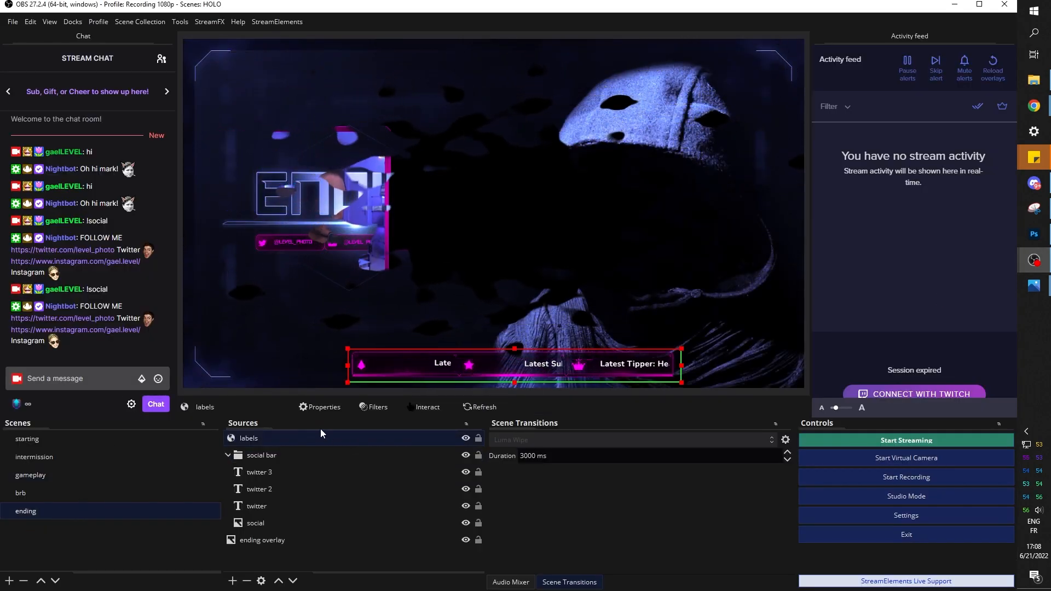
double_click(267, 540)
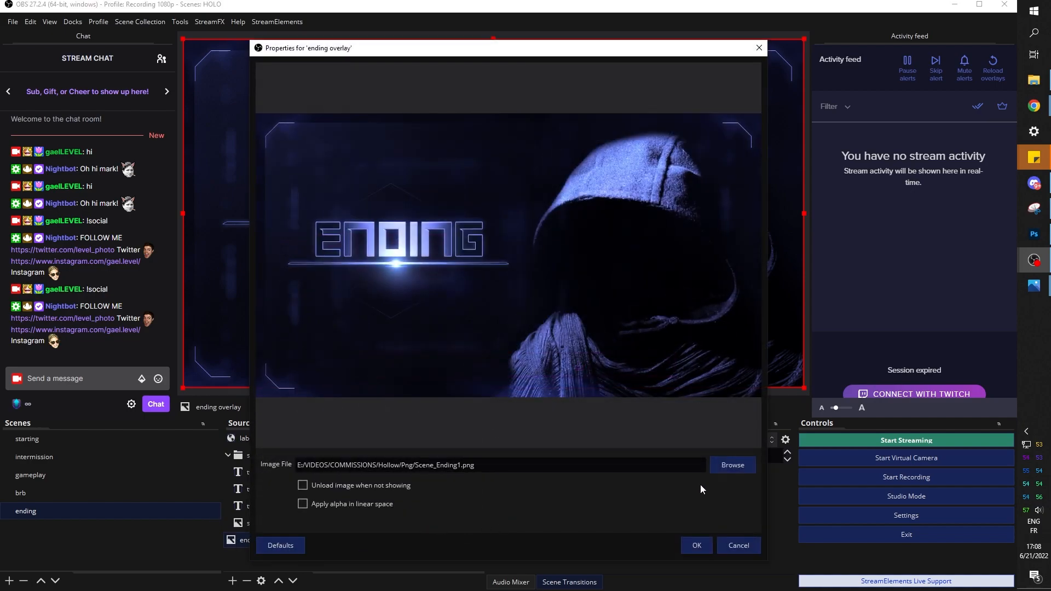
left_click(725, 467)
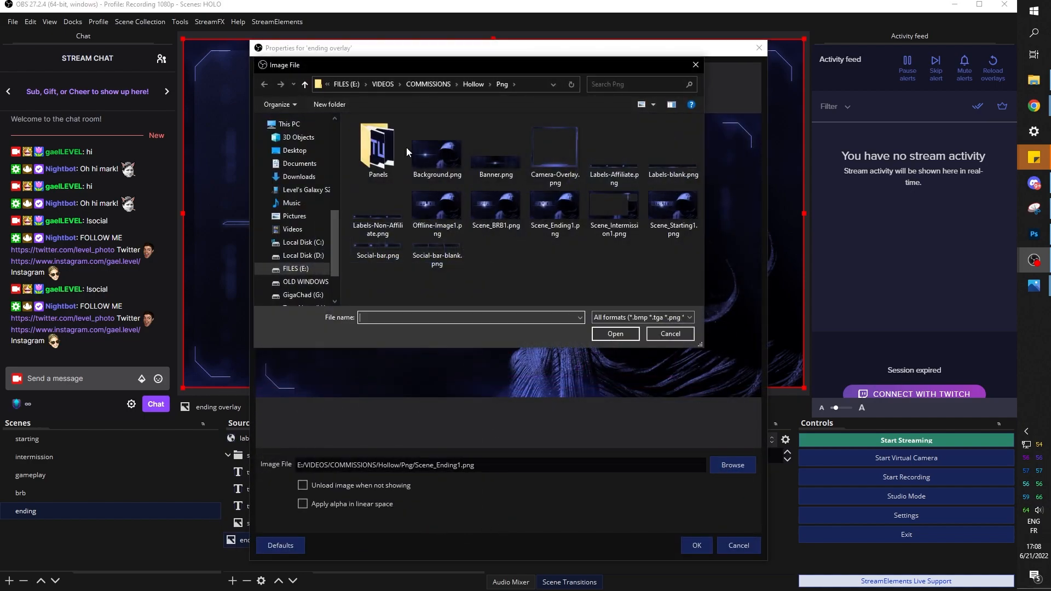
double_click(437, 159)
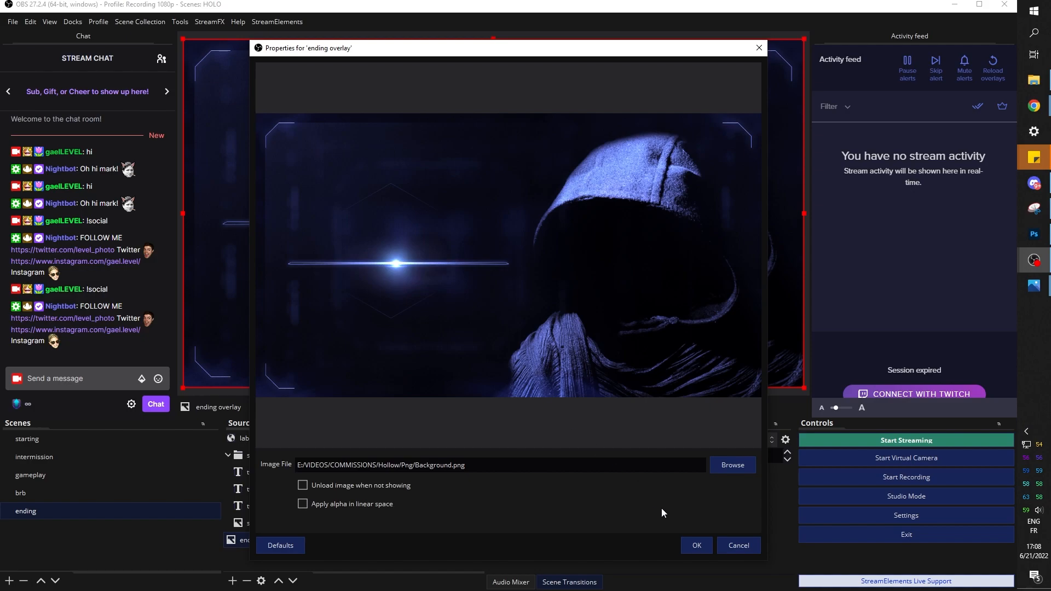
left_click(697, 546)
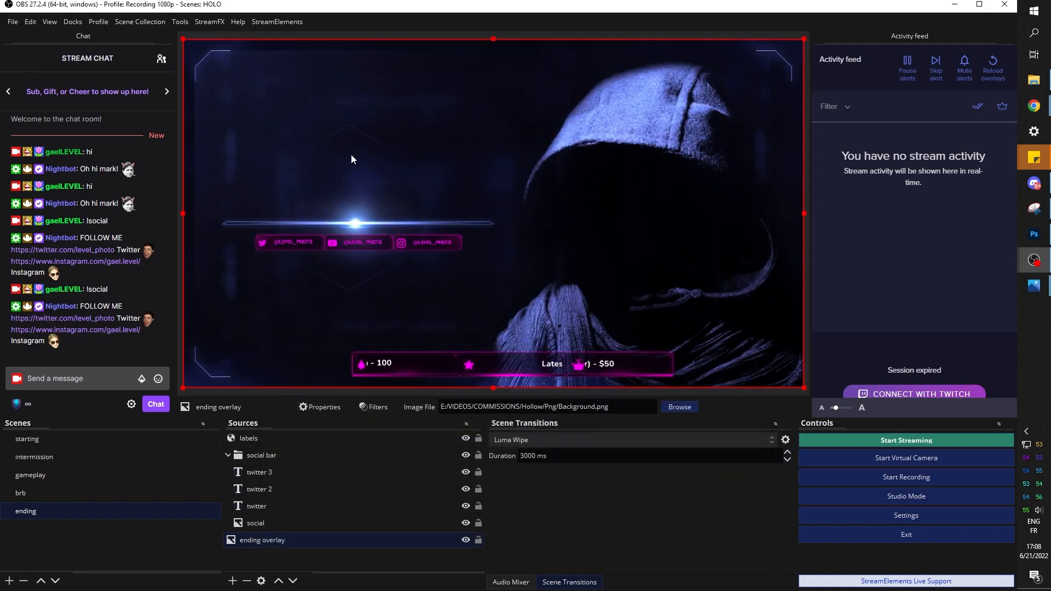
Add an image source named 'text' using Hollow/Text.png, placed just above the glowing line
left_click(233, 579)
left_click(258, 427)
type("text")
key("Return")
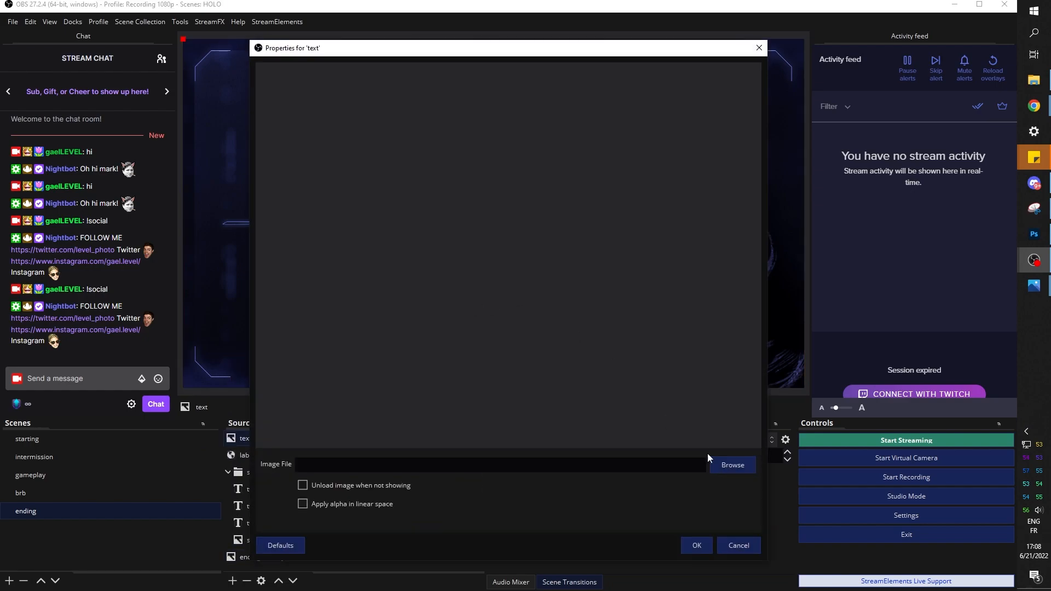
left_click(741, 465)
left_click(475, 85)
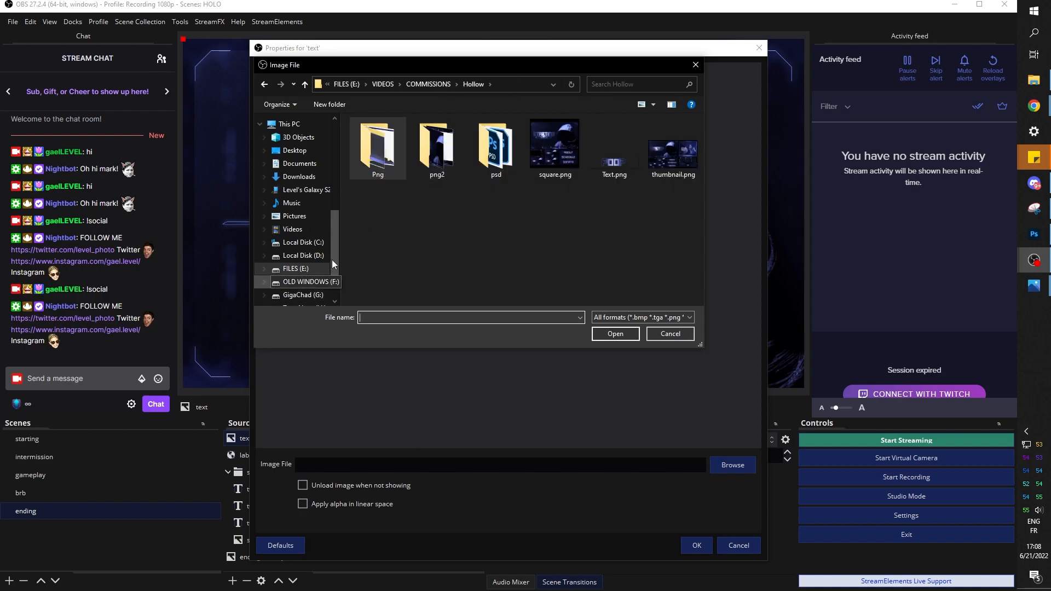
double_click(613, 165)
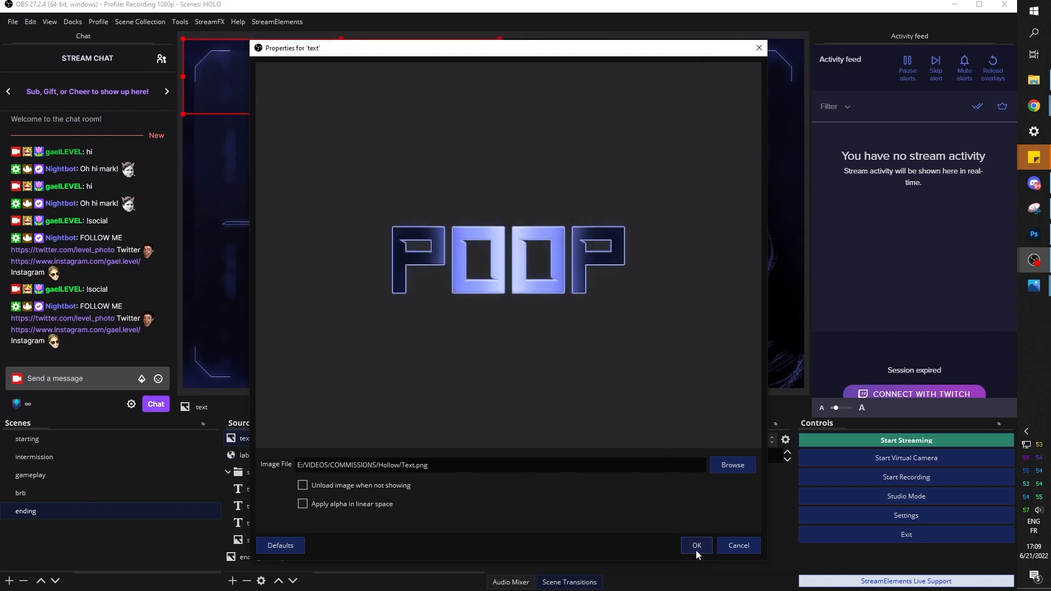
left_click(696, 546)
left_click_drag(359, 82, 372, 194)
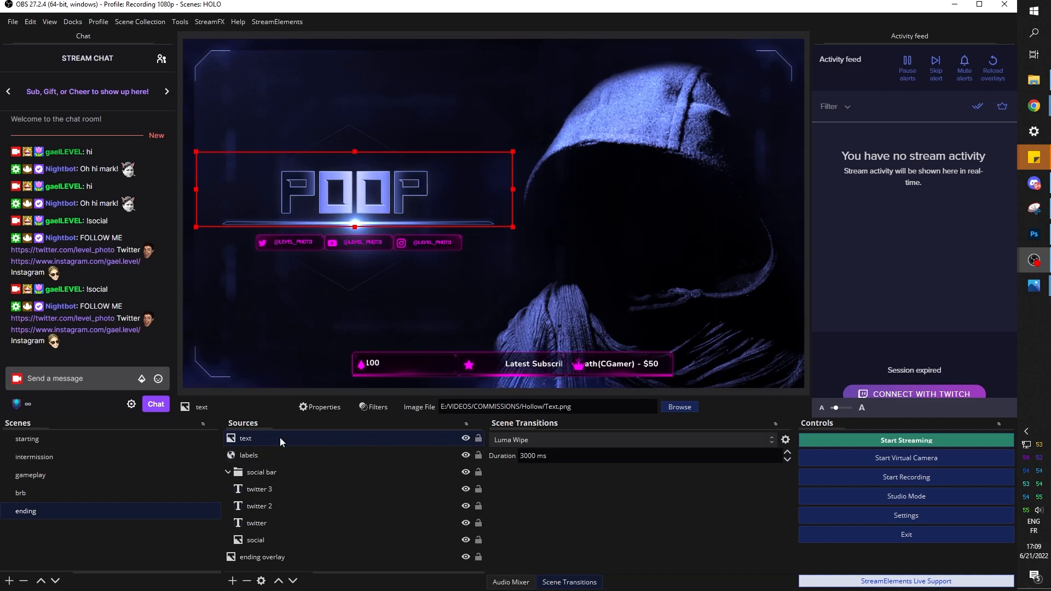
Collapse the social bar group and check its Filters, closing them unchanged
left_click(228, 471)
right_click(261, 473)
left_click(262, 182)
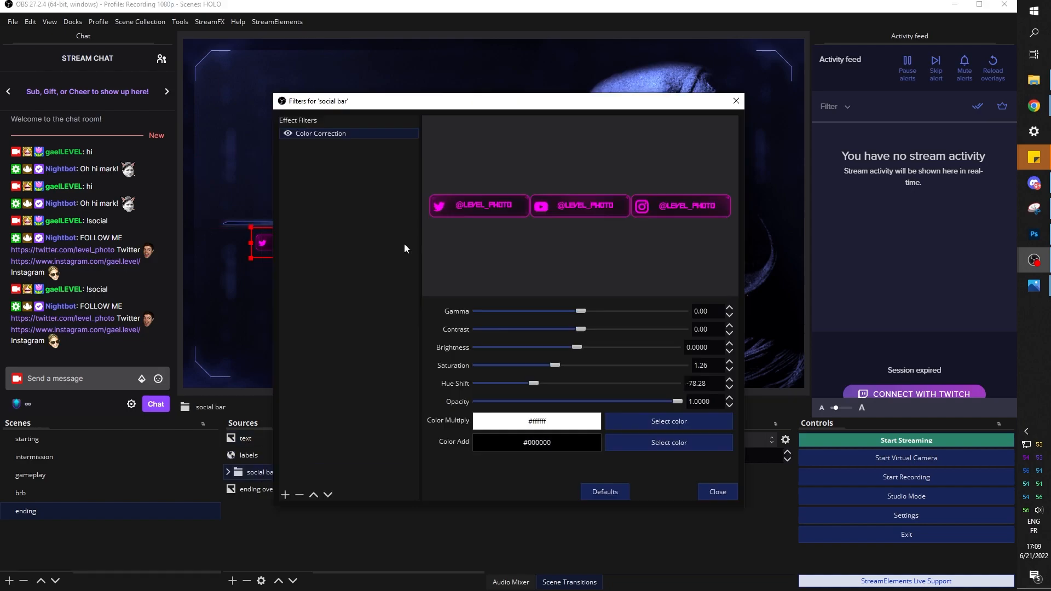
left_click(715, 495)
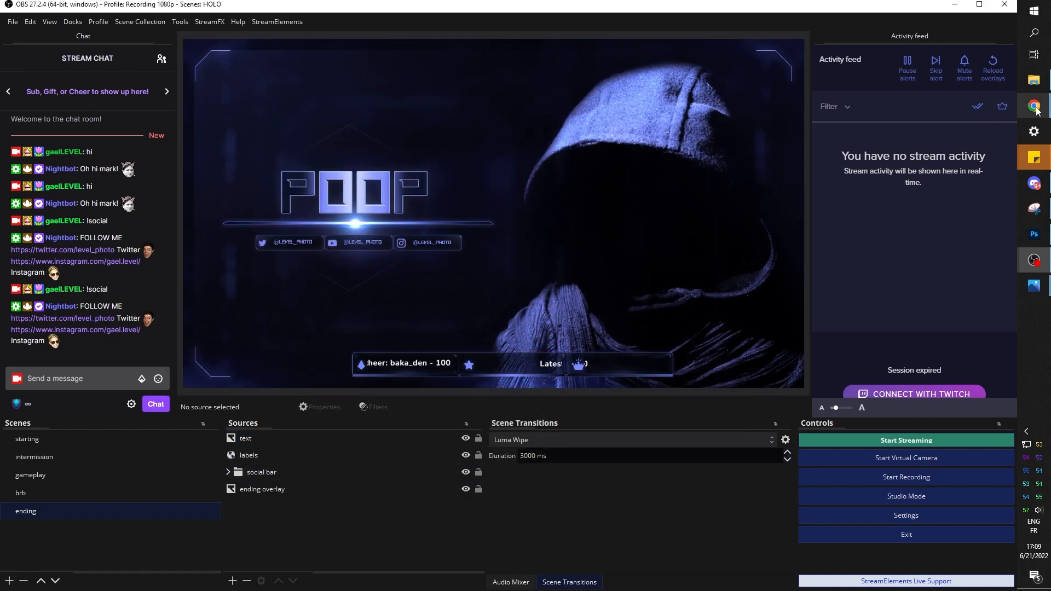
Close the Text document in Photopea without saving changes
mouse_move(1029, 117)
left_click(957, 151)
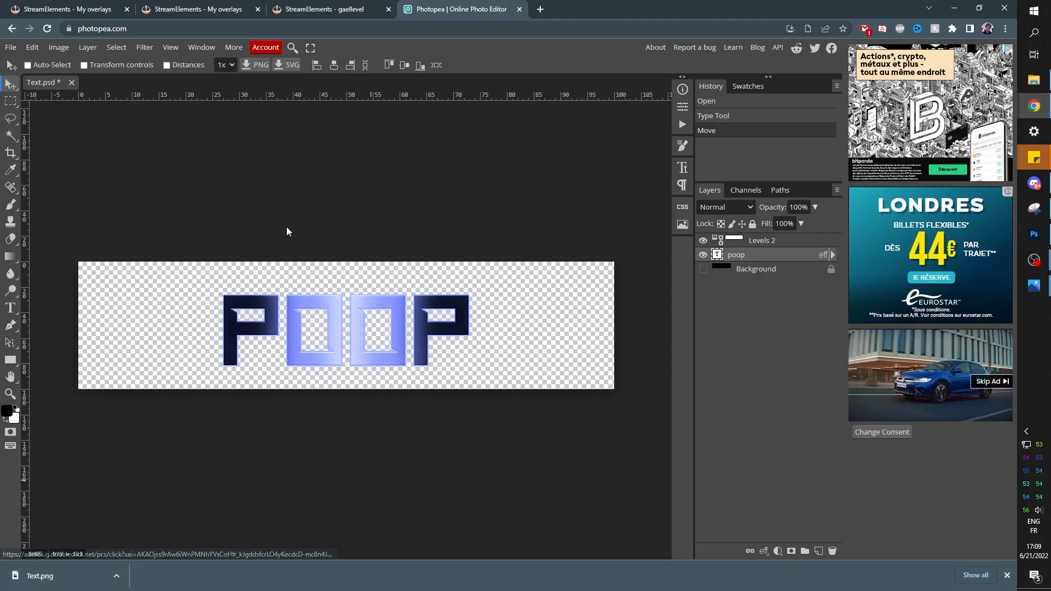
left_click(72, 83)
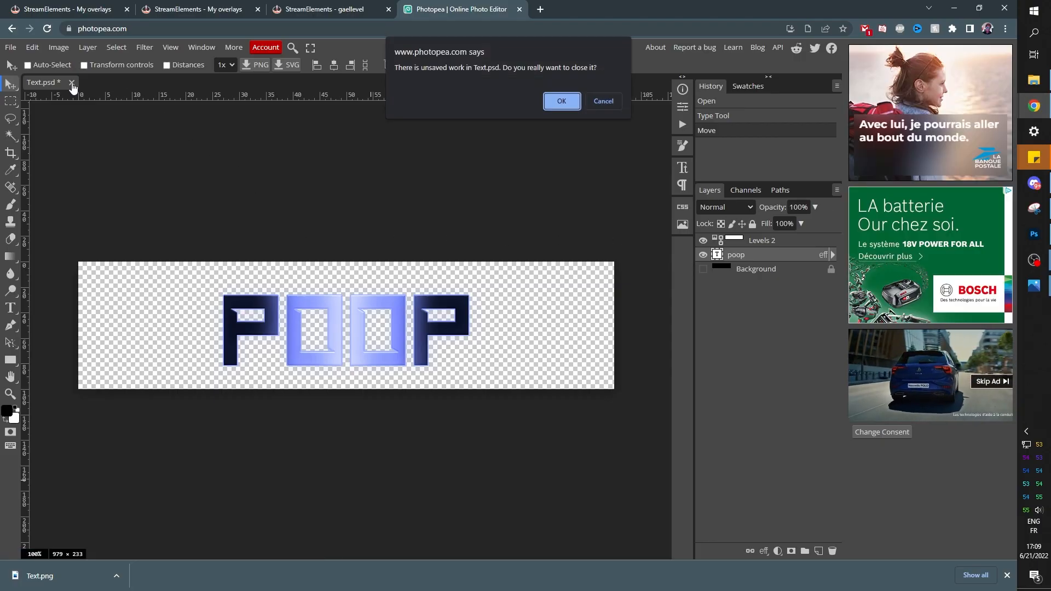
left_click(562, 102)
Open Panels_Blank.png from the Png > Panels folder
left_click(409, 170)
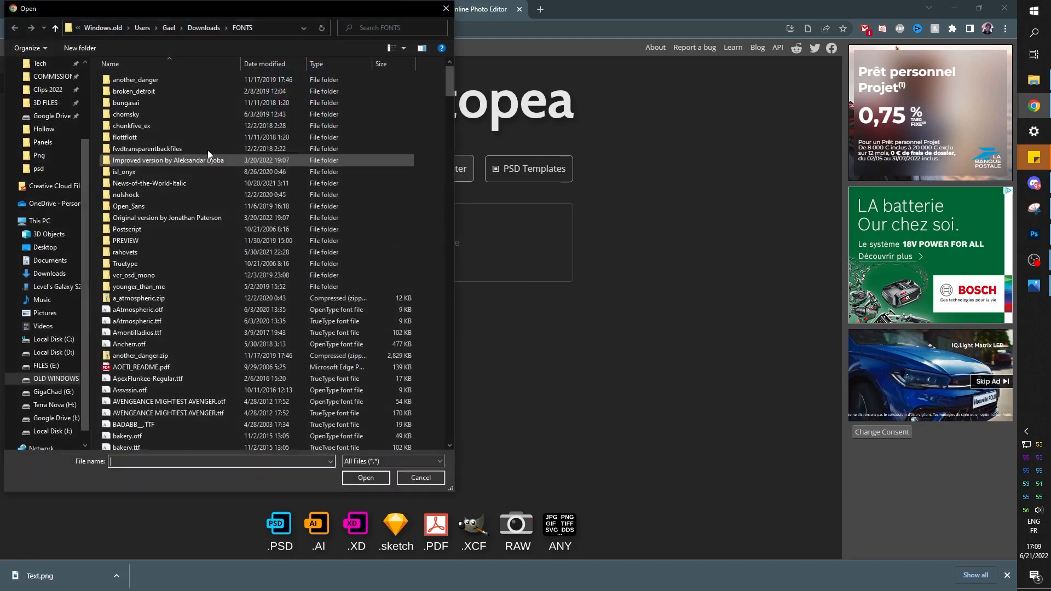
left_click(38, 168)
double_click(128, 118)
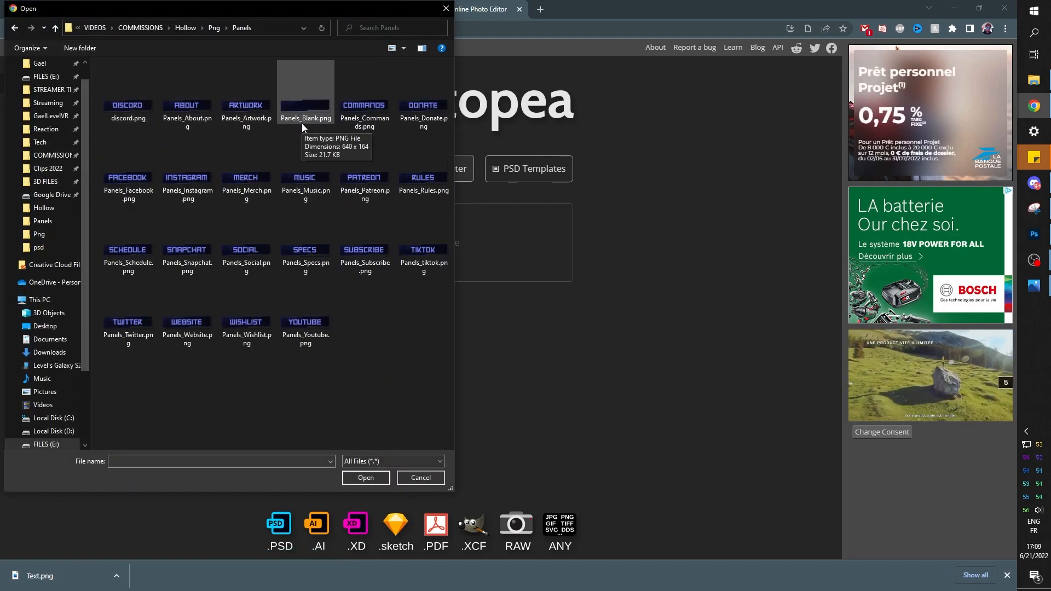
double_click(301, 124)
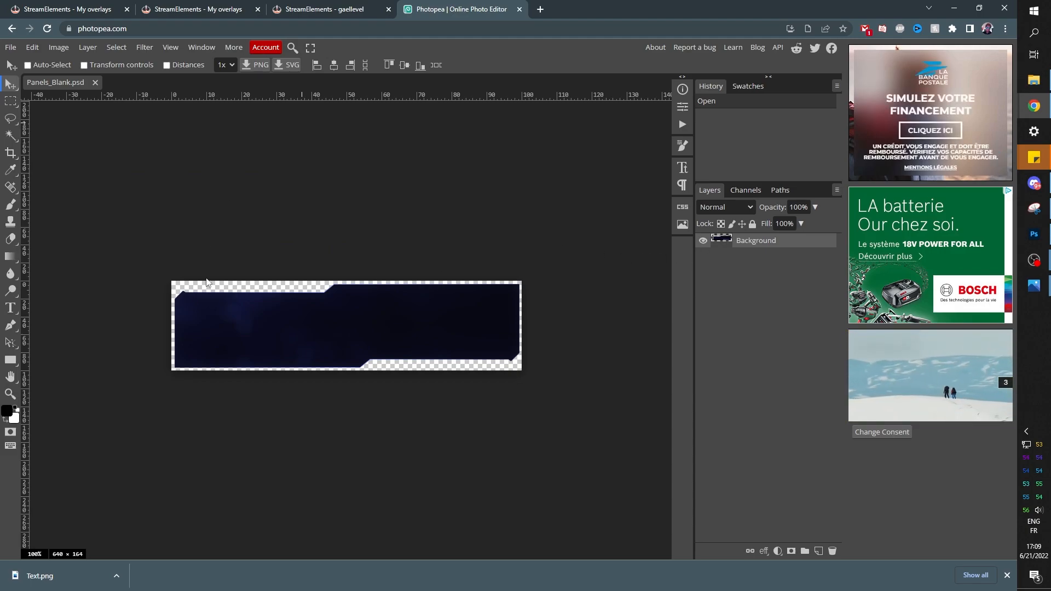
Add a PANEL text layer on the panel in blue 5e5ef9
key("t")
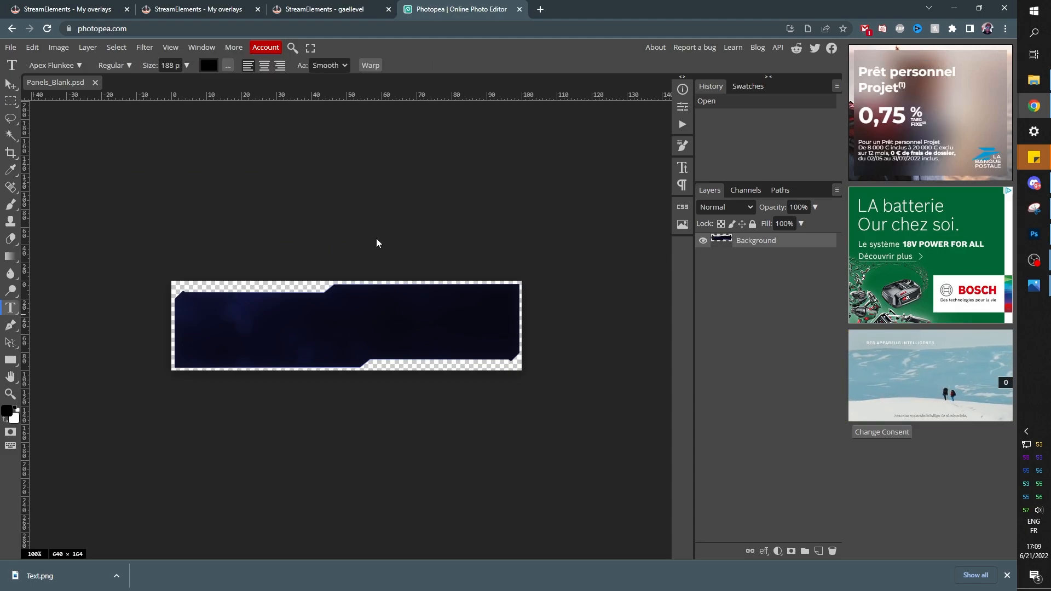
left_click(73, 65)
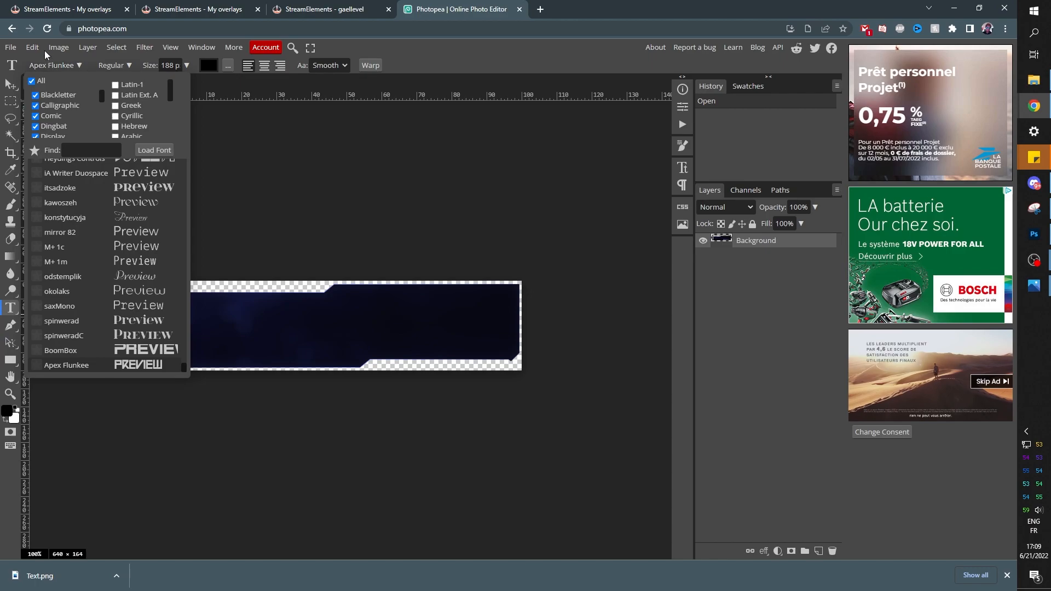
left_click(466, 62)
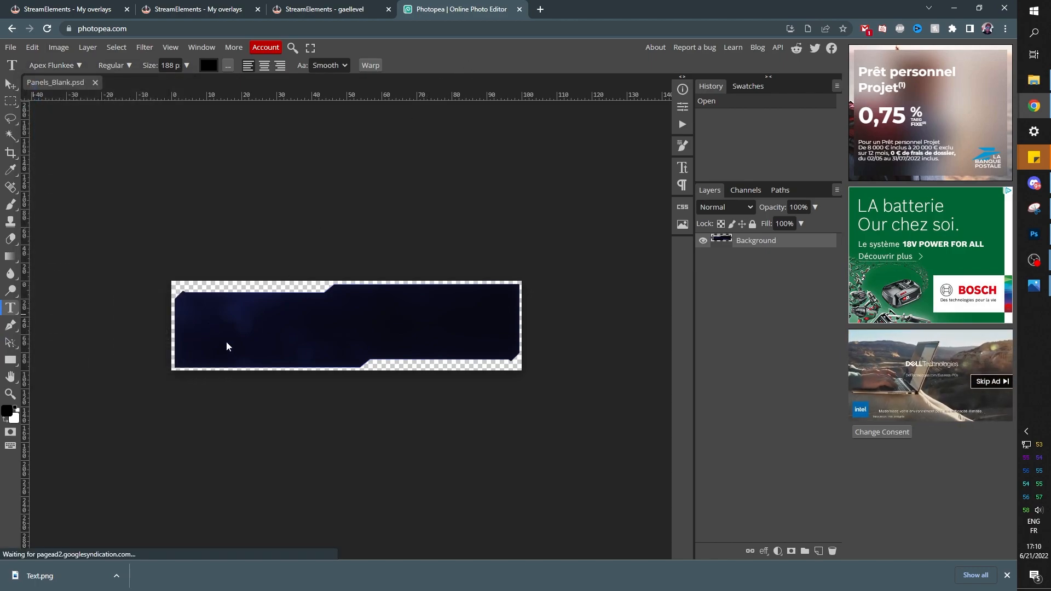
left_click(238, 337)
type("L")
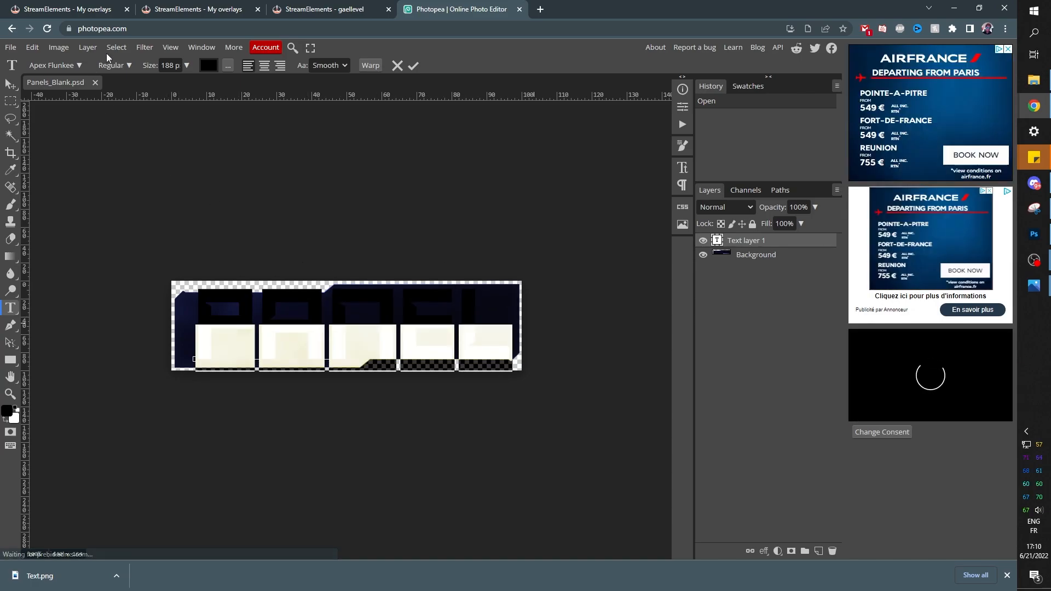
left_click(209, 65)
left_click_drag(173, 166, 171, 152)
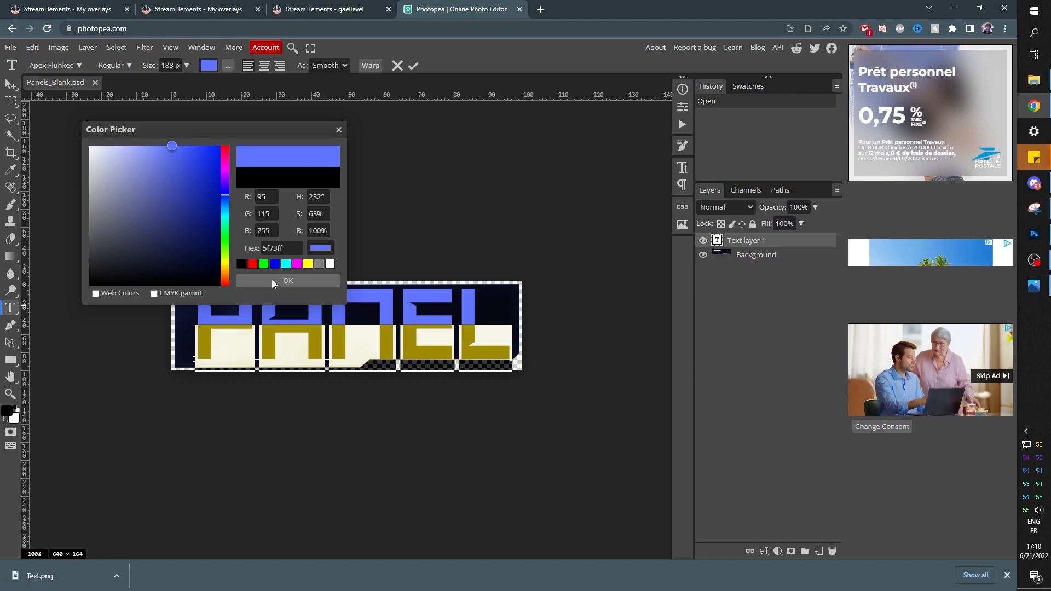
left_click(272, 281)
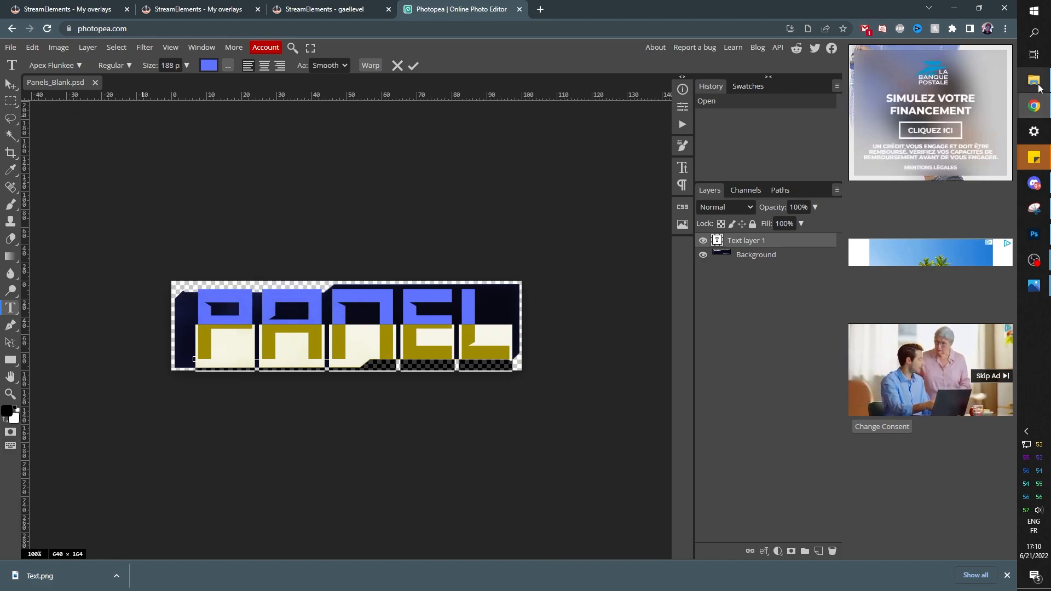
Drag Panels_Commands.png from File Explorer into the panel document
left_click(1033, 82)
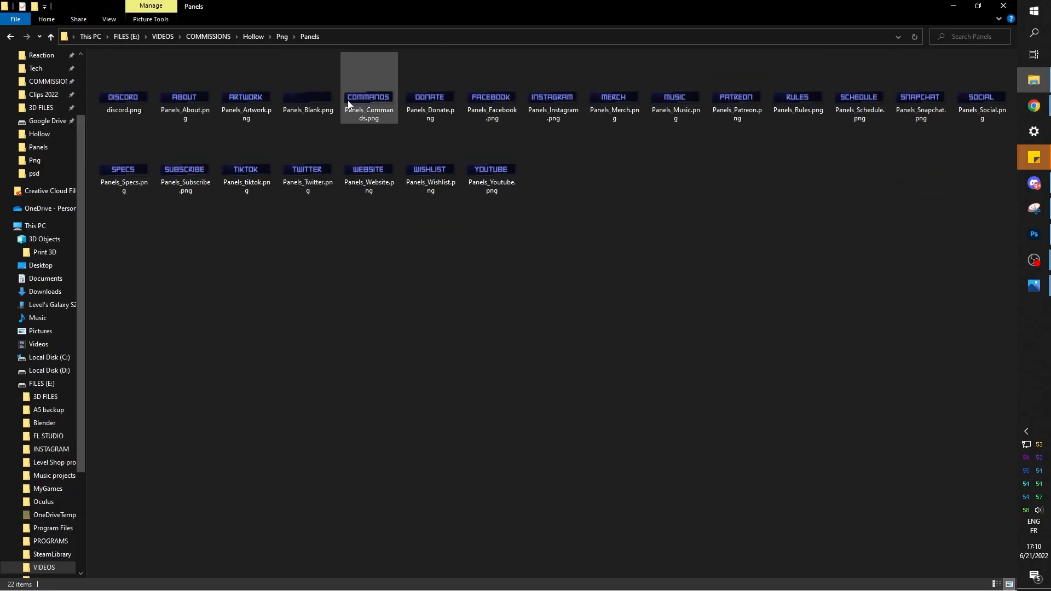
left_click(364, 97)
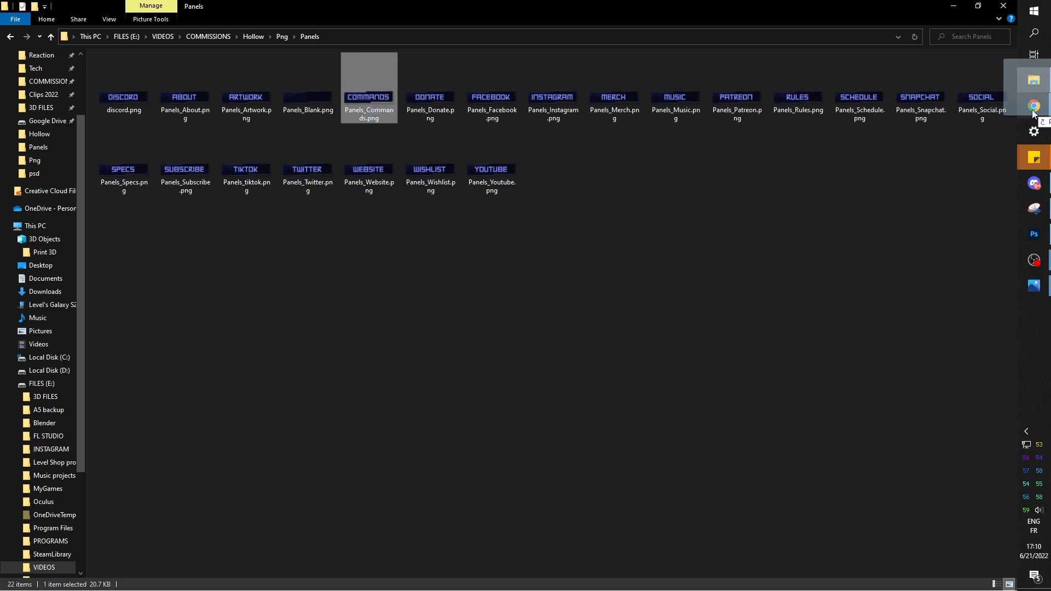
mouse_move(1032, 114)
left_click_drag(1032, 114, 244, 347)
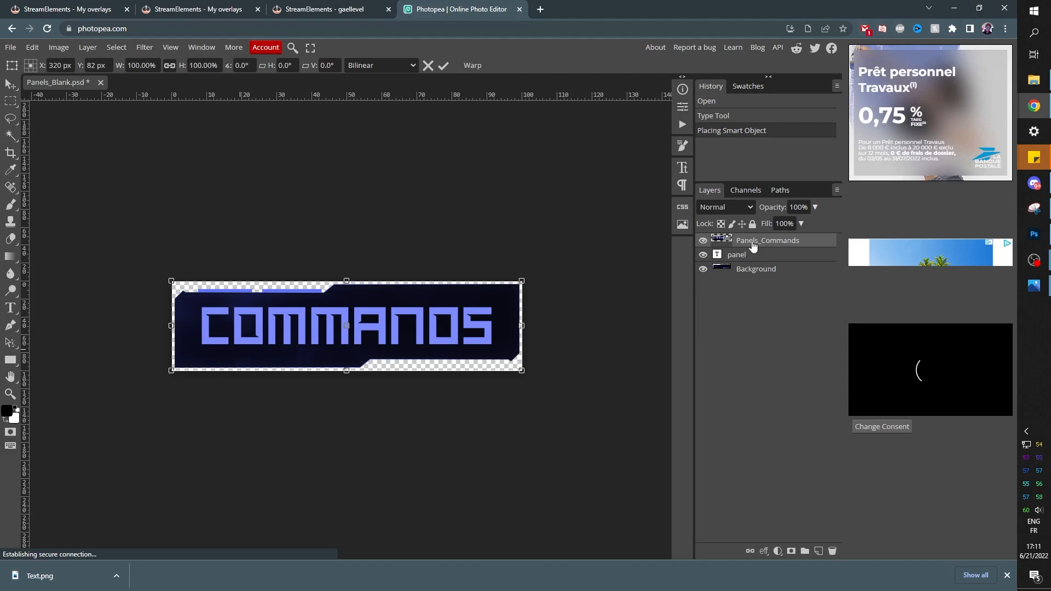
Place Panels_Commands, move the PANEL text above it, and lighten the text to 7c8bff
key("Return")
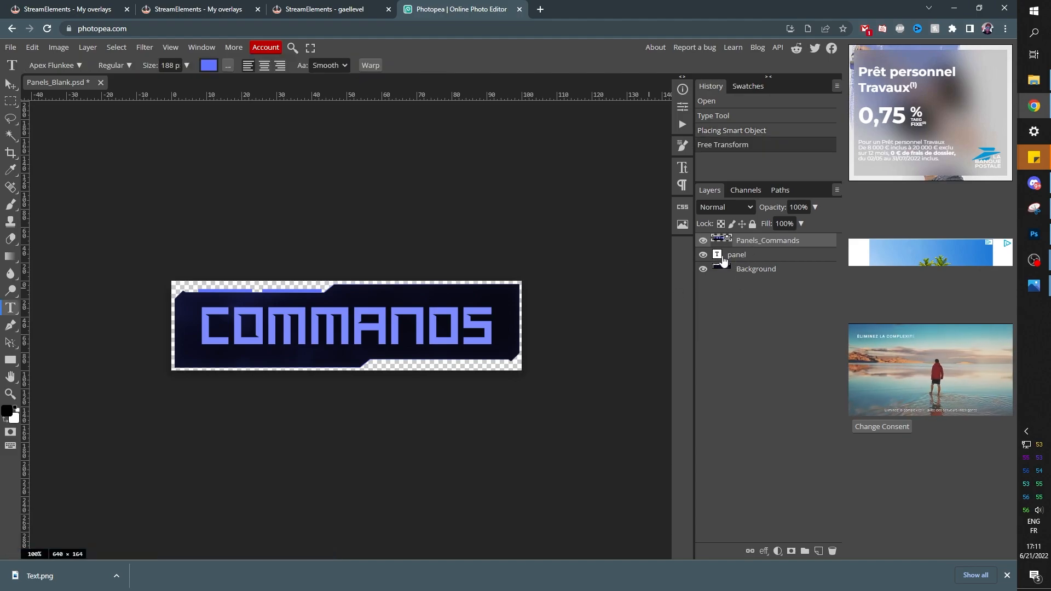
left_click_drag(727, 258, 718, 244)
double_click(718, 245)
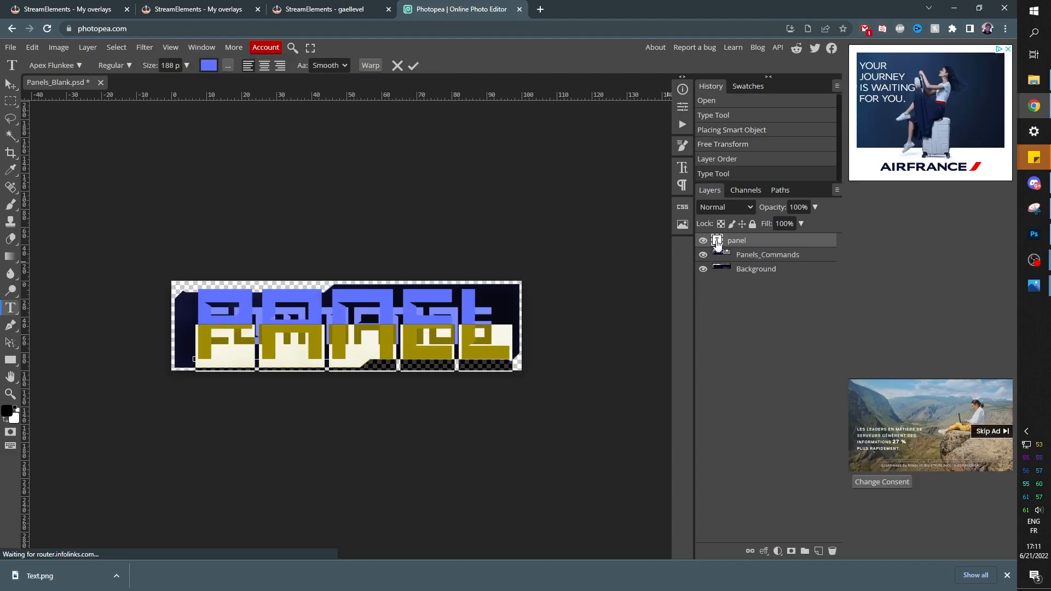
left_click(208, 65)
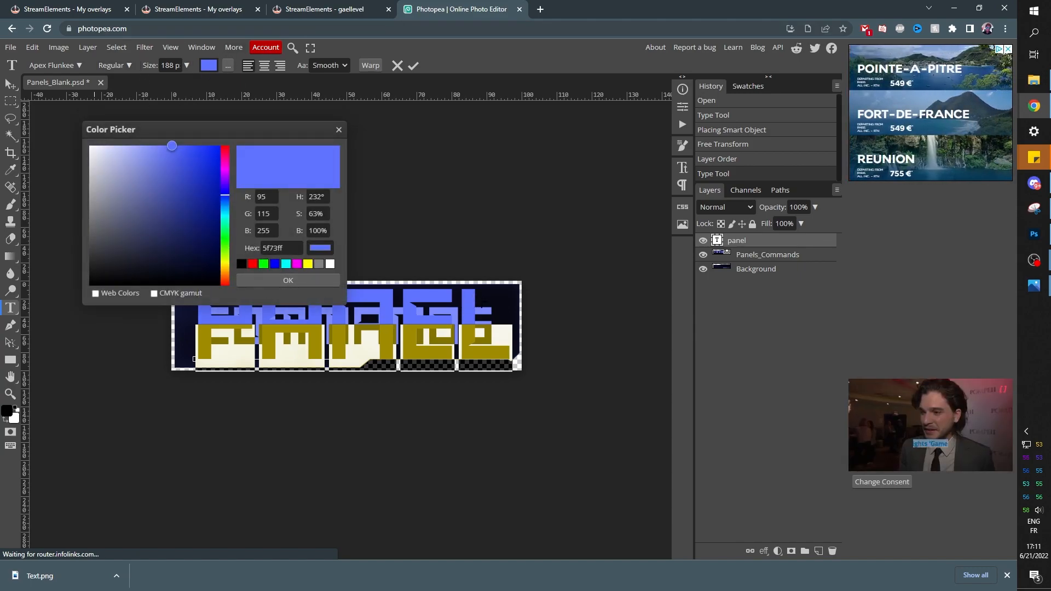
left_click_drag(172, 145, 156, 146)
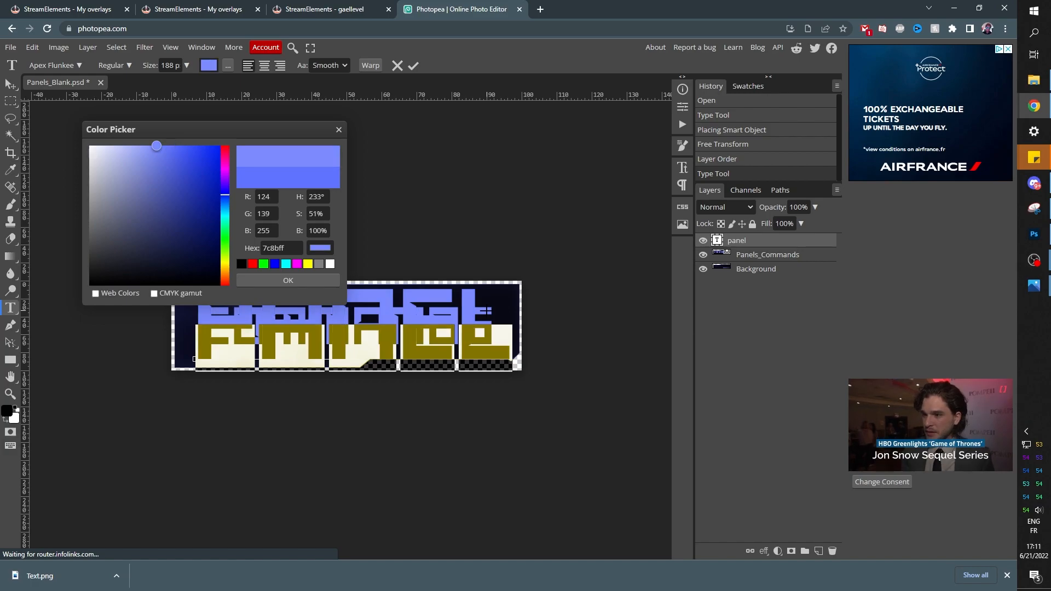
left_click(262, 284)
Scale and centre PANEL to match the COMMANDS lettering, then hide Panels_Commands
left_click(702, 256)
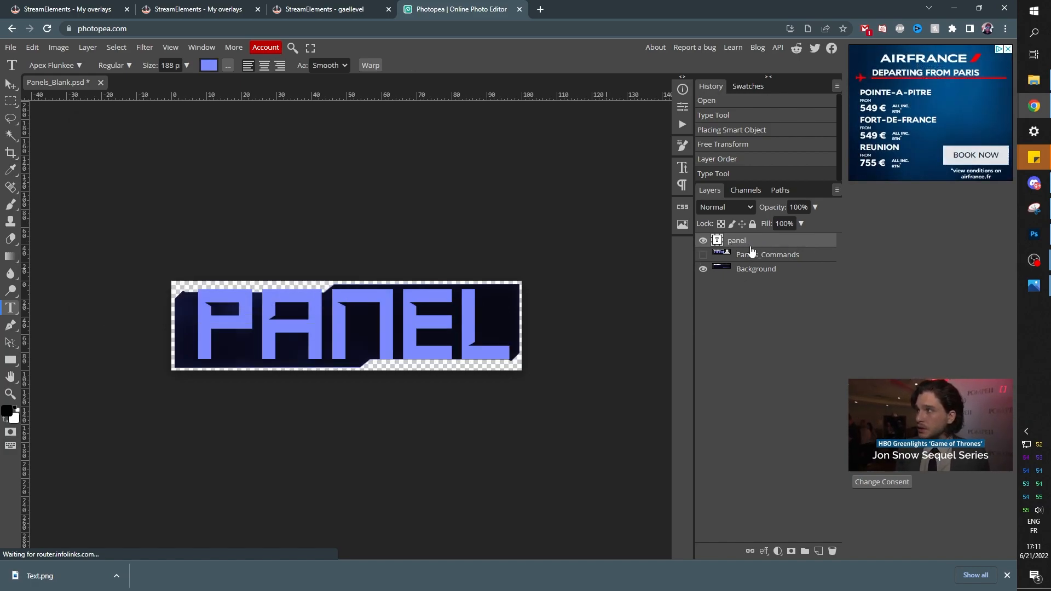
key("ctrl+alt+t")
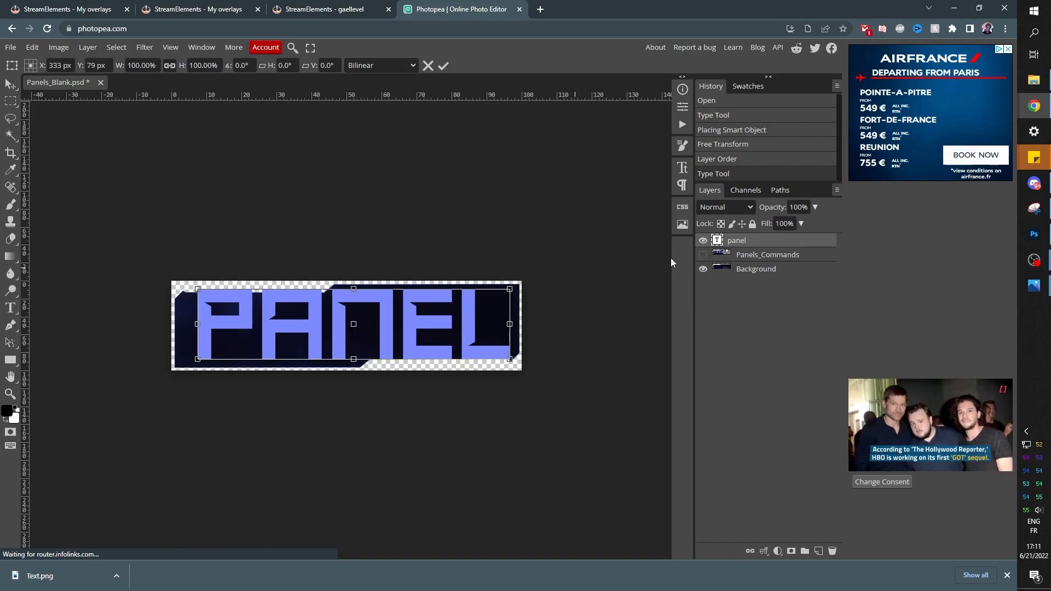
left_click_drag(512, 288, 485, 304)
key("Return")
left_click(702, 255)
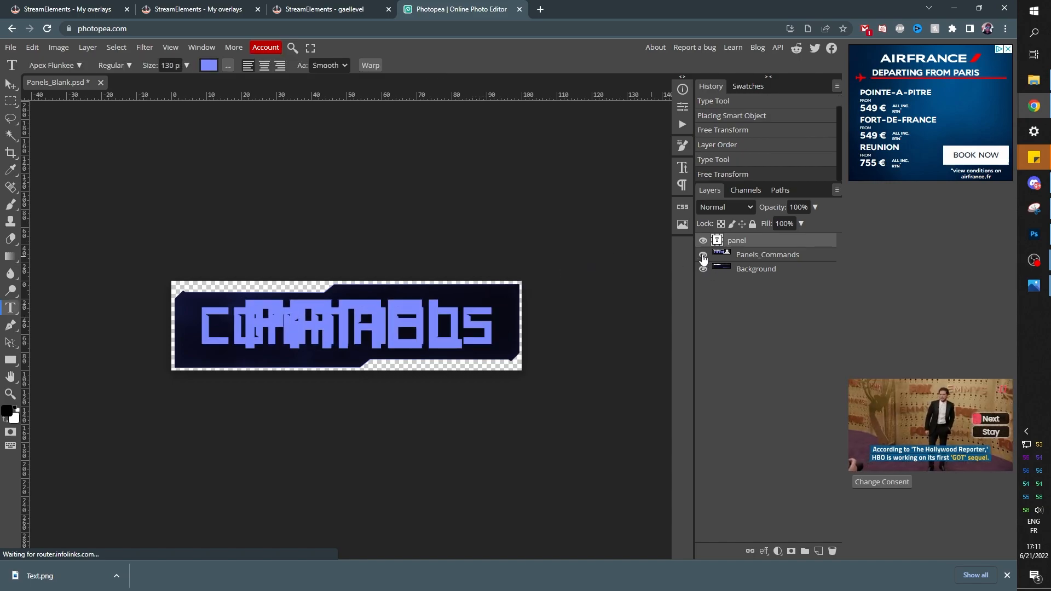
left_click(10, 85)
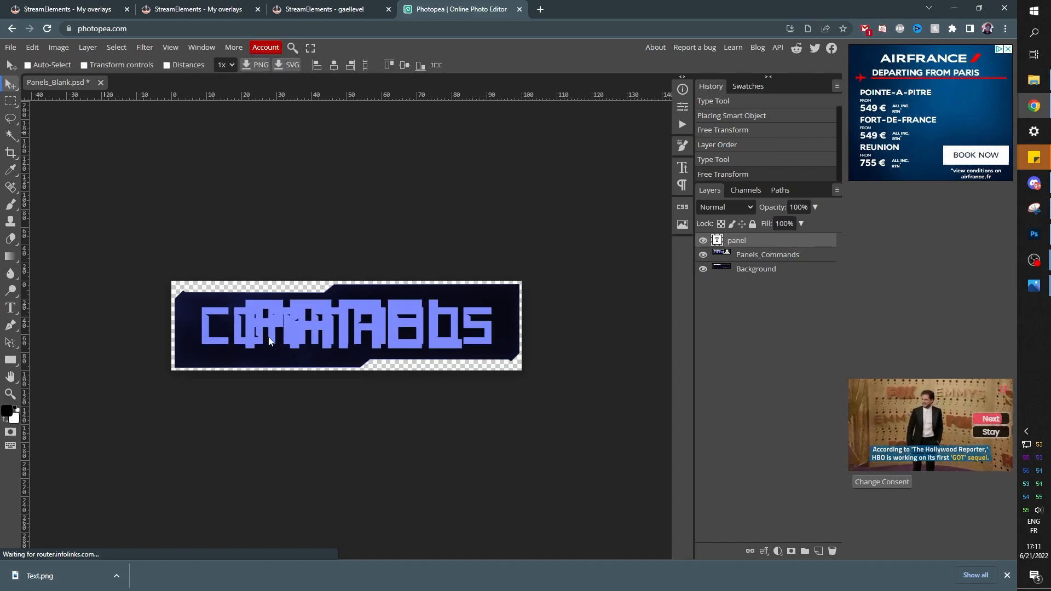
left_click_drag(367, 330, 400, 312)
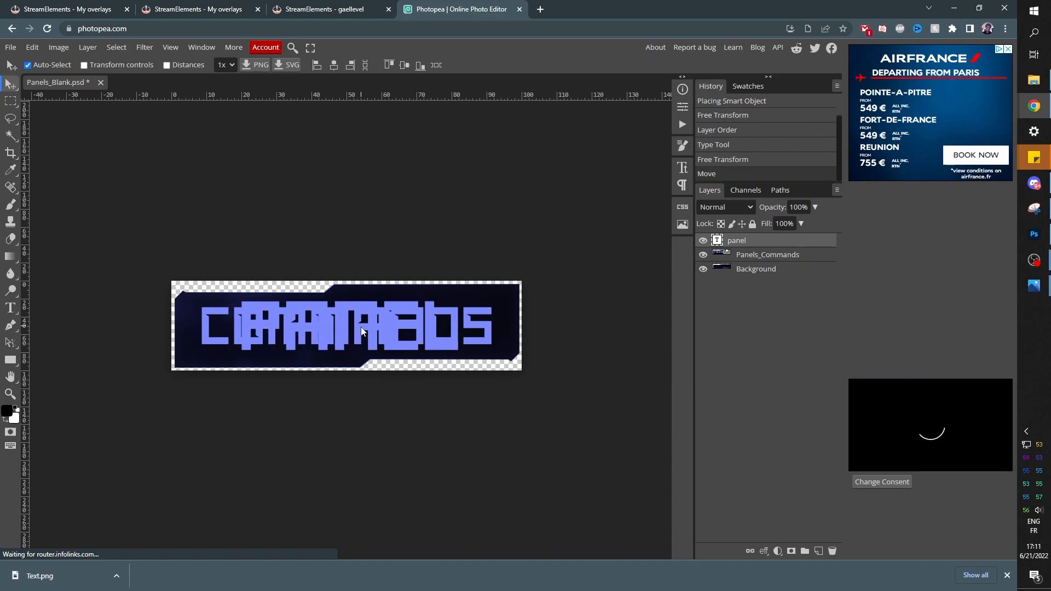
key("ctrl+t")
left_click_drag(460, 300, 452, 311)
left_click_drag(452, 310, 454, 316)
key("Return")
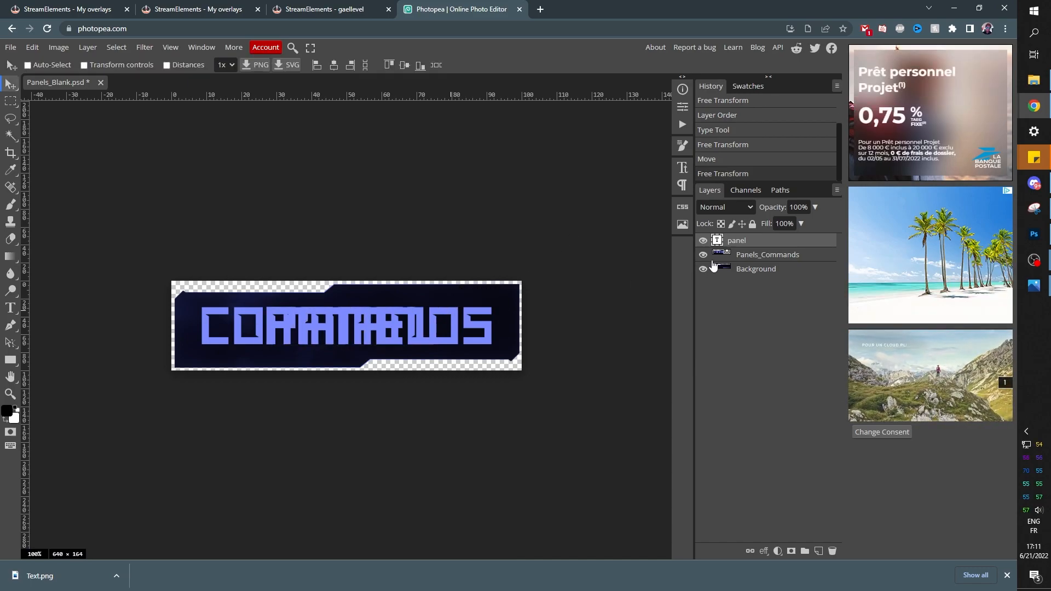
left_click(703, 255)
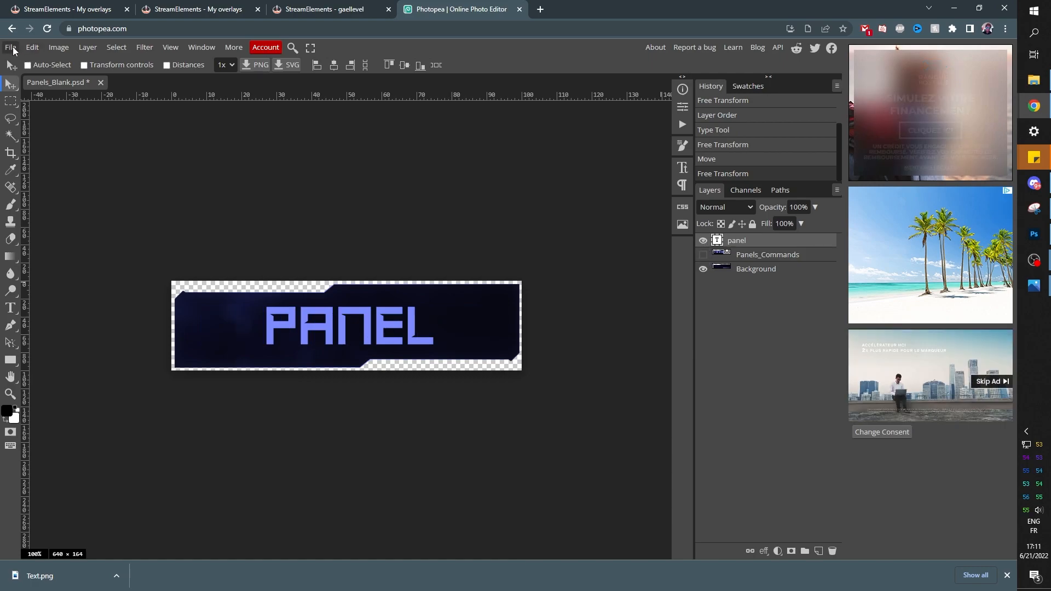
Export the PANEL design as a PNG named Panels_Blank.png
left_click(11, 47)
mouse_move(47, 193)
left_click(117, 207)
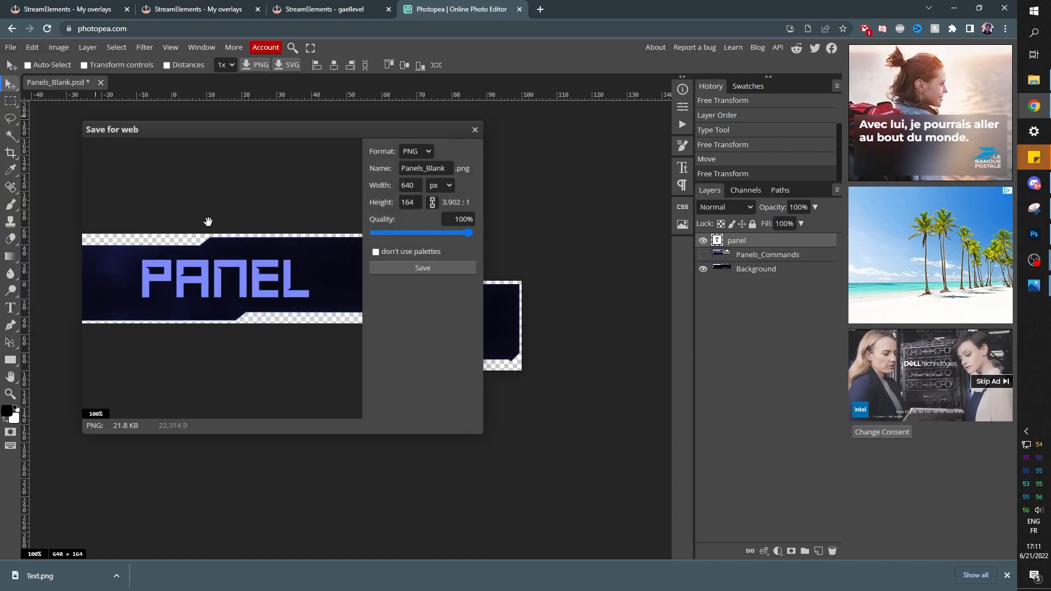
left_click(415, 263)
left_click(339, 471)
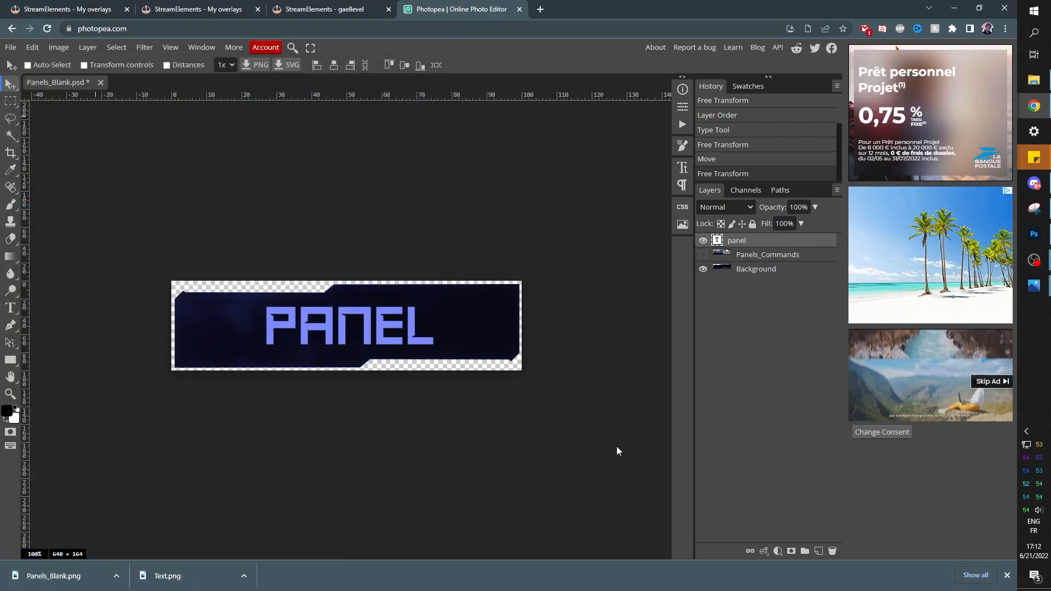
Add a Hue/Saturation adjustment layer with hue 119 and saturation 100
left_click(776, 551)
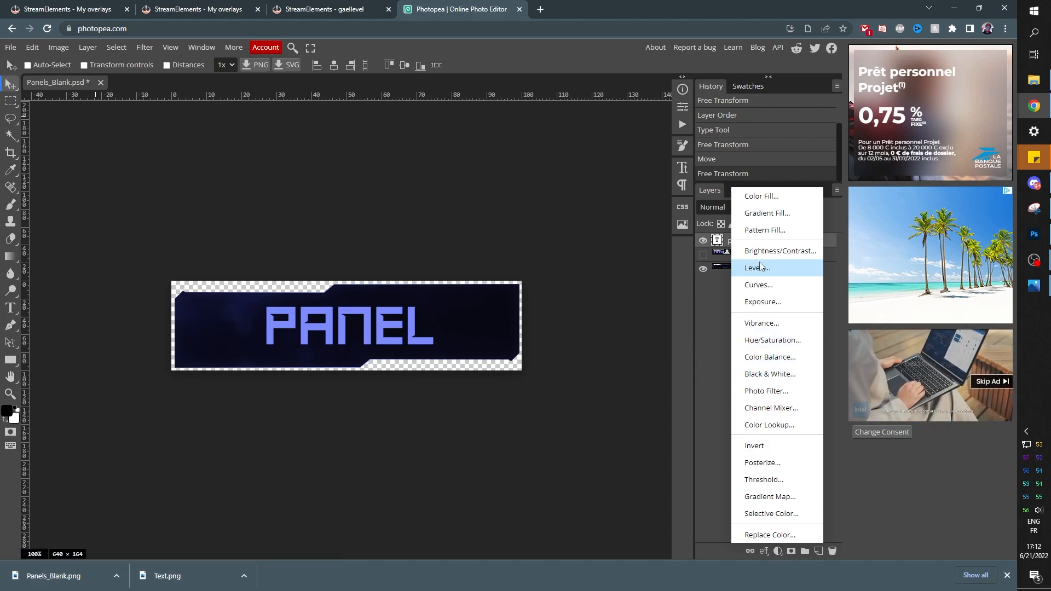
left_click(772, 341)
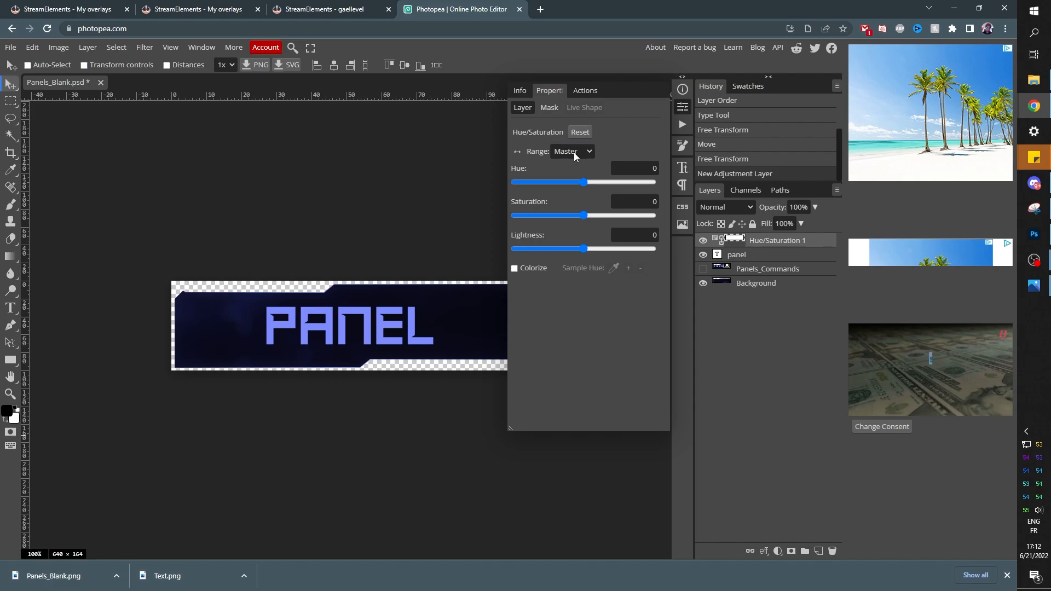
left_click(778, 550)
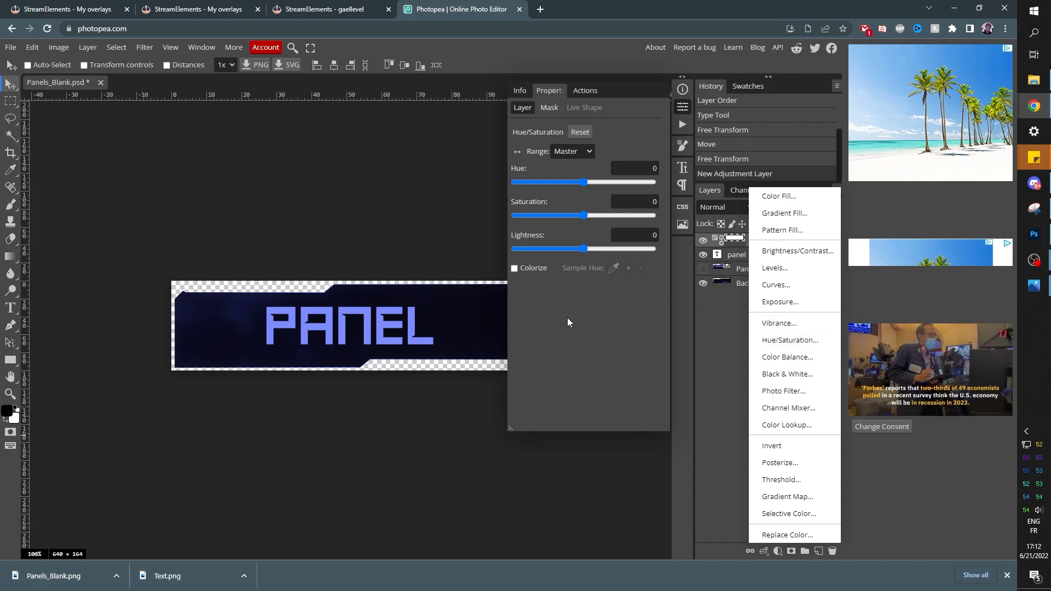
left_click(583, 183)
left_click_drag(583, 182, 639, 196)
left_click_drag(583, 225, 657, 219)
mouse_move(638, 182)
left_mouse_down()
mouse_move(546, 190)
mouse_move(620, 185)
left_mouse_up()
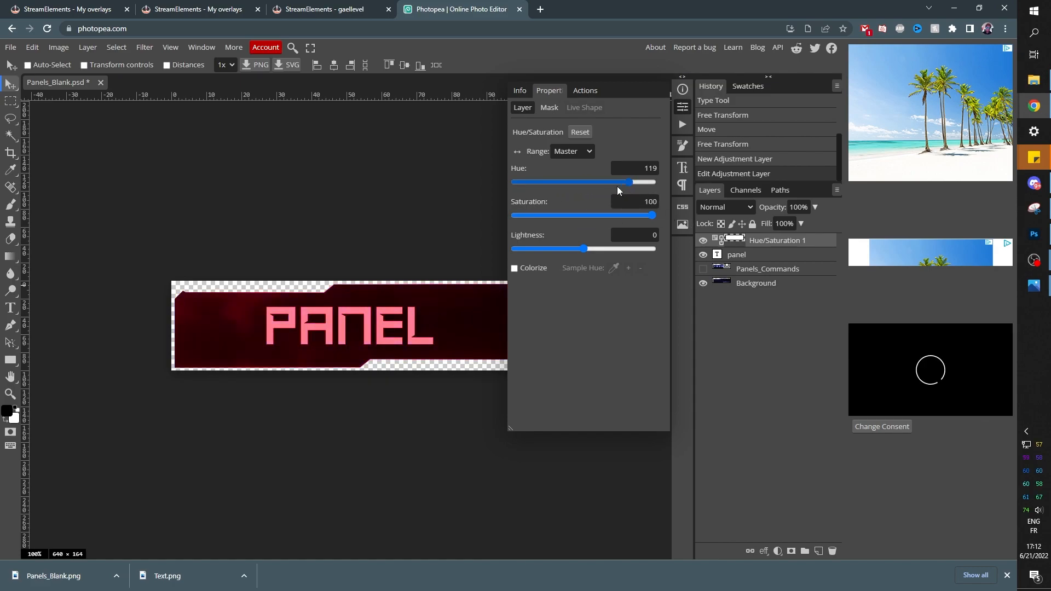